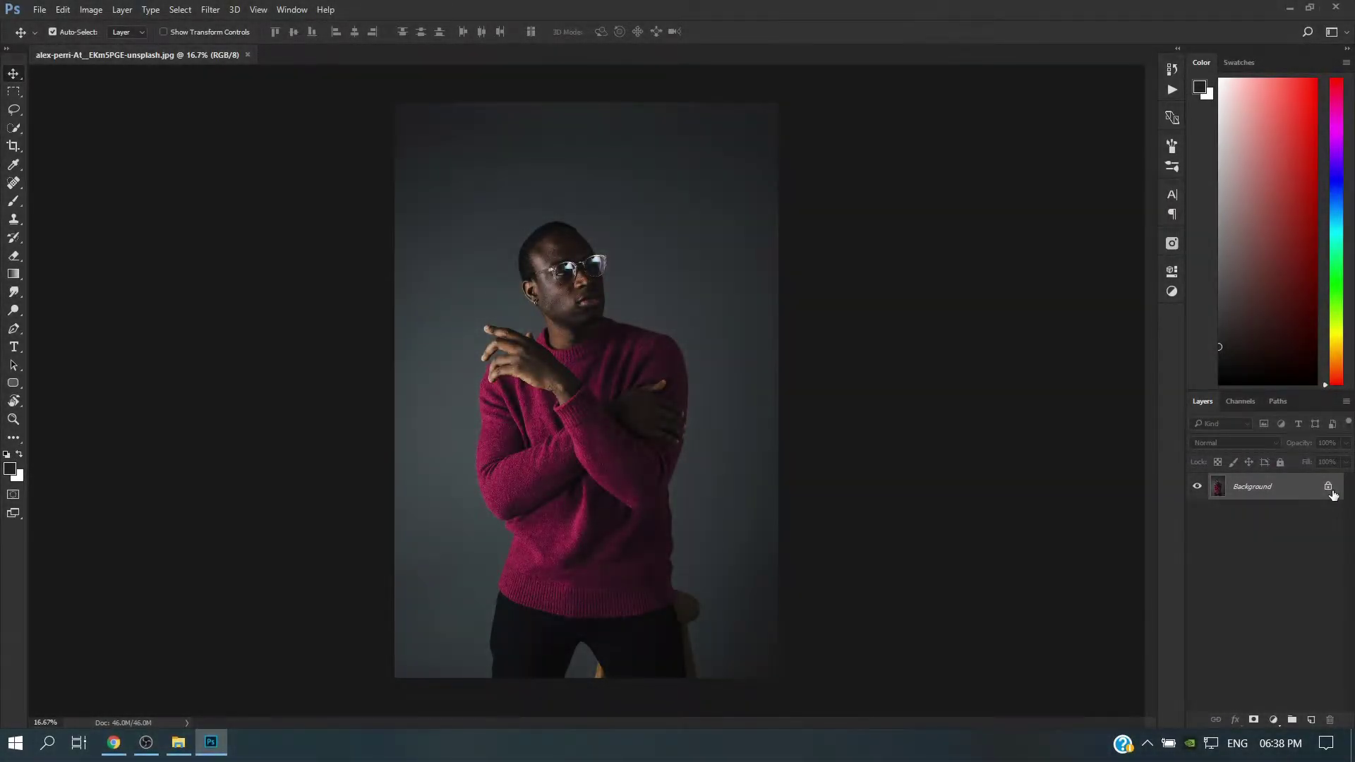
# Step: Unlock the background photo into Layer 0 and add an empty Layer 1 above it
pyautogui.click(1328, 488)
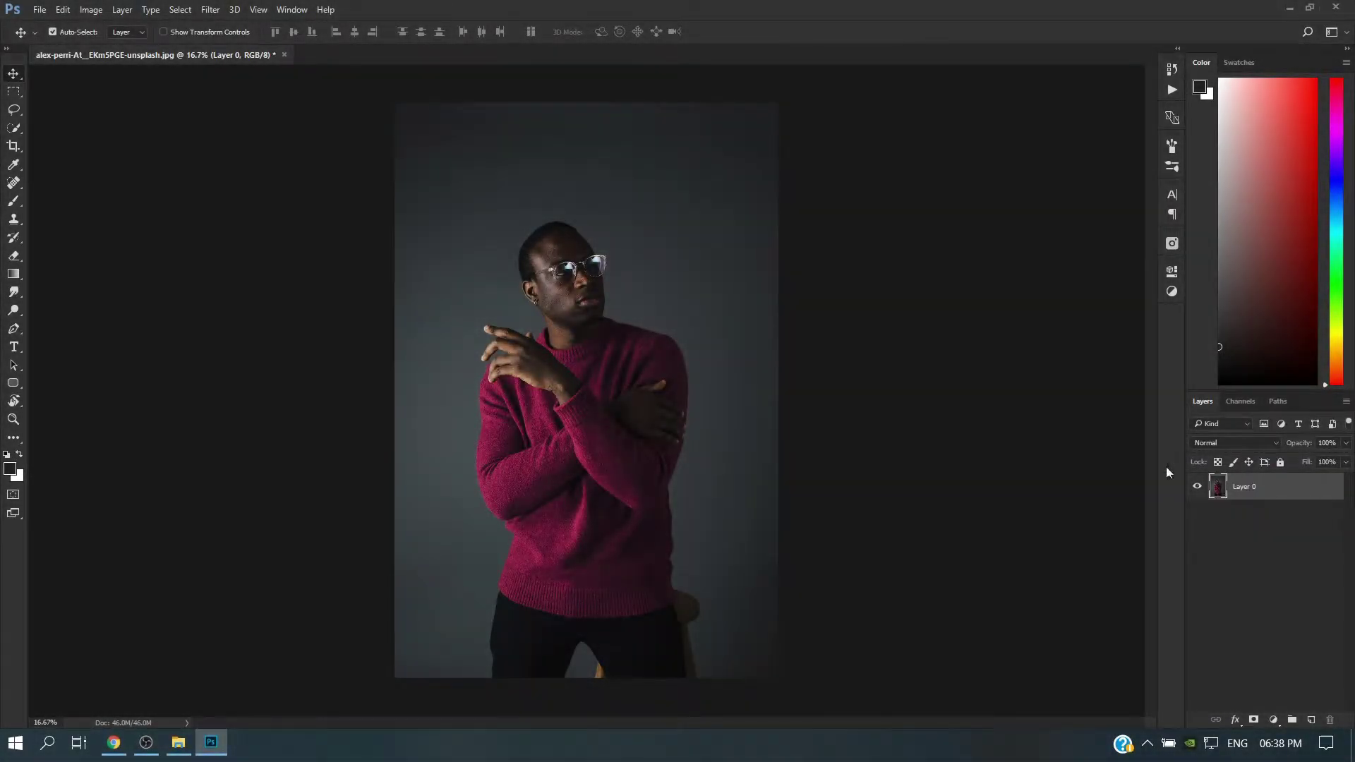
pyautogui.scroll(2, 912, 417)
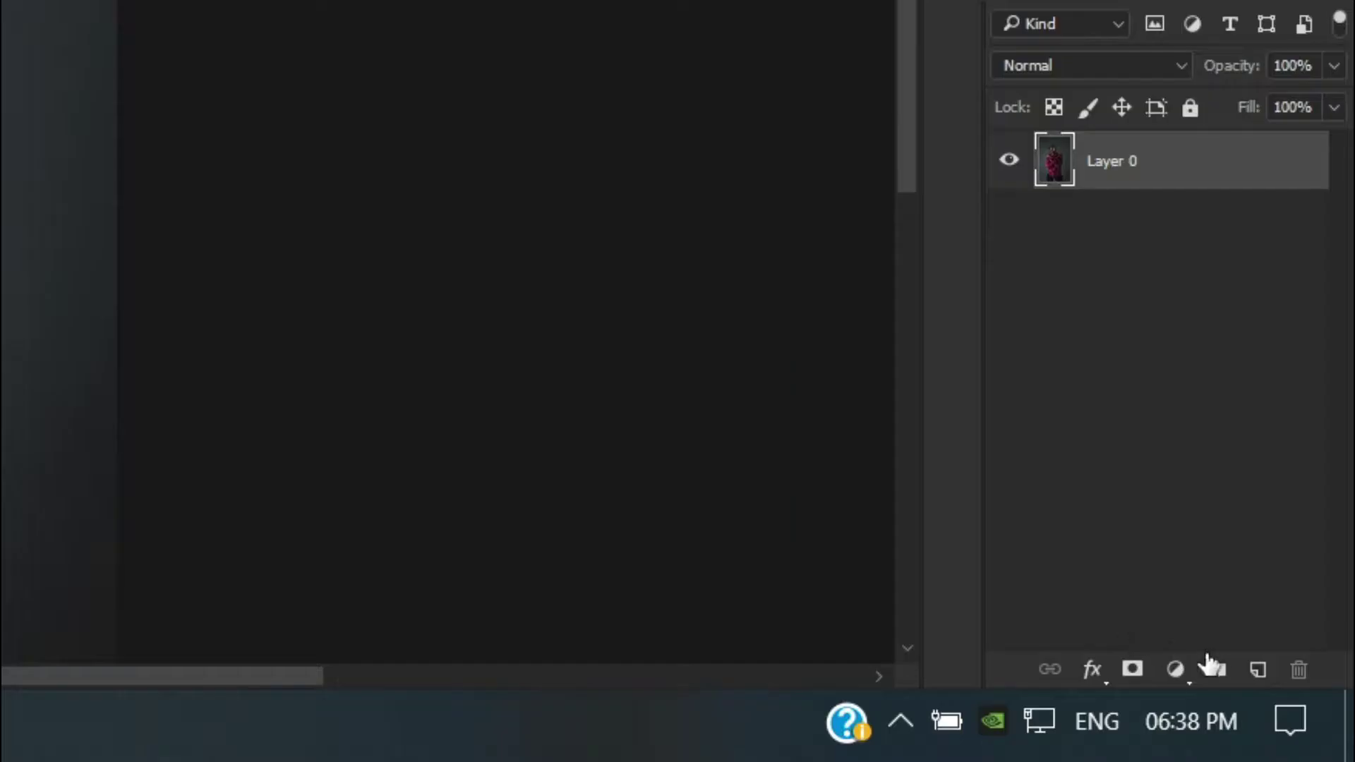
pyautogui.click(1255, 674)
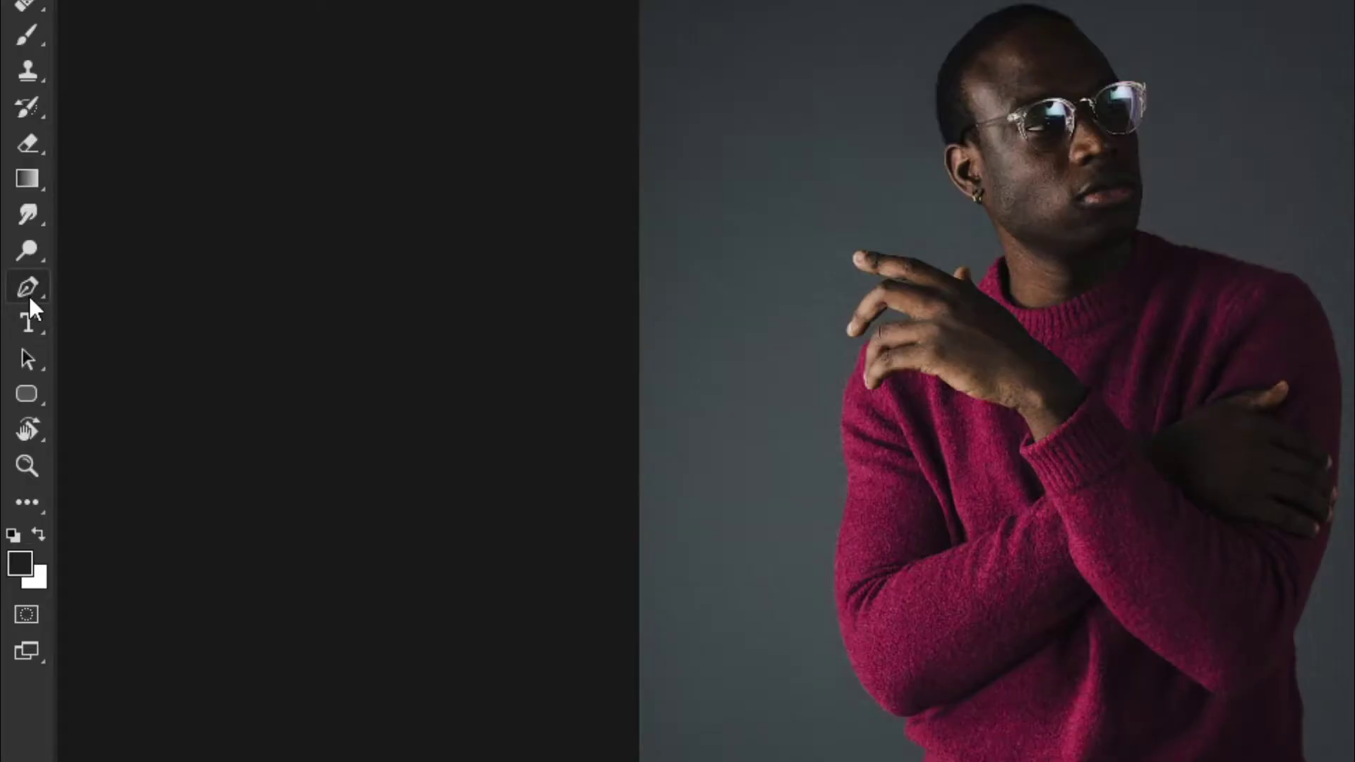
pyautogui.rightClick(28, 295)
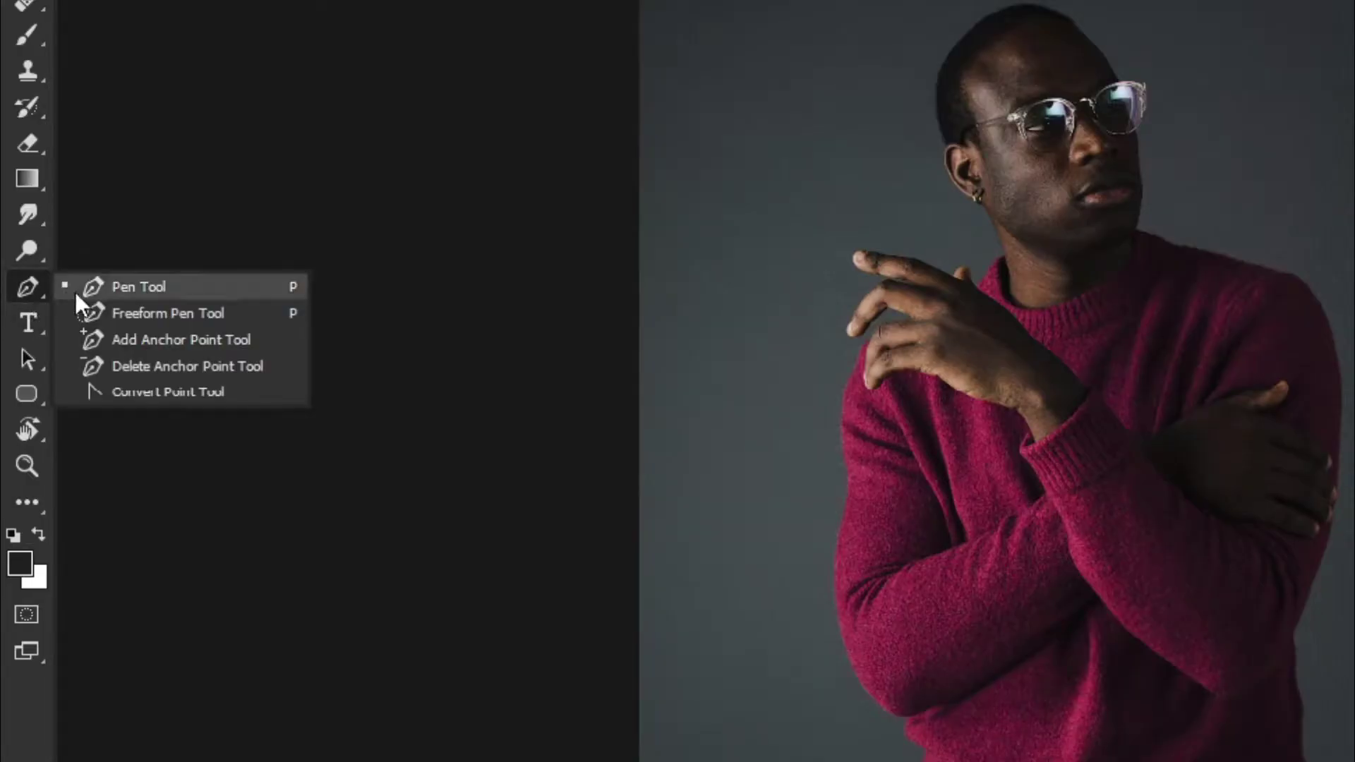
# Step: Select the Pen Tool in Path mode and zoom to about 300% on the neck area
pyautogui.click(100, 290)
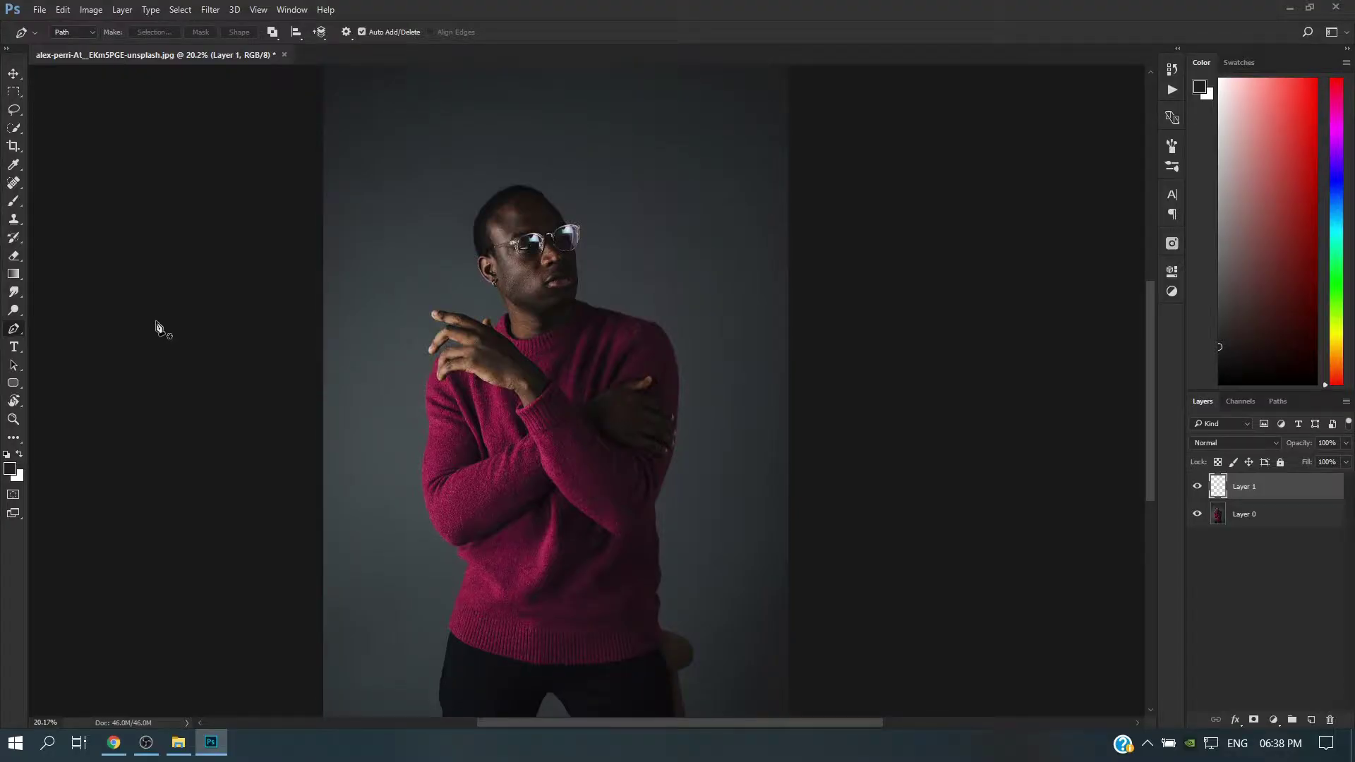
pyautogui.scroll(2, 664, 259)
pyautogui.scroll(2, 664, 258)
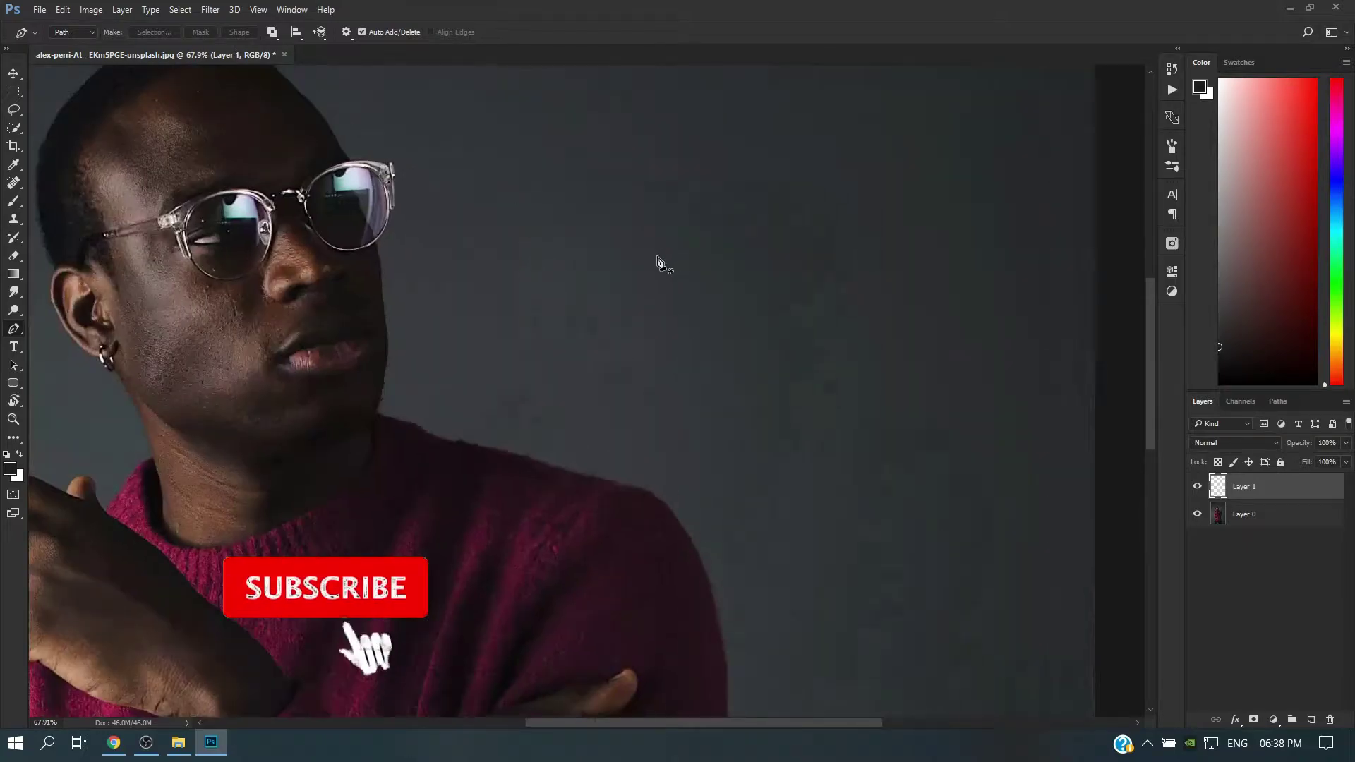
pyautogui.scroll(1, 664, 258)
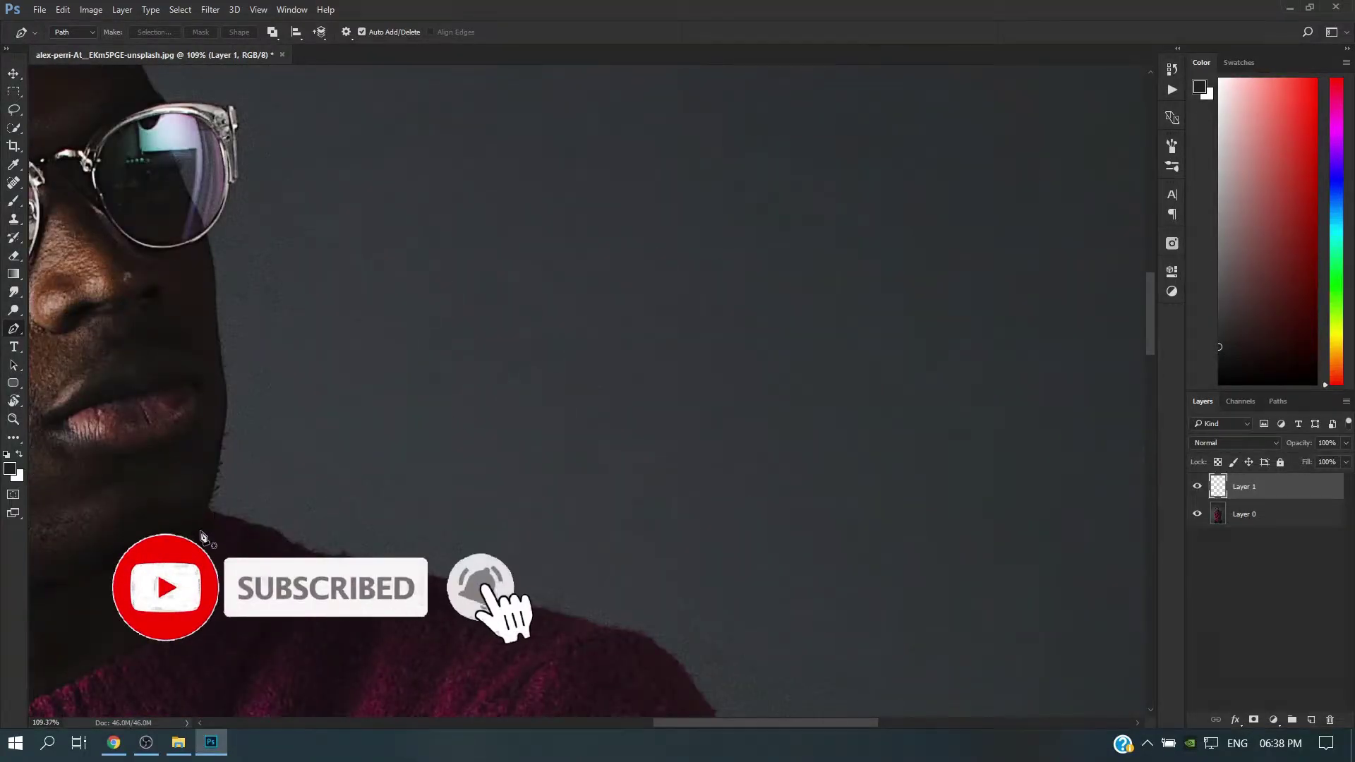
pyautogui.scroll(2, 201, 537)
pyautogui.scroll(1, 201, 538)
pyautogui.scroll(-1, 205, 537)
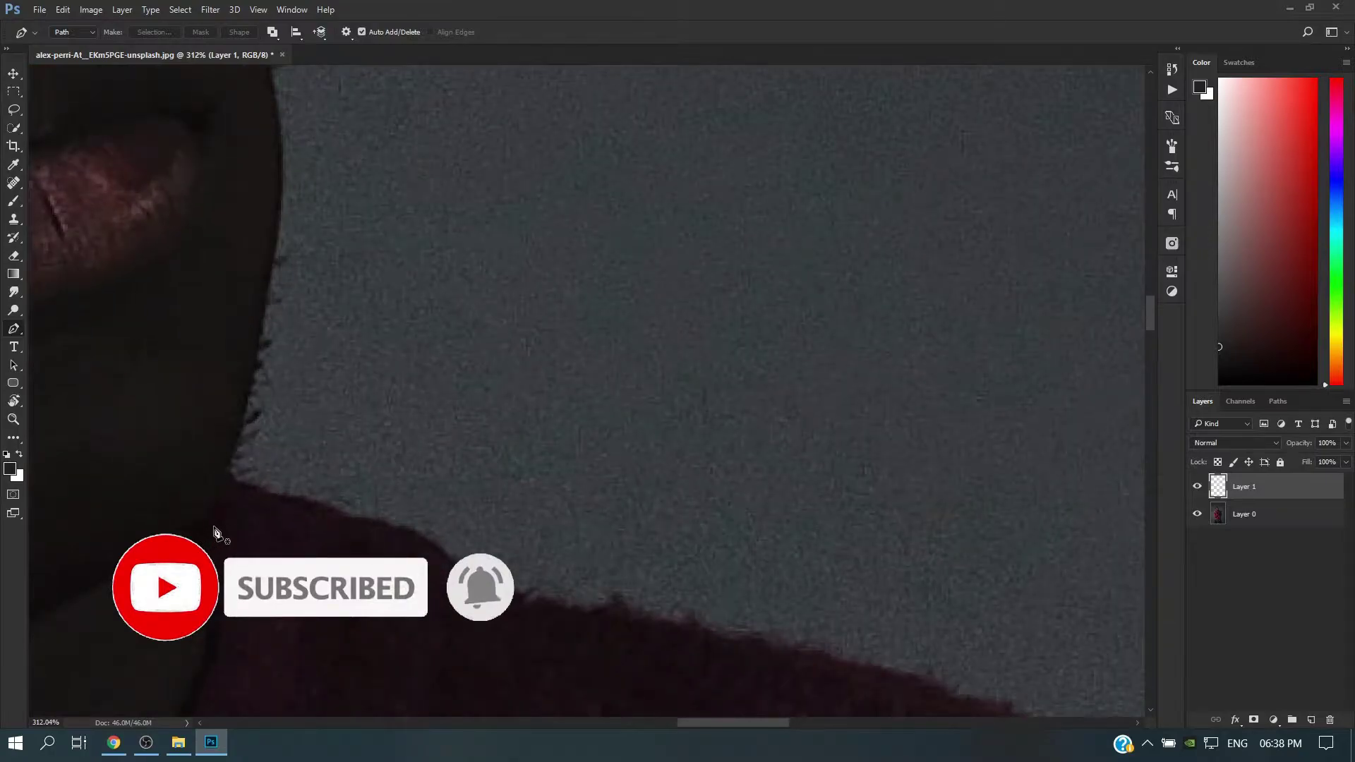
pyautogui.scroll(-2, 212, 536)
pyautogui.scroll(-1, 216, 530)
pyautogui.scroll(-2, 216, 529)
pyautogui.scroll(-1, 215, 531)
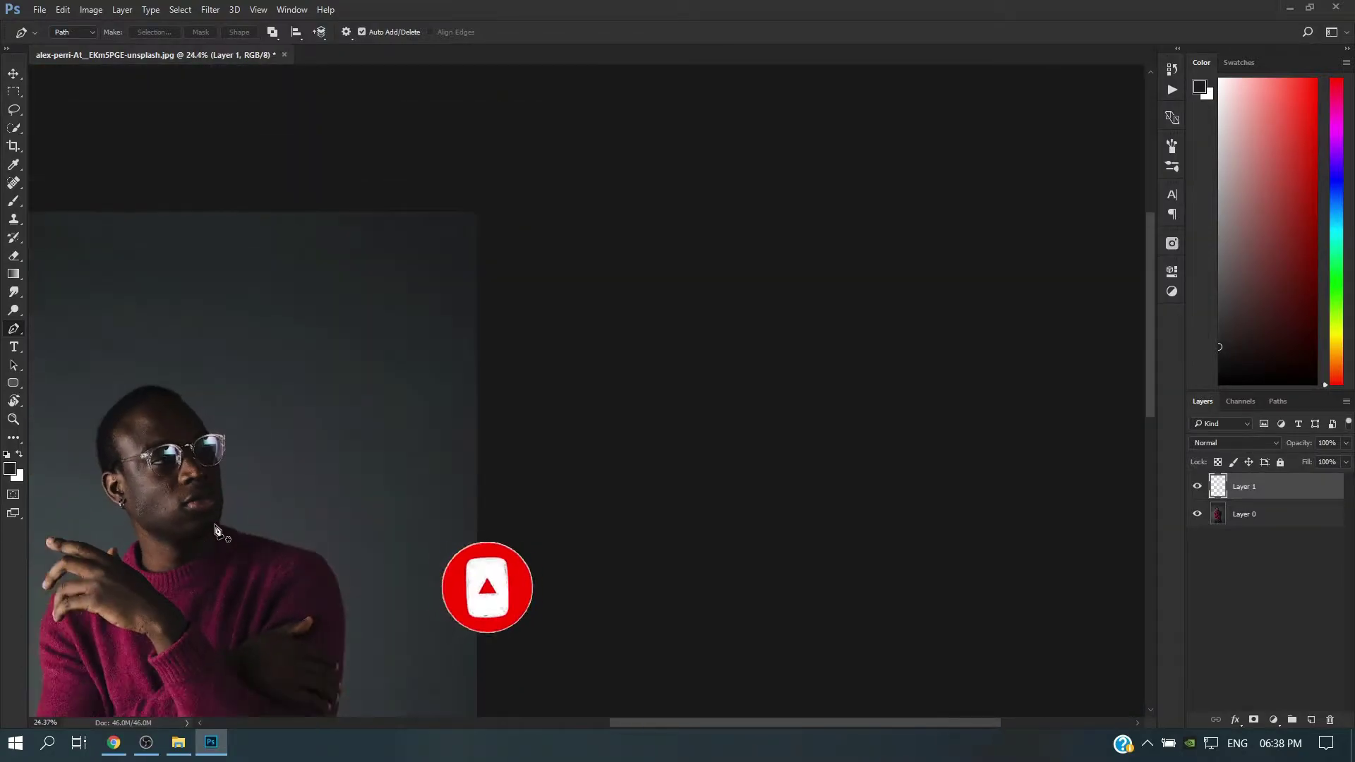
pyautogui.scroll(-1, 218, 533)
pyautogui.scroll(1, 231, 530)
pyautogui.scroll(1, 232, 531)
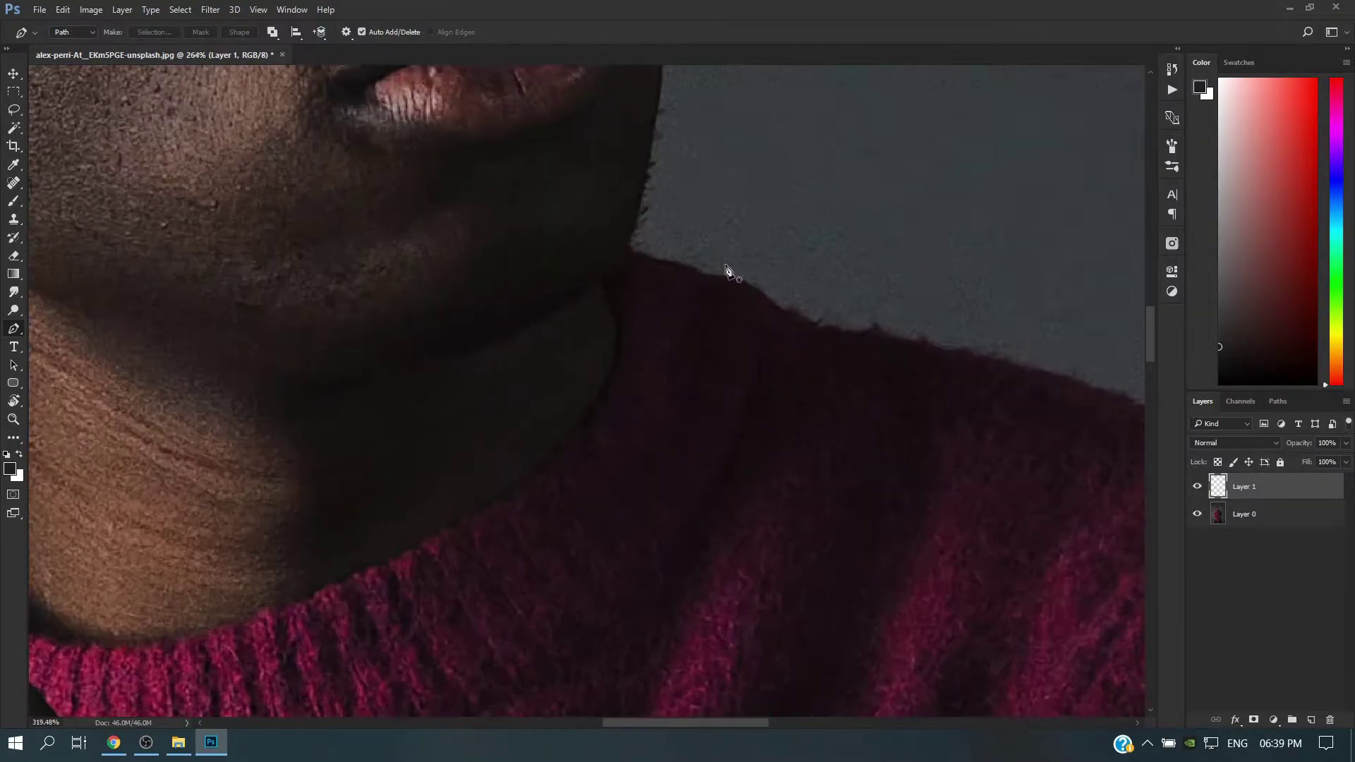
# Step: Start the path at the neck edge and trace anchors over the rounded shoulder
pyautogui.click(571, 238)
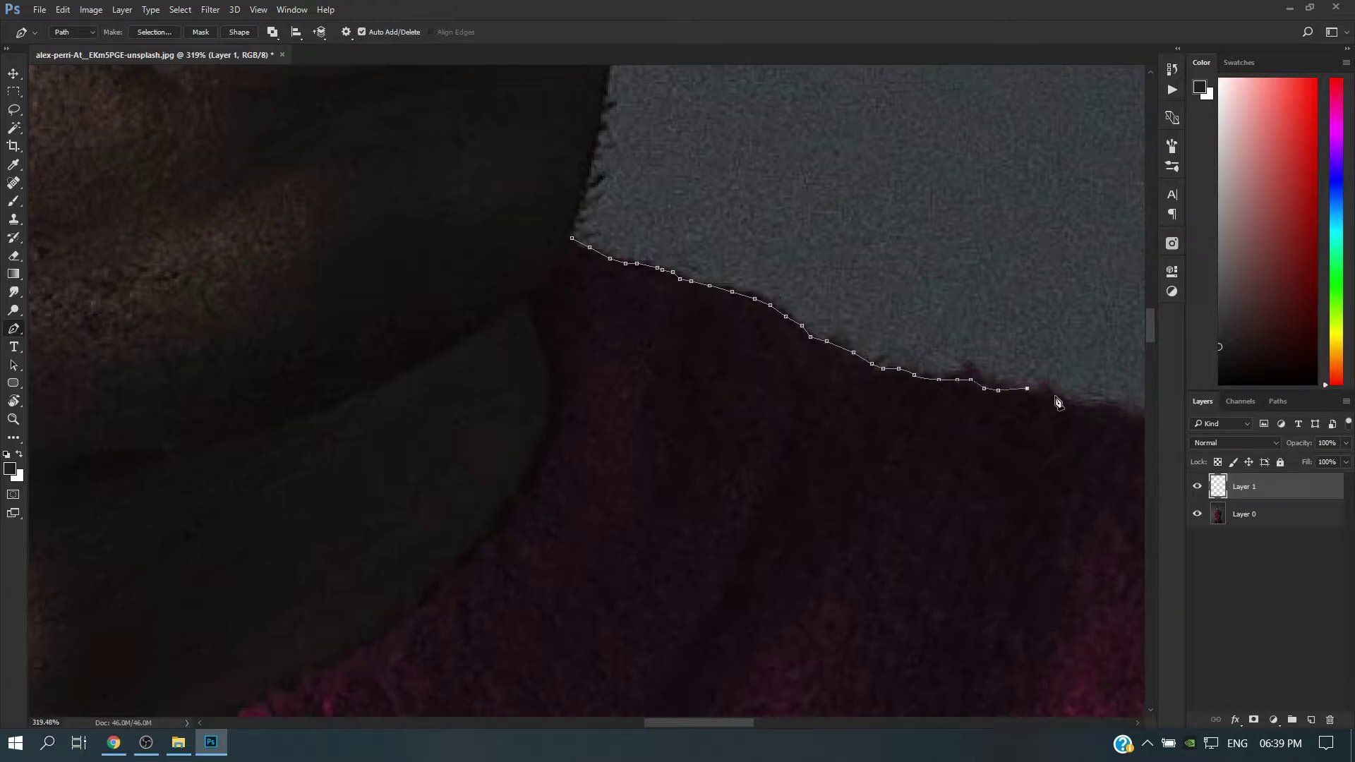
pyautogui.moveTo(1112, 418); pyautogui.dragTo(460, 256)
pyautogui.click(556, 268)
pyautogui.click(641, 290)
pyautogui.click(731, 322)
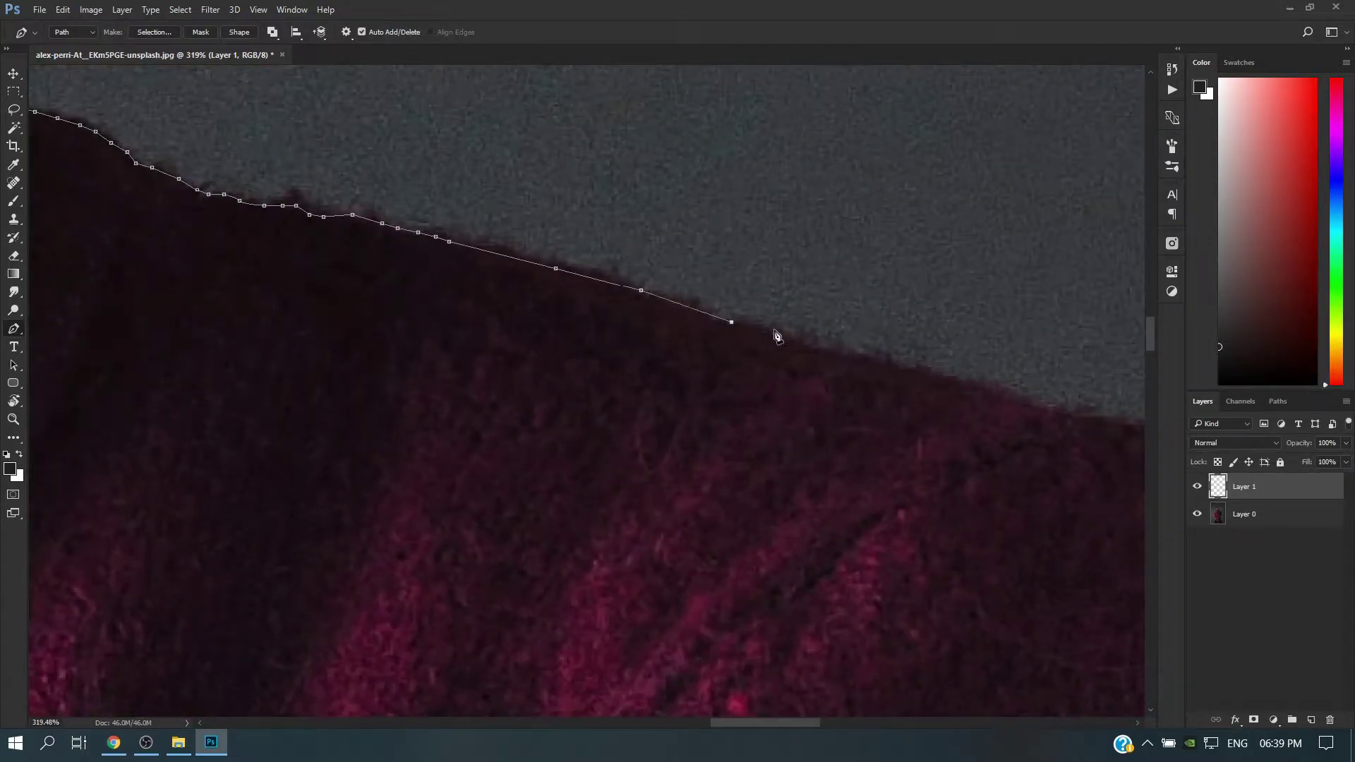
pyautogui.click(787, 338)
pyautogui.click(863, 362)
pyautogui.click(967, 384)
pyautogui.click(1006, 388)
pyautogui.click(1026, 402)
pyautogui.moveTo(1123, 432); pyautogui.dragTo(507, 299)
pyautogui.click(506, 292)
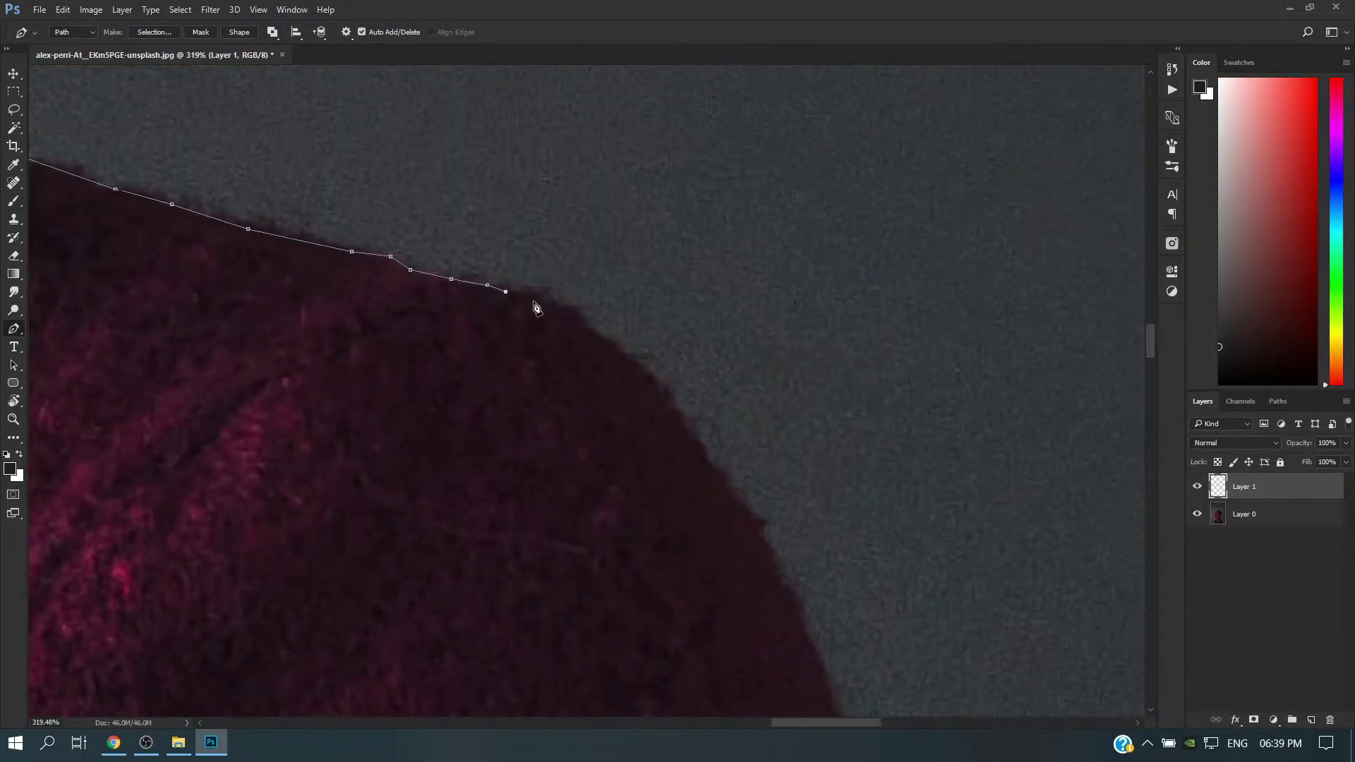
pyautogui.click(548, 298)
pyautogui.click(566, 312)
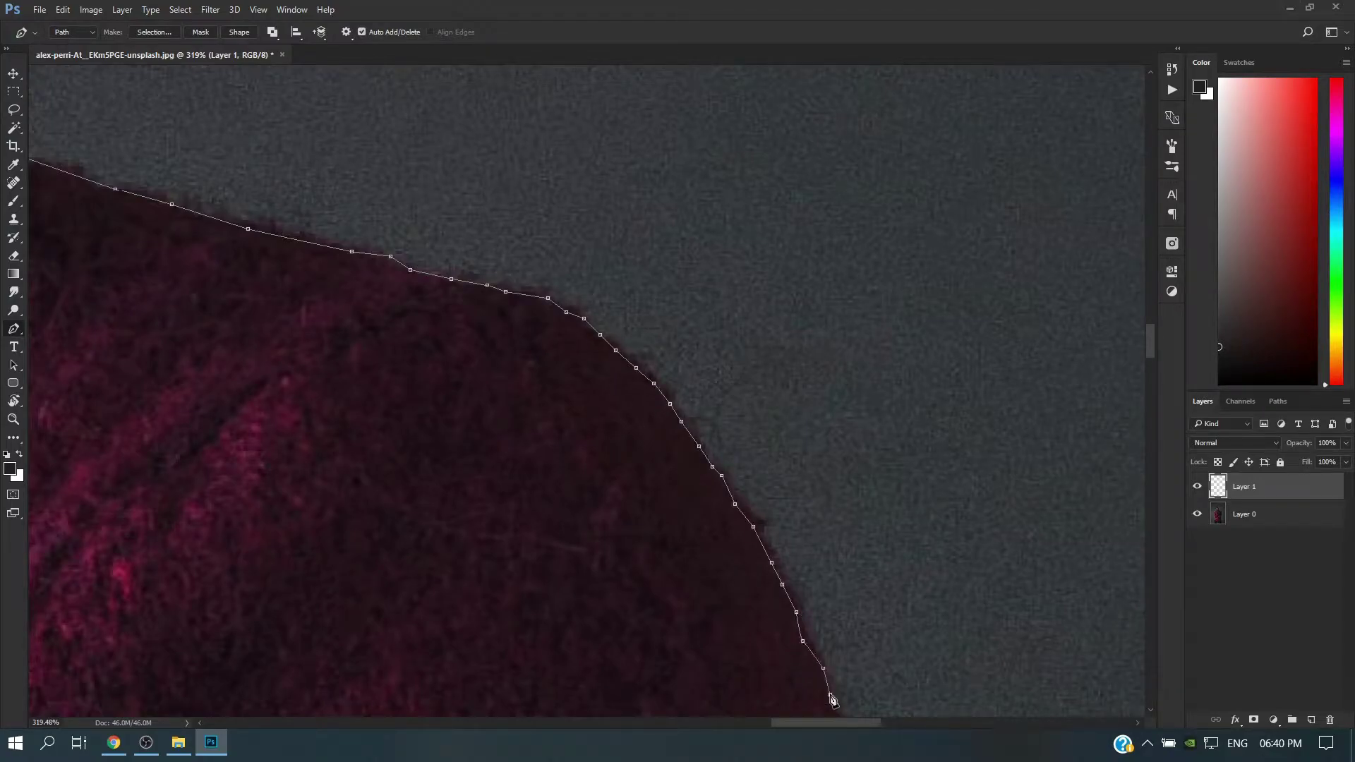
# Step: Continue the path down the outer arm and sleeve edge beside the hand
pyautogui.moveTo(833, 700); pyautogui.dragTo(686, 273)
pyautogui.click(718, 386)
pyautogui.click(729, 426)
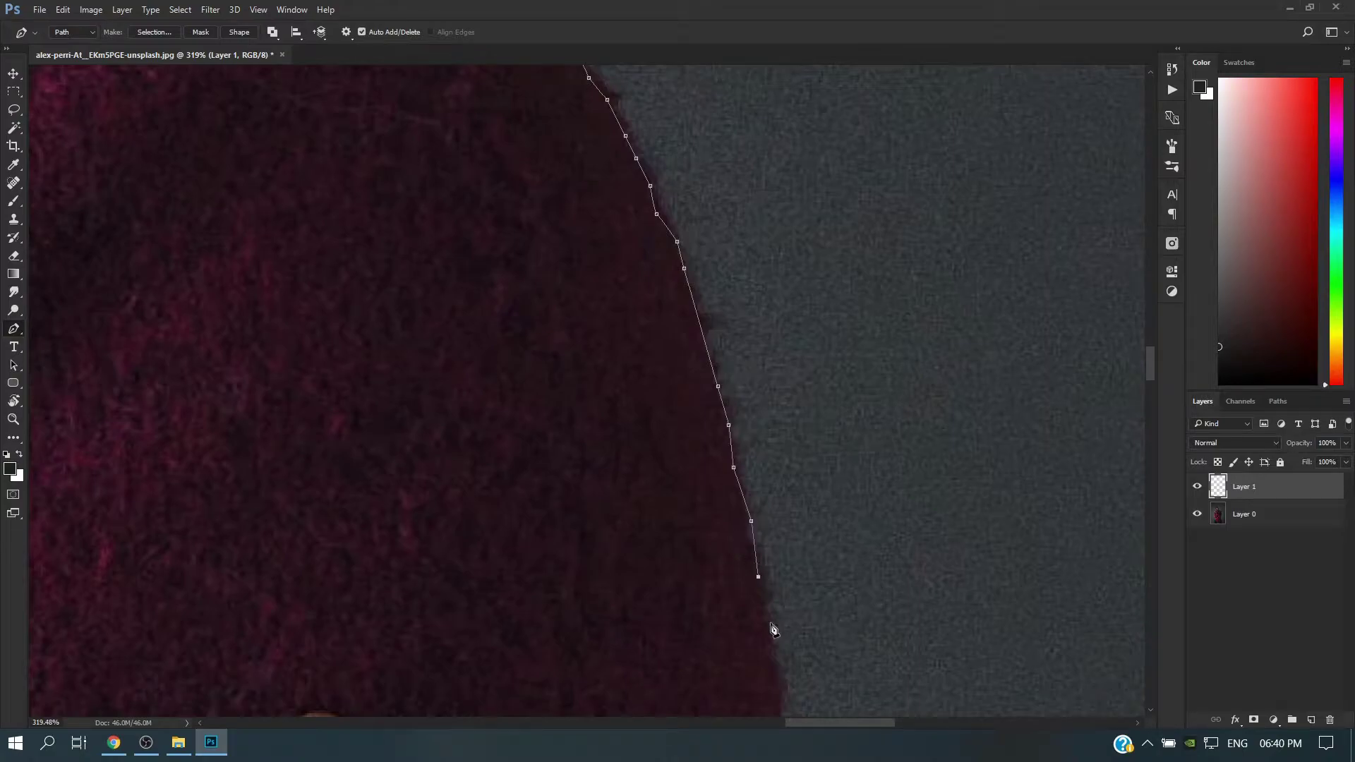
pyautogui.moveTo(777, 701); pyautogui.dragTo(748, 339)
pyautogui.click(755, 414)
pyautogui.click(759, 488)
pyautogui.click(753, 580)
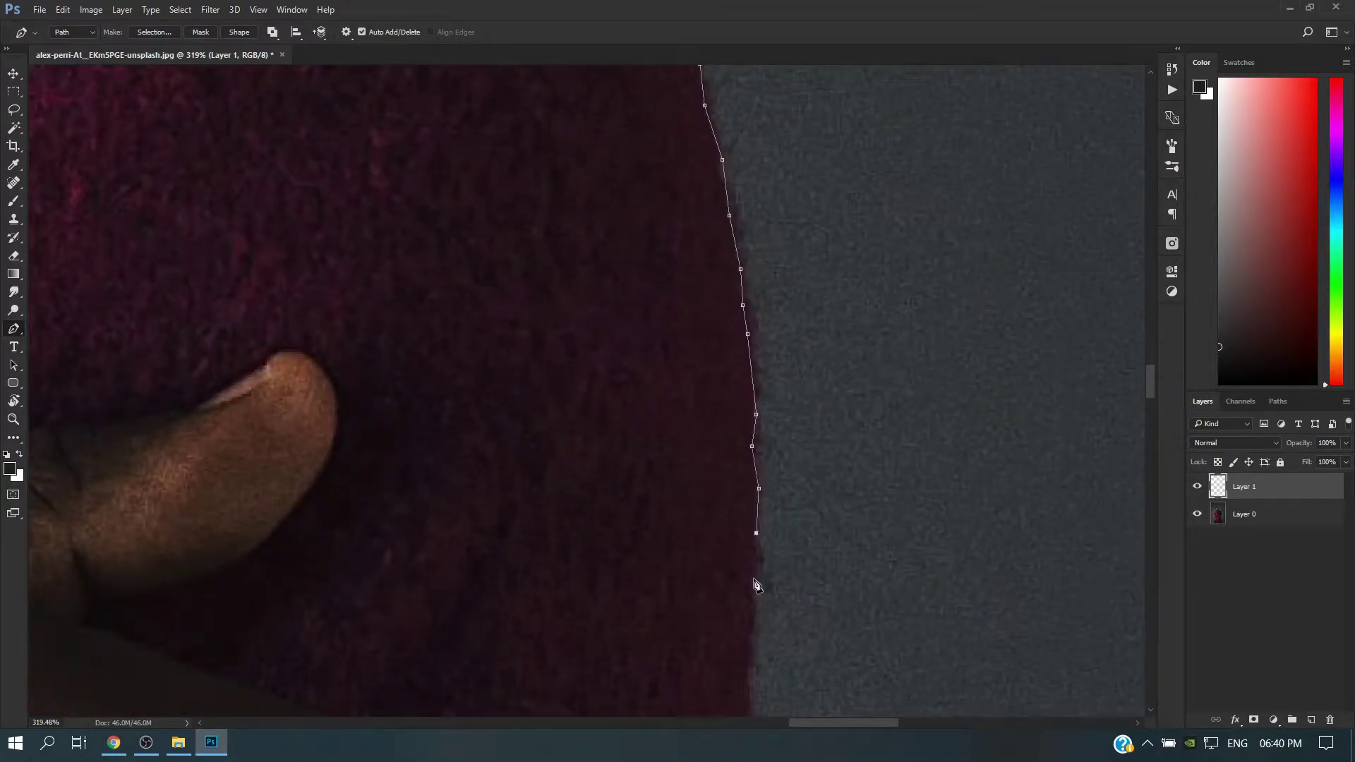
pyautogui.click(749, 649)
pyautogui.click(747, 684)
pyautogui.moveTo(749, 688); pyautogui.dragTo(779, 238)
pyautogui.click(781, 259)
pyautogui.click(771, 404)
pyautogui.click(764, 502)
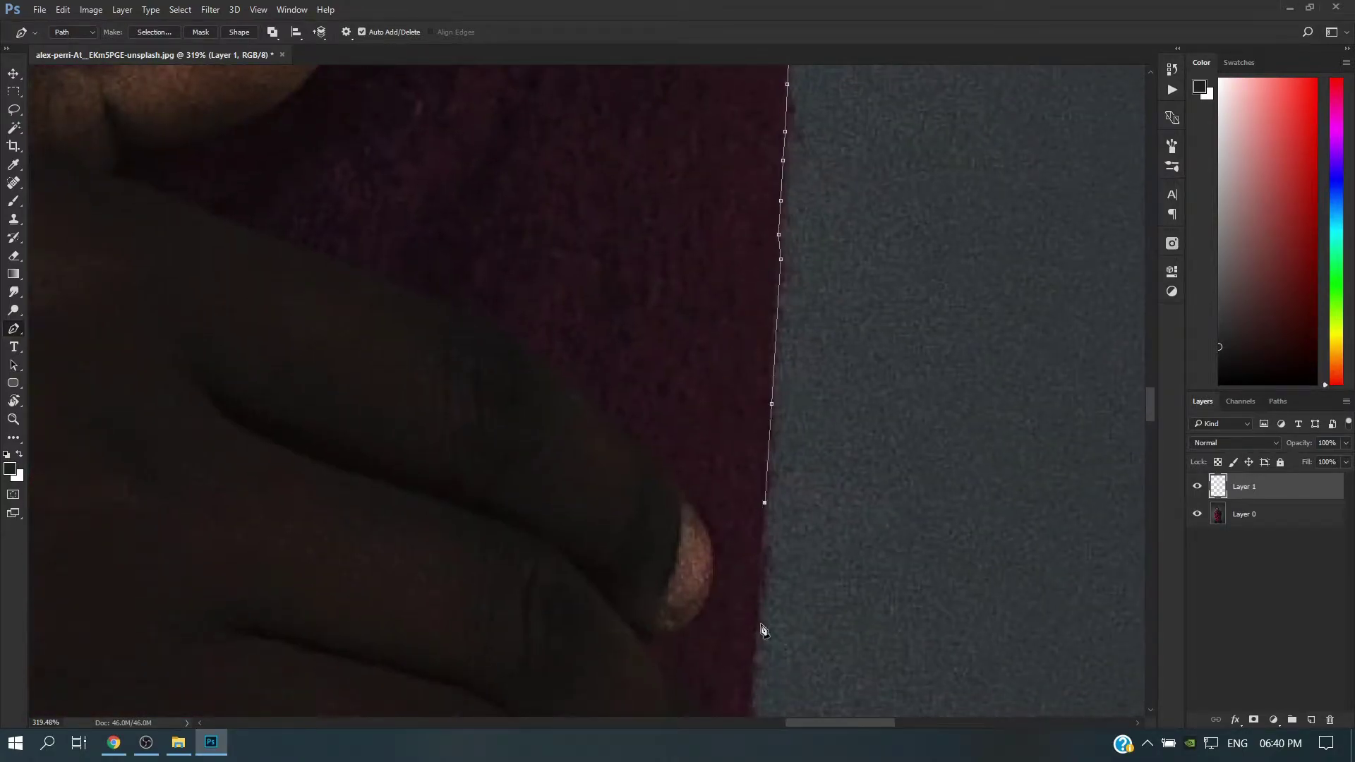
pyautogui.click(758, 637)
pyautogui.click(751, 704)
# Step: Trace the path around the fingertips and onto the sweater edge below
pyautogui.moveTo(751, 707); pyautogui.dragTo(758, 244)
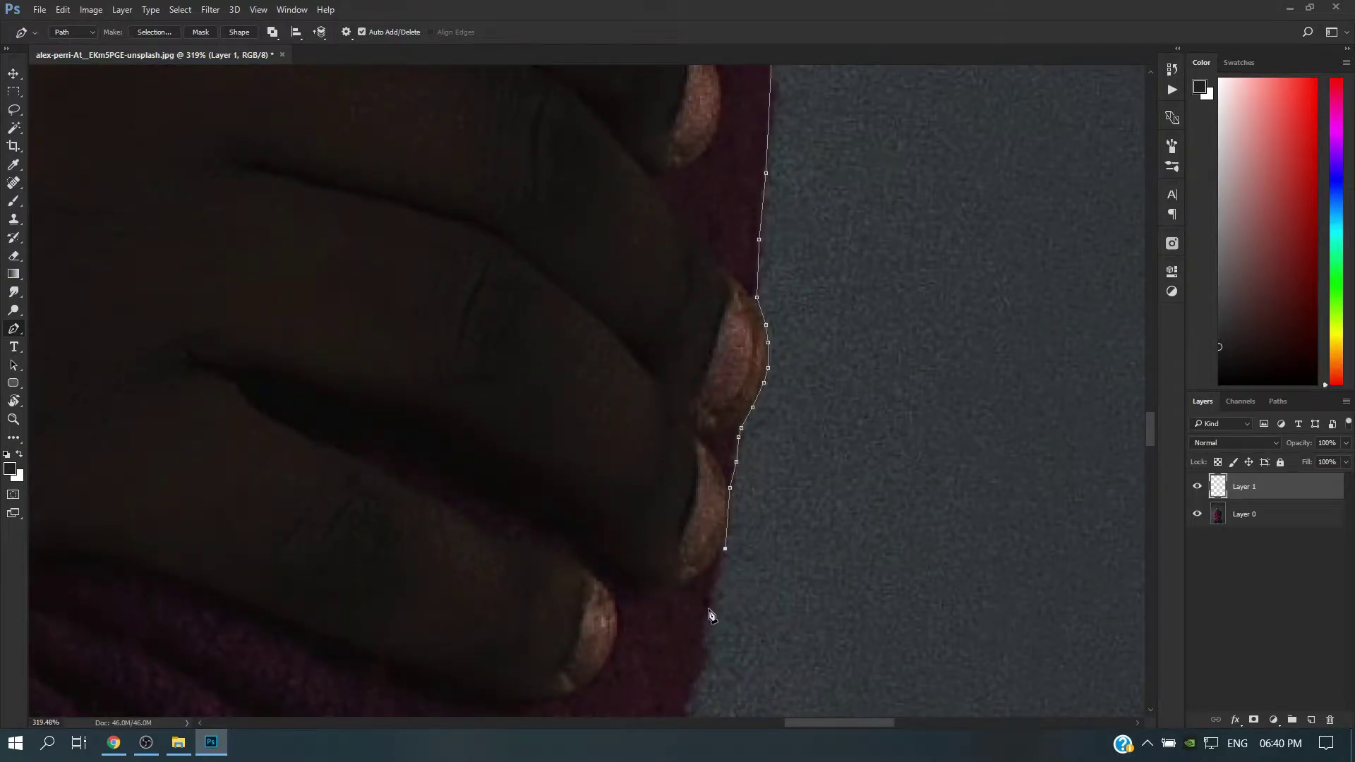
pyautogui.moveTo(681, 665); pyautogui.dragTo(771, 150)
pyautogui.click(751, 277)
pyautogui.click(729, 335)
pyautogui.click(716, 390)
pyautogui.click(698, 436)
pyautogui.click(677, 480)
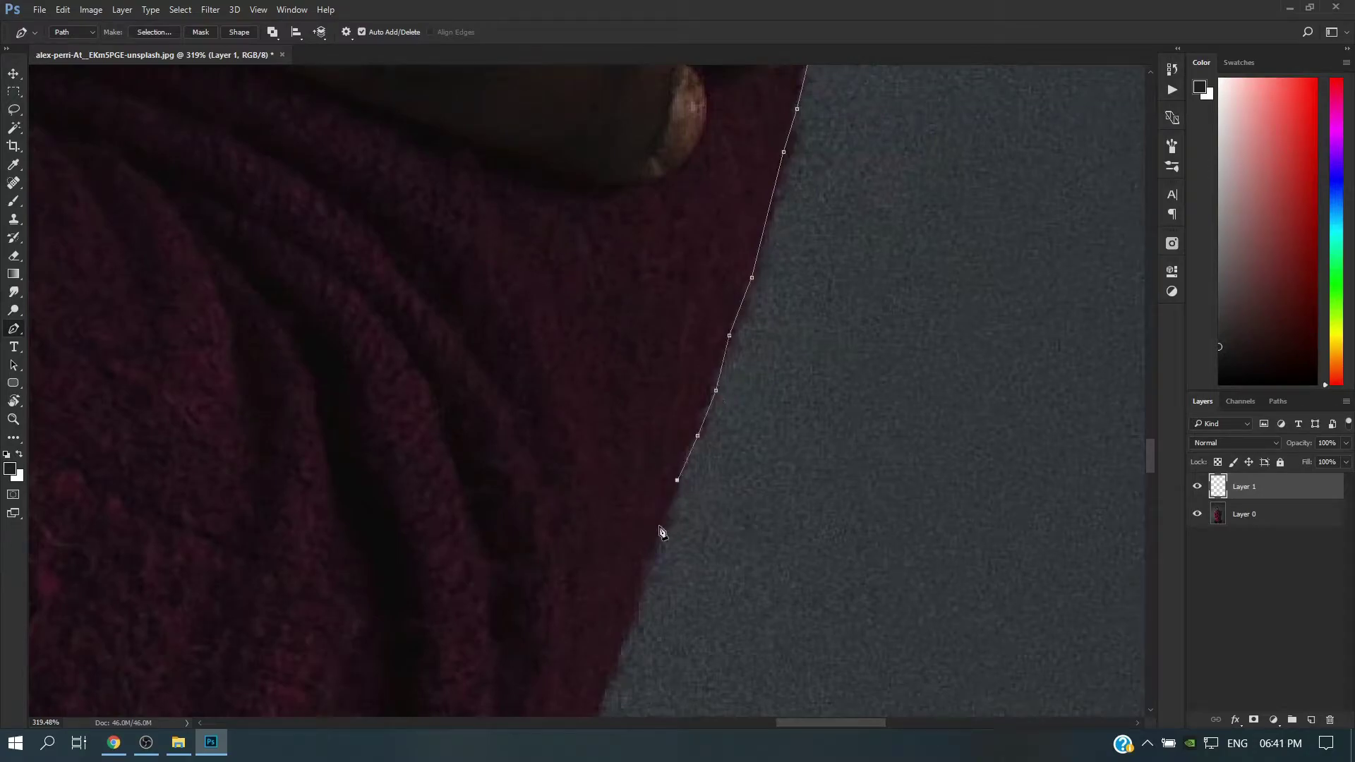
pyautogui.moveTo(591, 692); pyautogui.dragTo(799, 159)
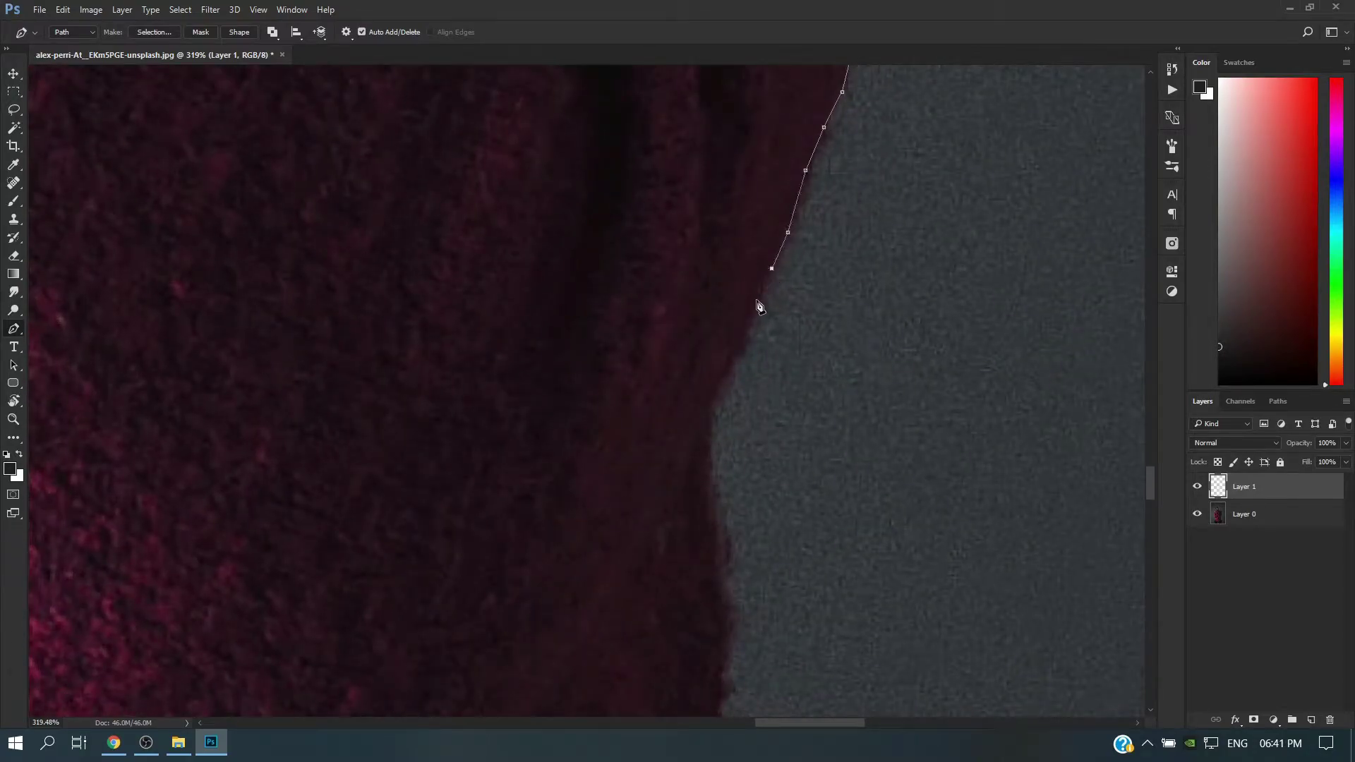
pyautogui.click(724, 384)
pyautogui.click(716, 402)
pyautogui.click(706, 436)
# Step: Extend the path down the sweater's side to where it bulges outward
pyautogui.moveTo(725, 649); pyautogui.dragTo(718, 147)
pyautogui.click(716, 197)
pyautogui.click(719, 281)
pyautogui.click(731, 329)
pyautogui.click(744, 396)
pyautogui.click(769, 482)
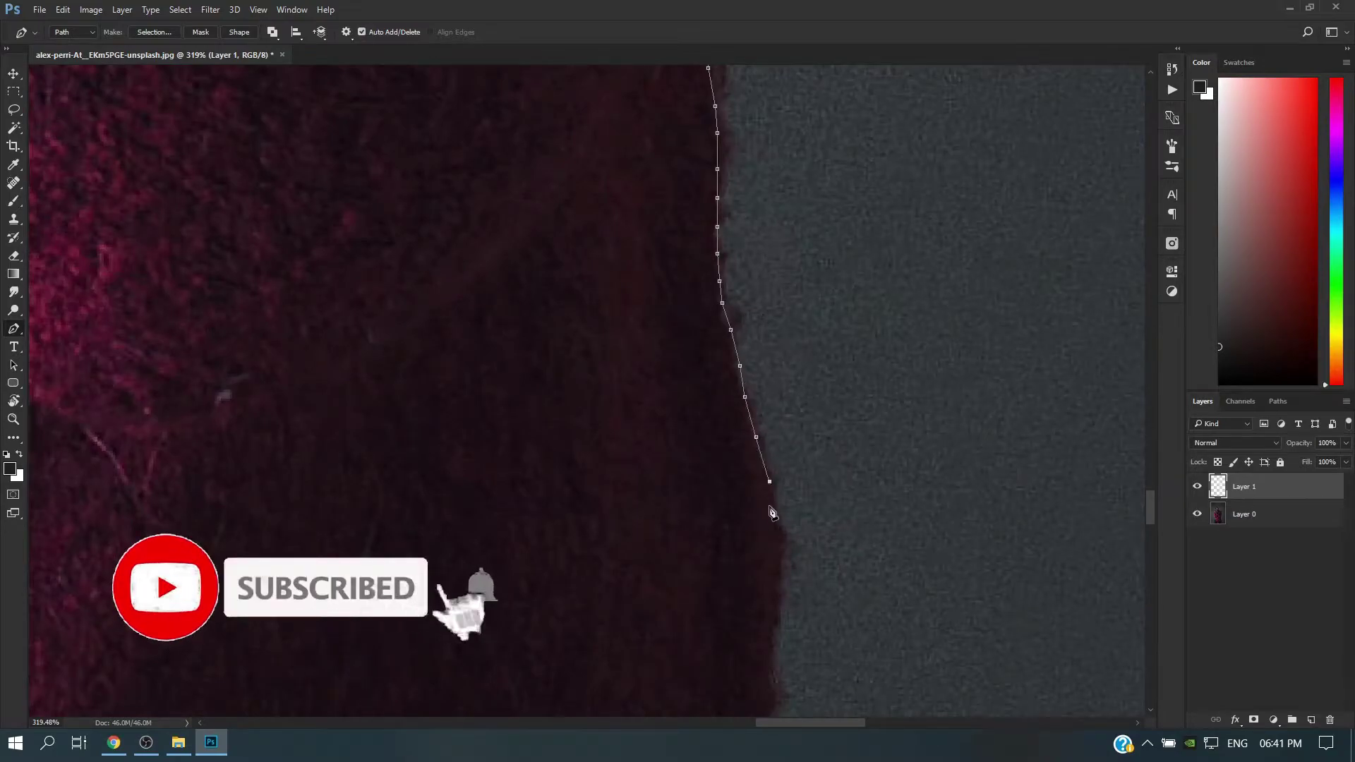
pyautogui.click(781, 614)
pyautogui.moveTo(780, 608); pyautogui.dragTo(717, 257)
pyautogui.click(737, 263)
pyautogui.click(730, 316)
pyautogui.click(732, 375)
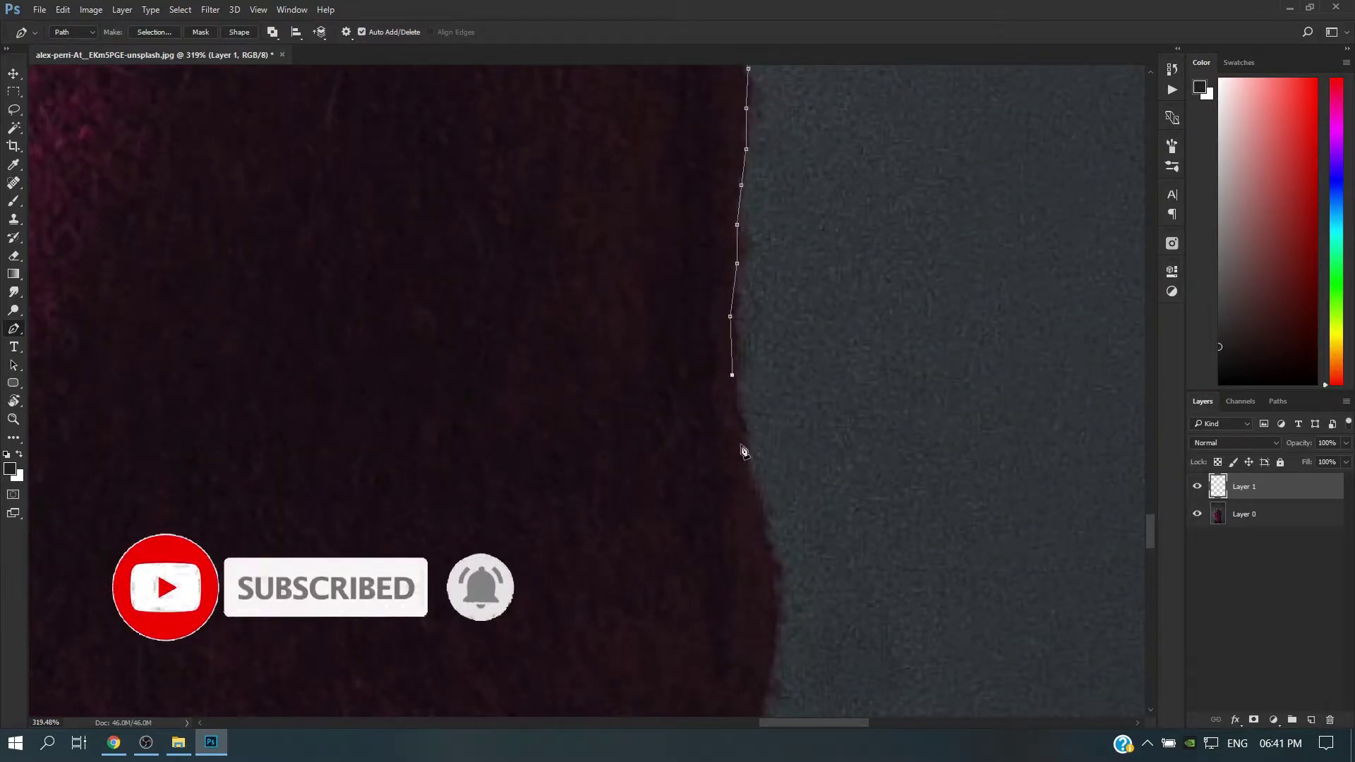
pyautogui.click(760, 494)
# Step: Follow the sweater's curved side edge into its inward curve
pyautogui.moveTo(781, 580); pyautogui.dragTo(731, 122)
pyautogui.click(729, 175)
pyautogui.click(719, 248)
pyautogui.click(699, 333)
pyautogui.click(681, 376)
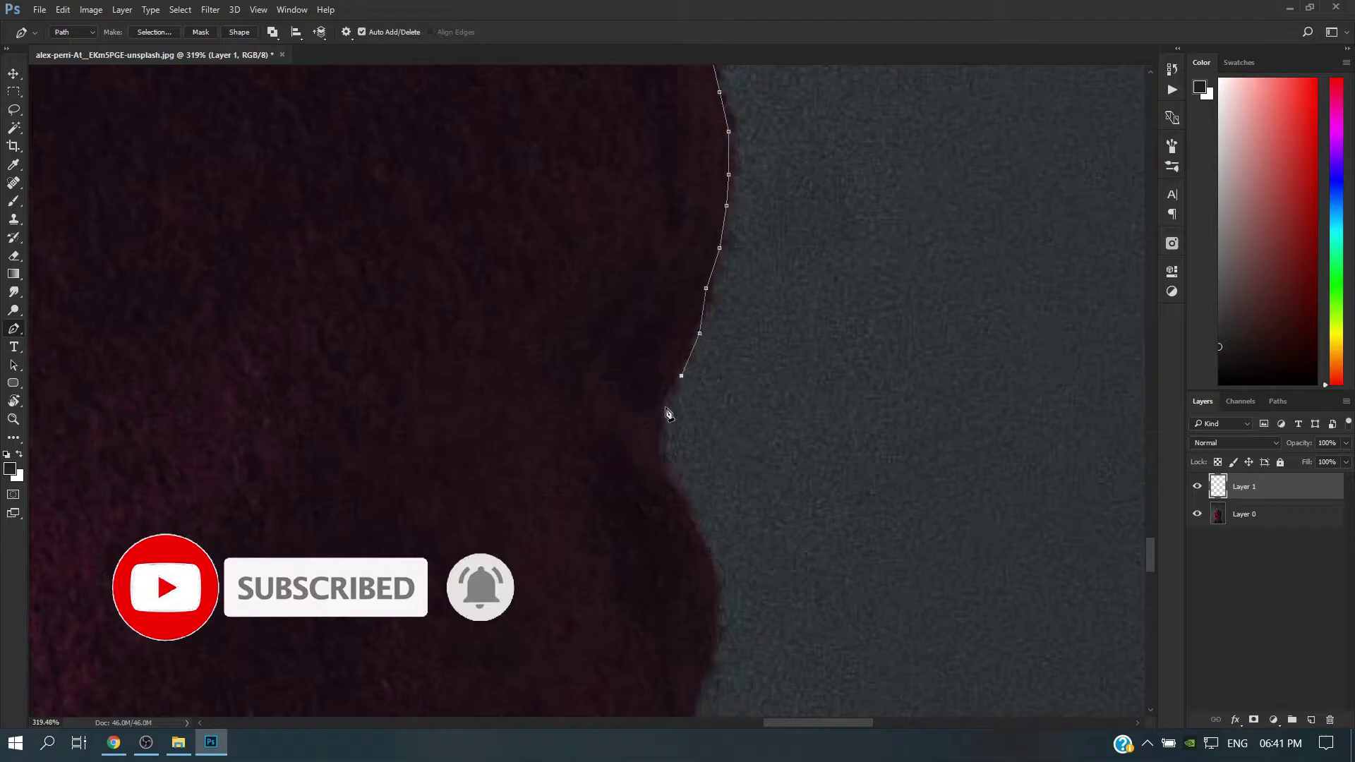
pyautogui.click(668, 414)
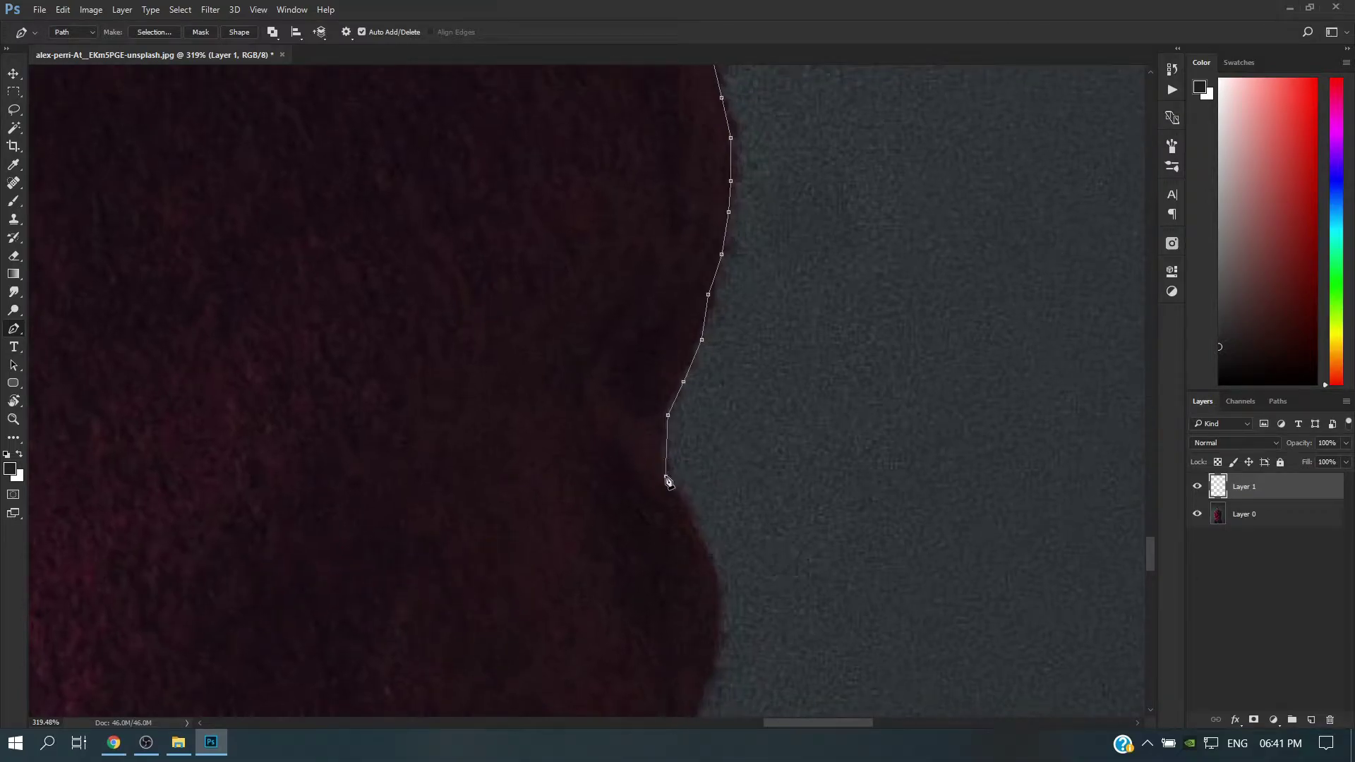
# Step: Trace the lower sweater side to the bottom corner and along the hem
pyautogui.click(711, 565)
pyautogui.click(720, 614)
pyautogui.moveTo(760, 563); pyautogui.dragTo(857, 180)
pyautogui.click(801, 308)
pyautogui.click(787, 395)
pyautogui.click(781, 488)
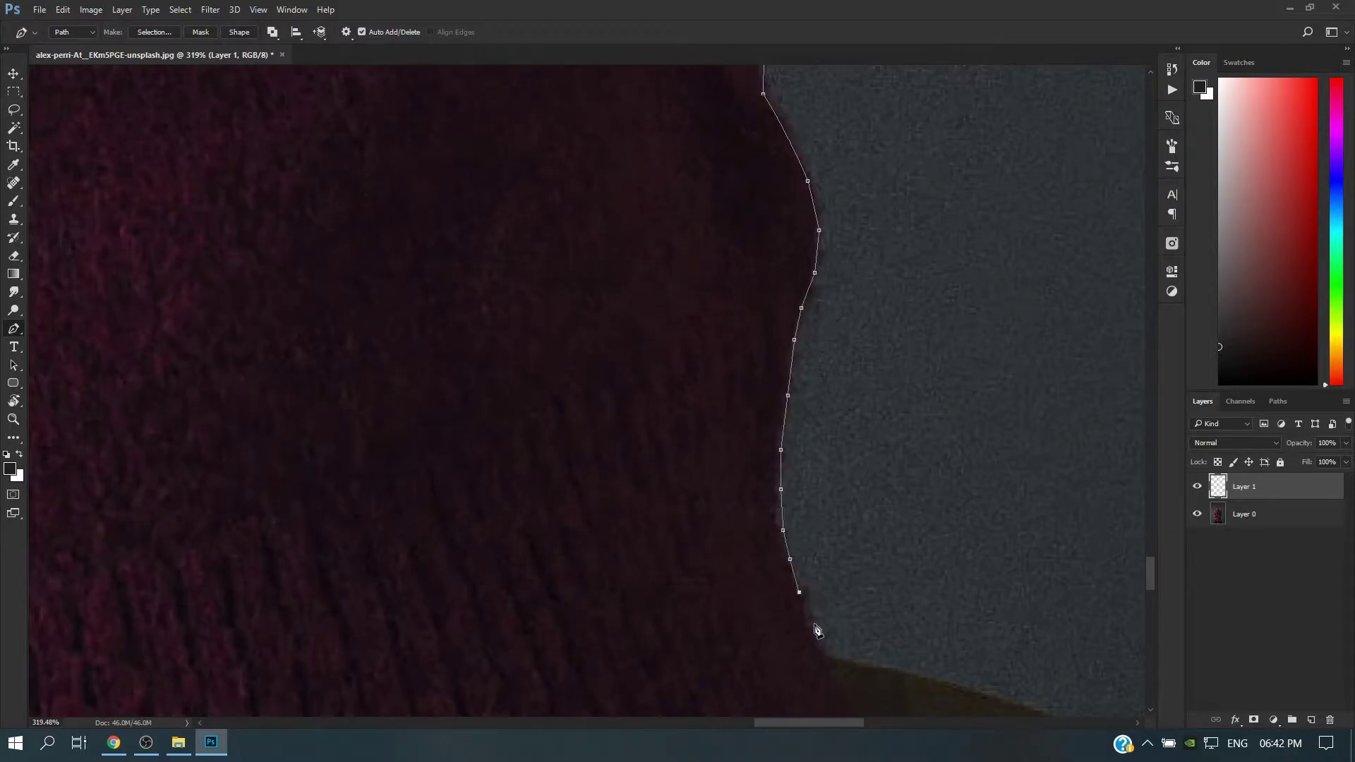
pyautogui.moveTo(840, 663); pyautogui.dragTo(900, 240)
pyautogui.click(892, 247)
pyautogui.click(904, 278)
pyautogui.click(922, 318)
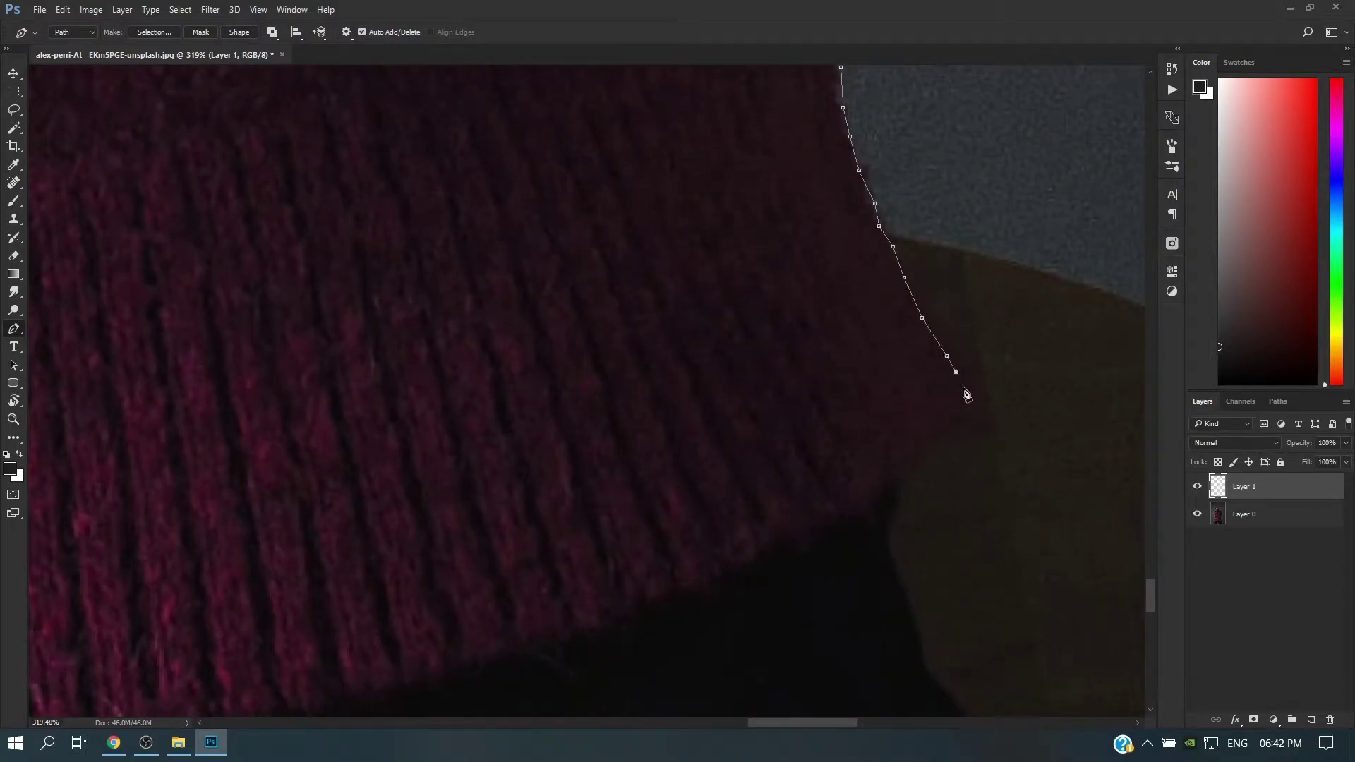
pyautogui.click(772, 538)
# Step: Start the Pen path along the sweater's lower hem, re-placing one misplaced anchor
pyautogui.click(678, 592)
pyautogui.click(585, 620)
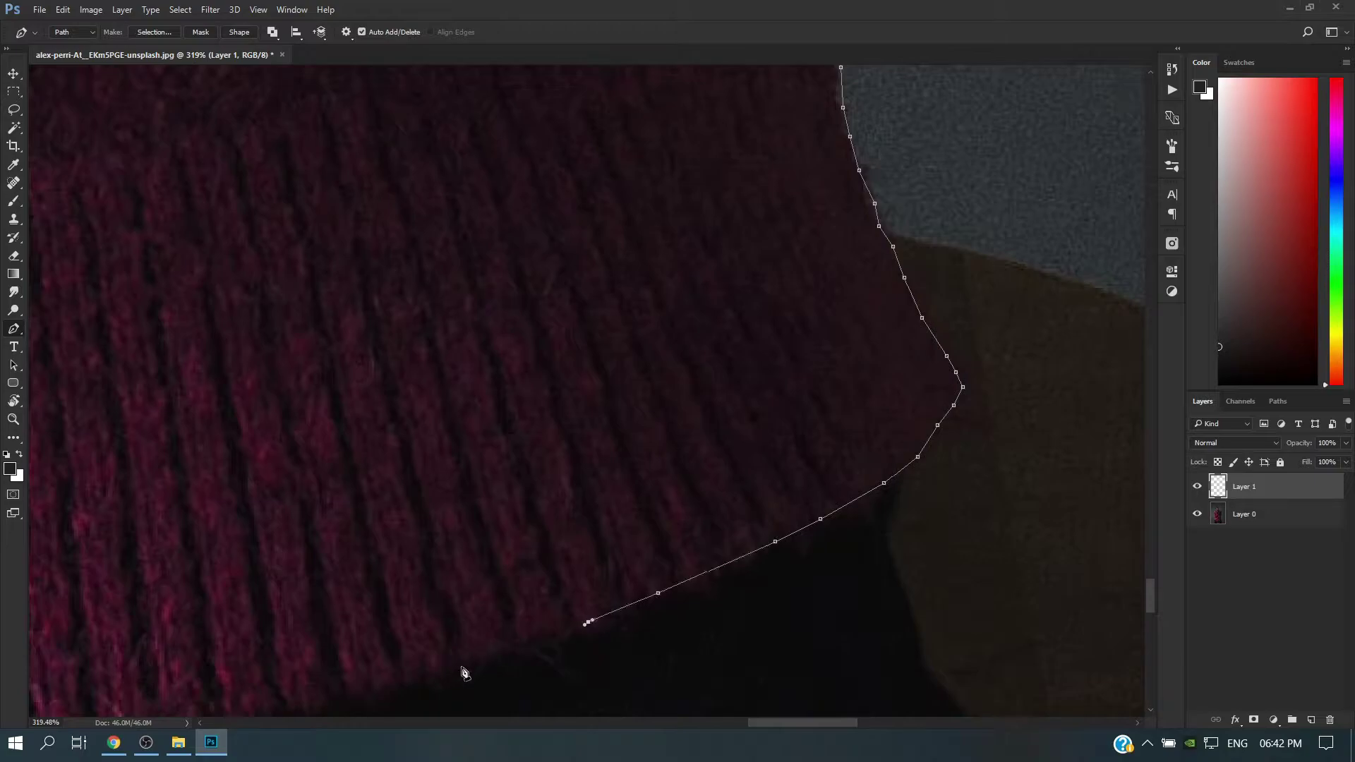
pyautogui.moveTo(628, 462); pyautogui.dragTo(1017, 203)
pyautogui.click(686, 410)
pyautogui.moveTo(671, 413); pyautogui.dragTo(640, 404)
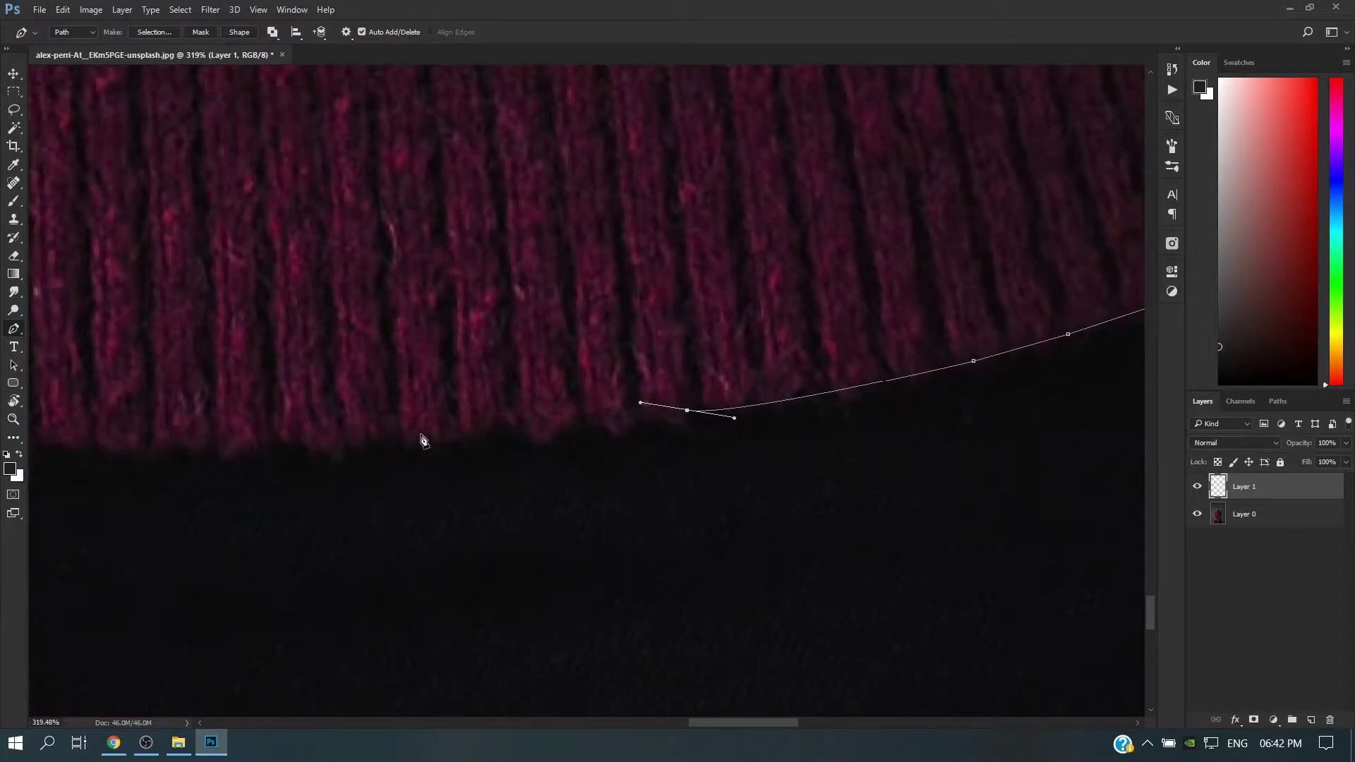
pyautogui.moveTo(421, 437); pyautogui.dragTo(300, 418)
pyautogui.click(333, 450)
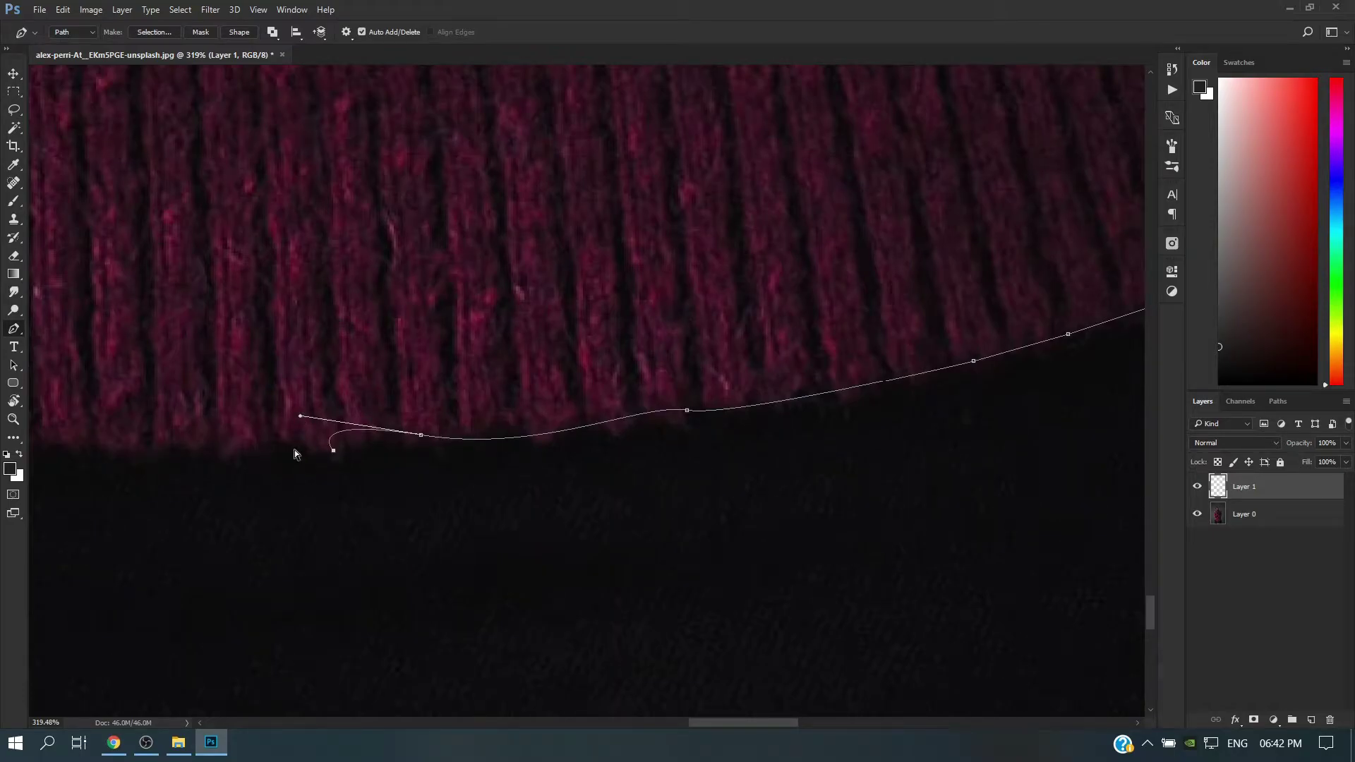
pyautogui.hotkey('ctrl', 'z')
pyautogui.click(374, 448)
pyautogui.click(342, 444)
pyautogui.click(225, 455)
pyautogui.click(191, 450)
pyautogui.click(152, 452)
pyautogui.click(116, 451)
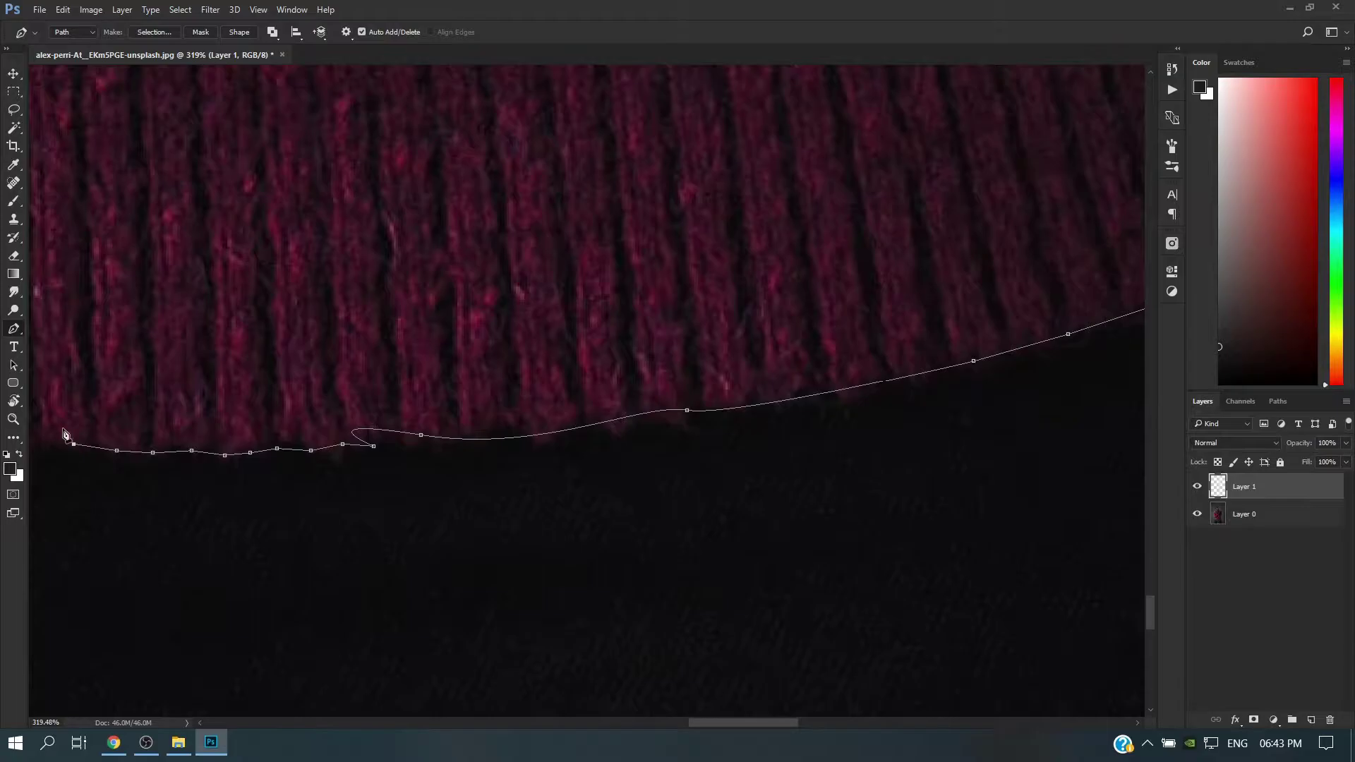
# Step: Extend the path further left along the sweater's bottom edge
pyautogui.moveTo(63, 434); pyautogui.dragTo(663, 551)
pyautogui.click(497, 547)
pyautogui.click(386, 553)
pyautogui.click(194, 542)
pyautogui.click(41, 519)
pyautogui.moveTo(164, 428); pyautogui.dragTo(789, 484)
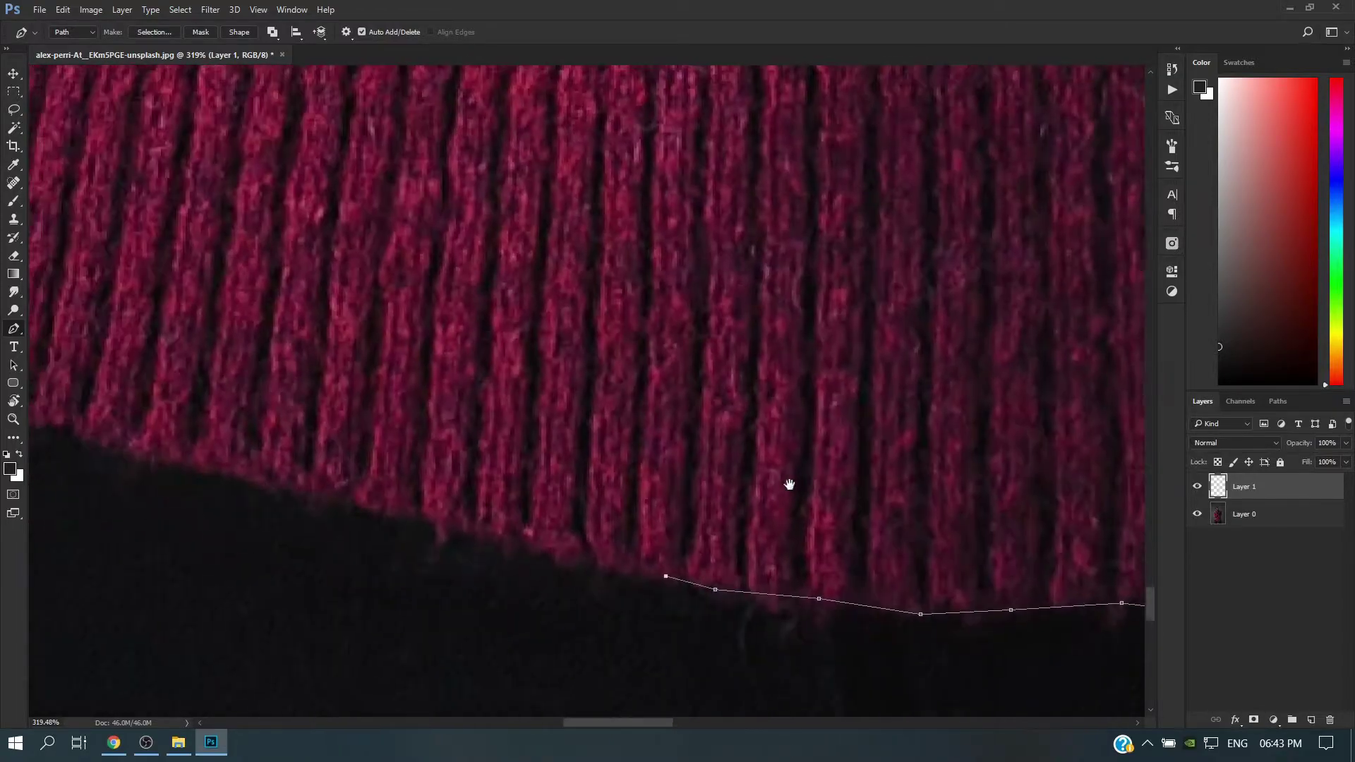
pyautogui.click(468, 526)
pyautogui.click(344, 497)
pyautogui.click(139, 452)
pyautogui.click(67, 426)
# Step: Trace around the sweater's lower corner and up-left
pyautogui.moveTo(142, 366); pyautogui.dragTo(778, 513)
pyautogui.click(563, 534)
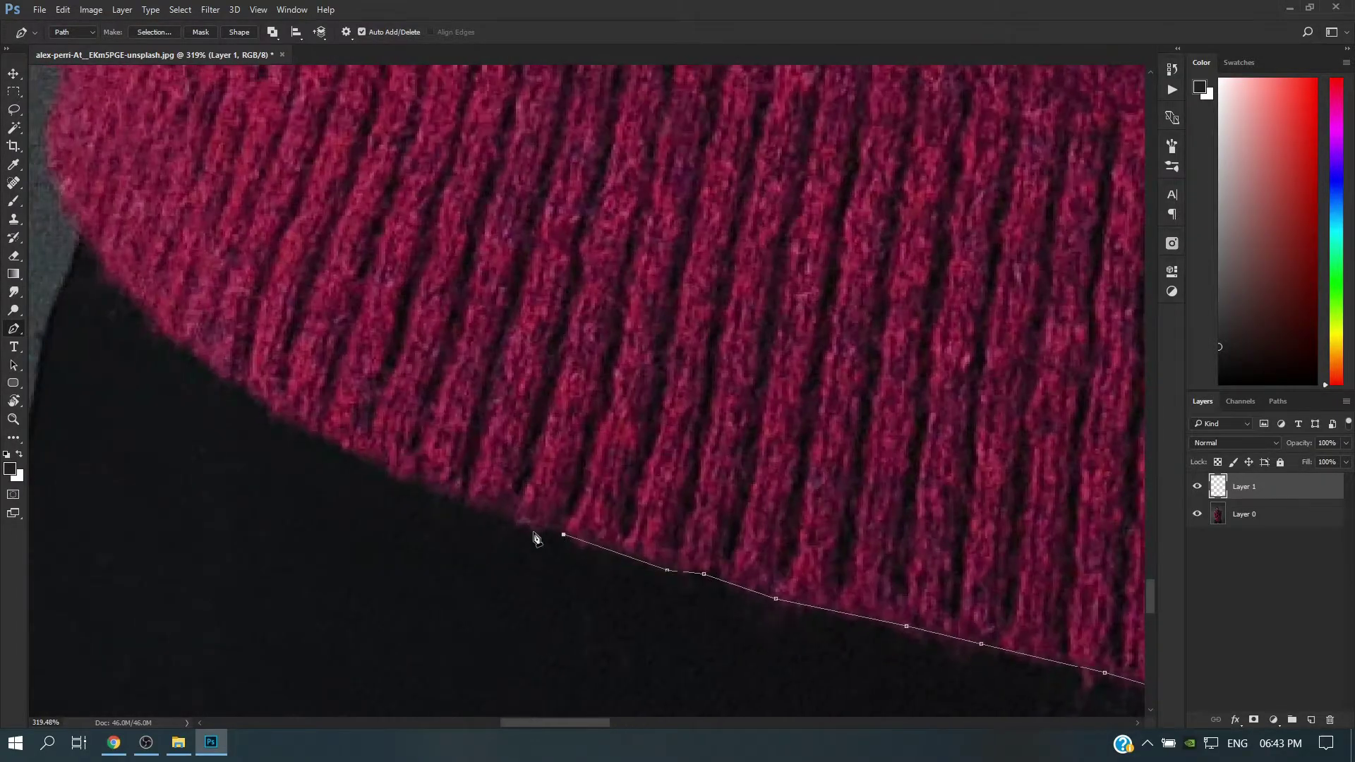
pyautogui.click(400, 476)
pyautogui.click(331, 447)
pyautogui.click(272, 411)
pyautogui.click(219, 376)
pyautogui.click(174, 339)
# Step: Run the path up the sweater's left side
pyautogui.moveTo(48, 153); pyautogui.dragTo(148, 465)
pyautogui.click(186, 363)
pyautogui.click(207, 297)
pyautogui.click(228, 228)
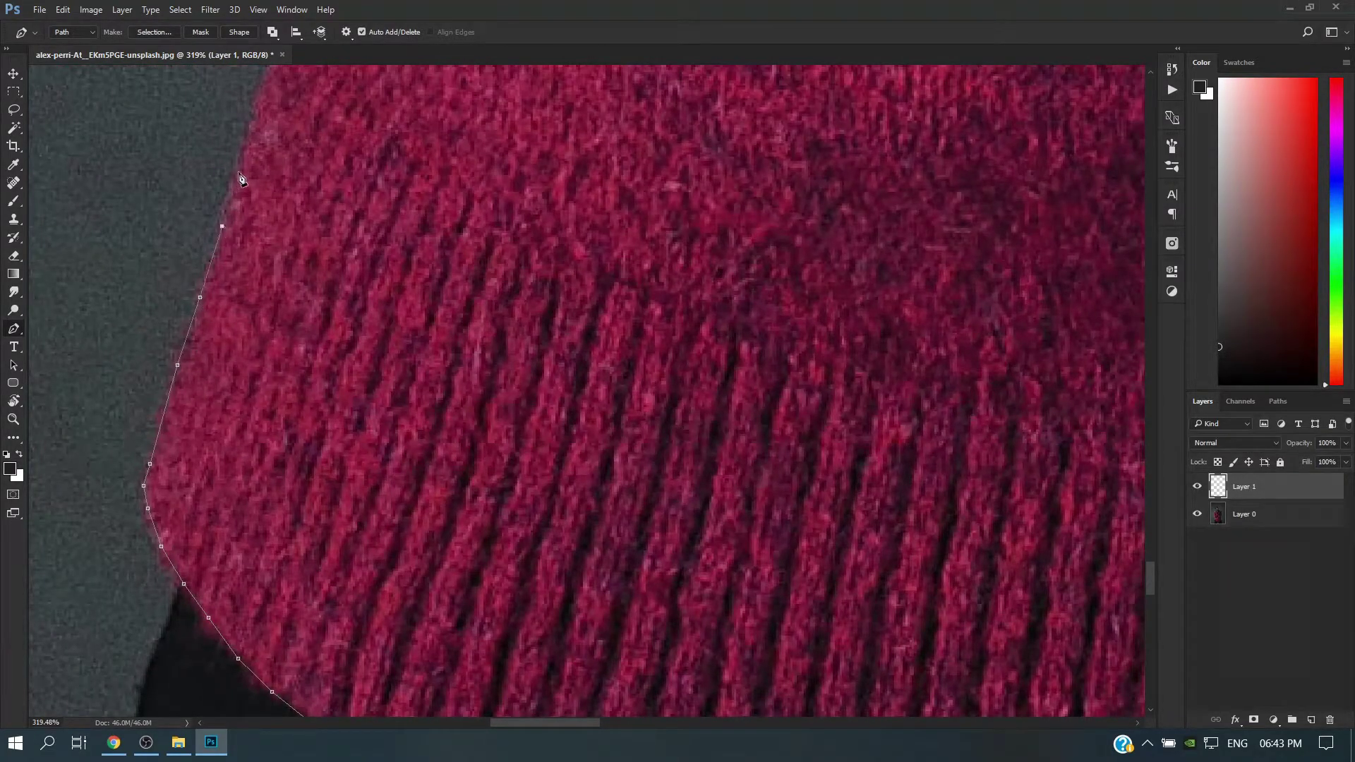
pyautogui.click(249, 163)
pyautogui.moveTo(266, 82); pyautogui.dragTo(313, 460)
pyautogui.click(311, 466)
pyautogui.click(332, 412)
pyautogui.click(364, 355)
pyautogui.click(386, 301)
pyautogui.click(406, 243)
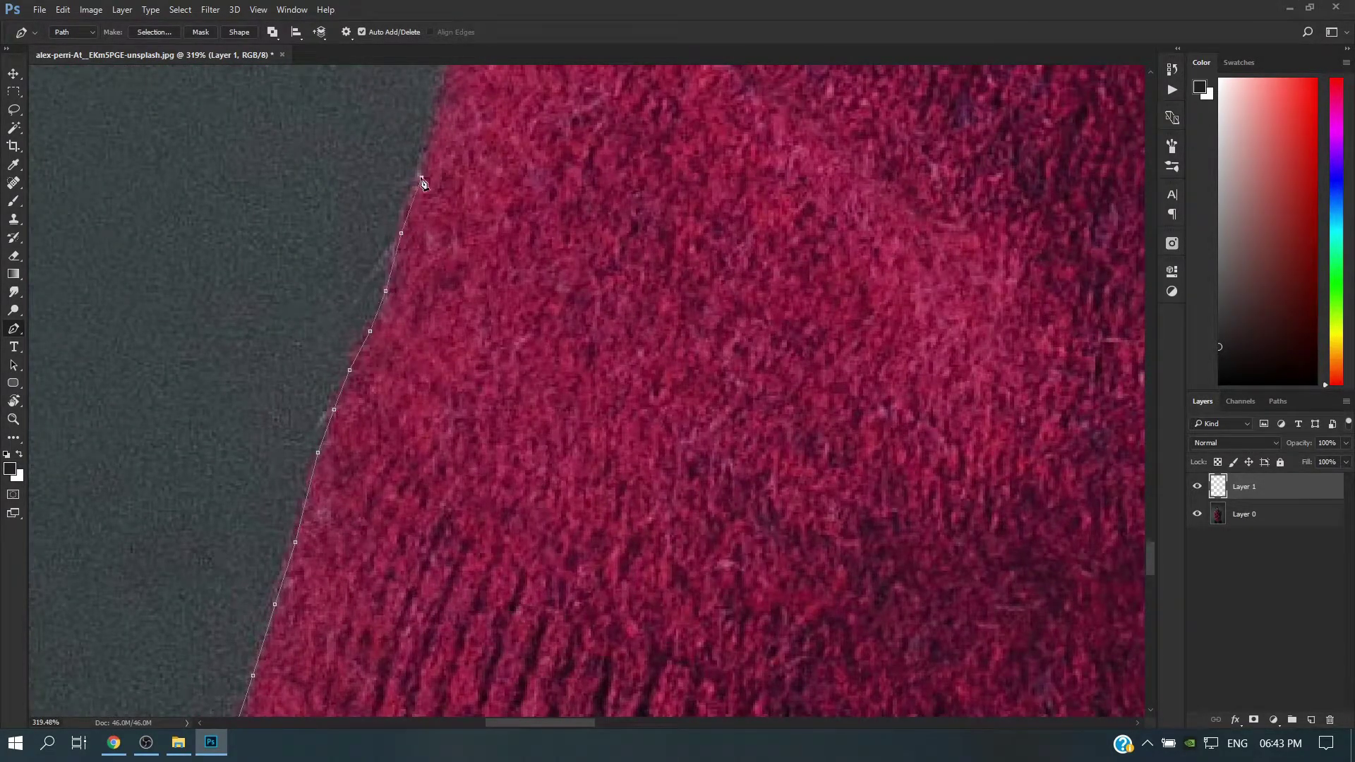
# Step: Continue up the side and around the sweater's bulge
pyautogui.moveTo(420, 183); pyautogui.dragTo(432, 547)
pyautogui.click(429, 540)
pyautogui.click(445, 490)
pyautogui.click(474, 410)
pyautogui.click(501, 352)
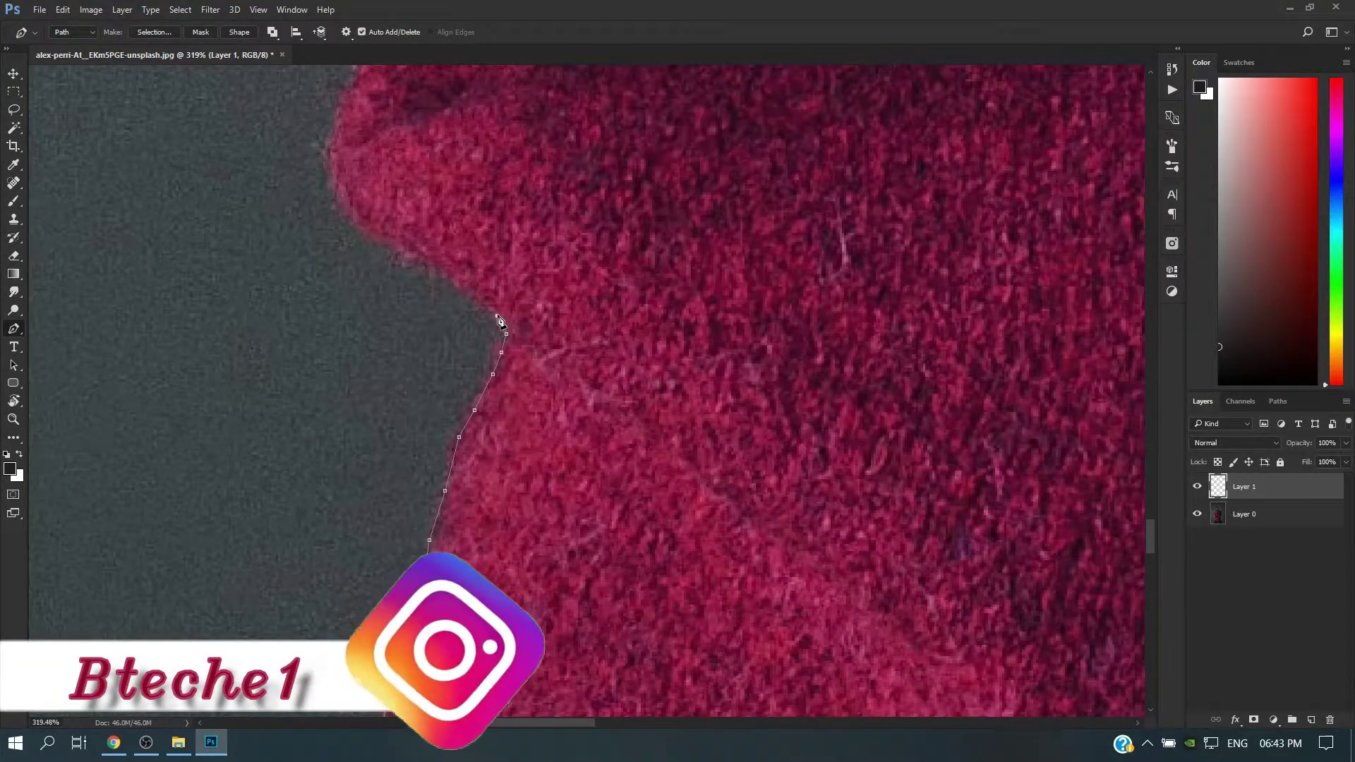
pyautogui.click(497, 315)
pyautogui.click(438, 278)
pyautogui.click(399, 261)
pyautogui.click(353, 206)
pyautogui.click(356, 156)
# Step: Trace the notch at the sweater fold and the edge beyond it
pyautogui.moveTo(375, 112); pyautogui.dragTo(375, 430)
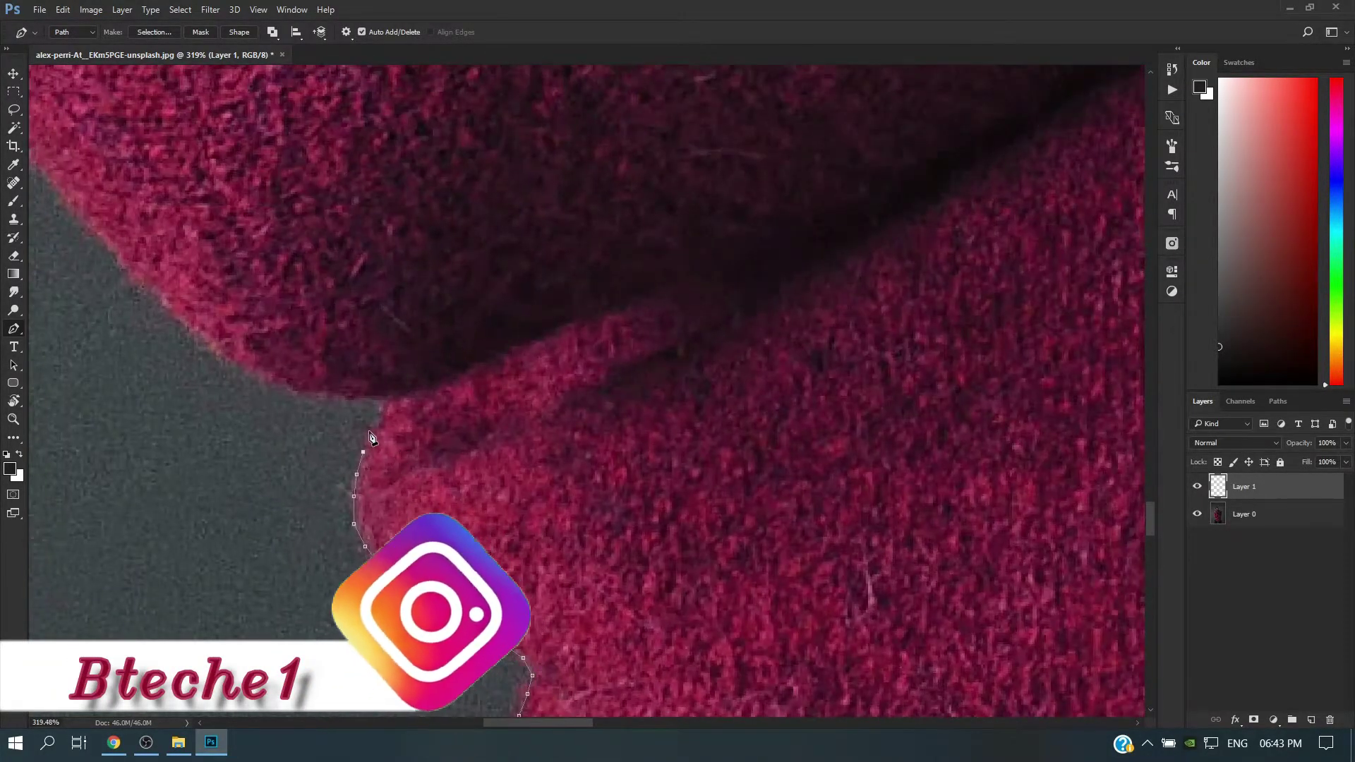
pyautogui.click(370, 431)
pyautogui.click(376, 420)
pyautogui.click(345, 398)
pyautogui.click(304, 389)
pyautogui.click(266, 378)
pyautogui.click(221, 349)
pyautogui.click(187, 327)
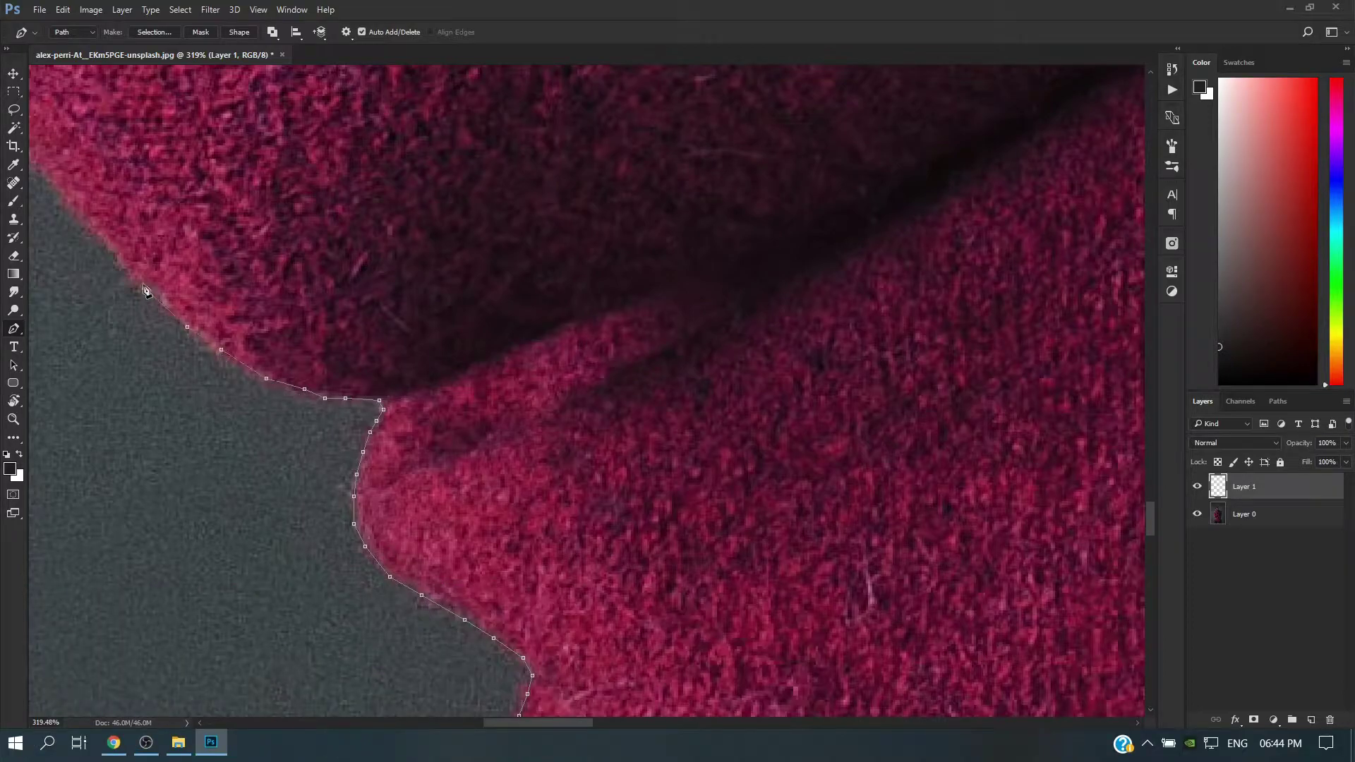
pyautogui.moveTo(83, 155); pyautogui.dragTo(487, 509)
pyautogui.moveTo(343, 359); pyautogui.dragTo(339, 342)
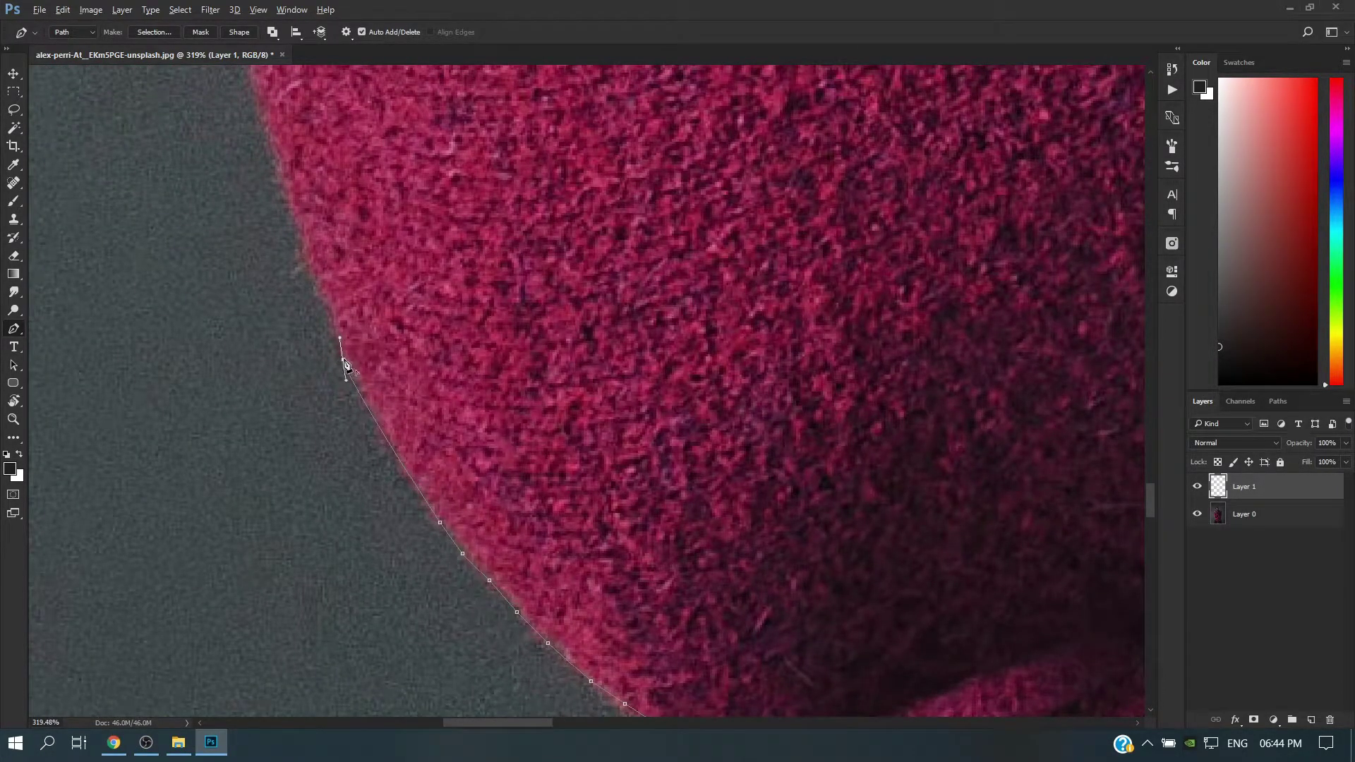
# Step: Follow the curved upper sweater edge higher up
pyautogui.moveTo(284, 175); pyautogui.dragTo(465, 355)
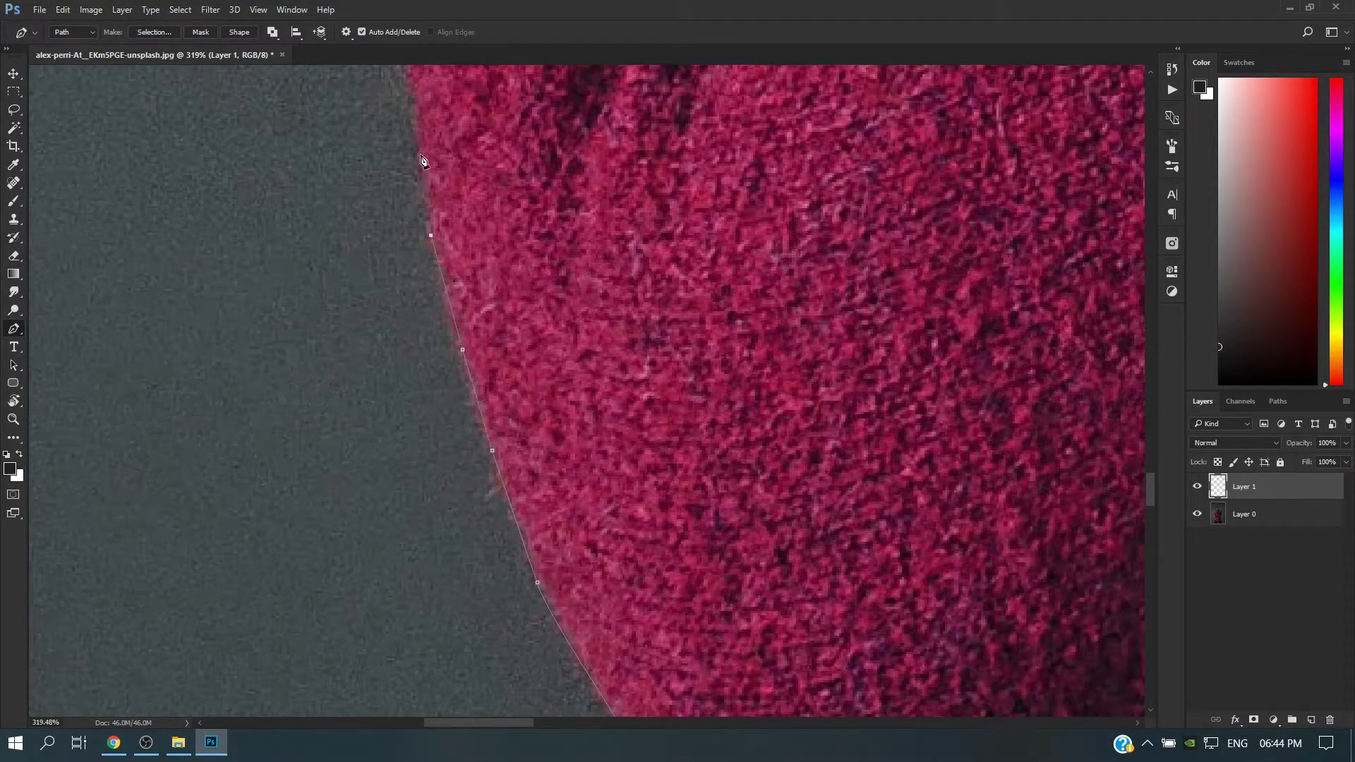
pyautogui.moveTo(424, 162); pyautogui.dragTo(484, 502)
pyautogui.click(449, 347)
pyautogui.click(446, 277)
pyautogui.click(445, 218)
pyautogui.click(447, 178)
pyautogui.moveTo(469, 103); pyautogui.dragTo(464, 547)
pyautogui.click(480, 432)
pyautogui.click(507, 310)
pyautogui.click(516, 254)
pyautogui.click(517, 222)
pyautogui.click(523, 153)
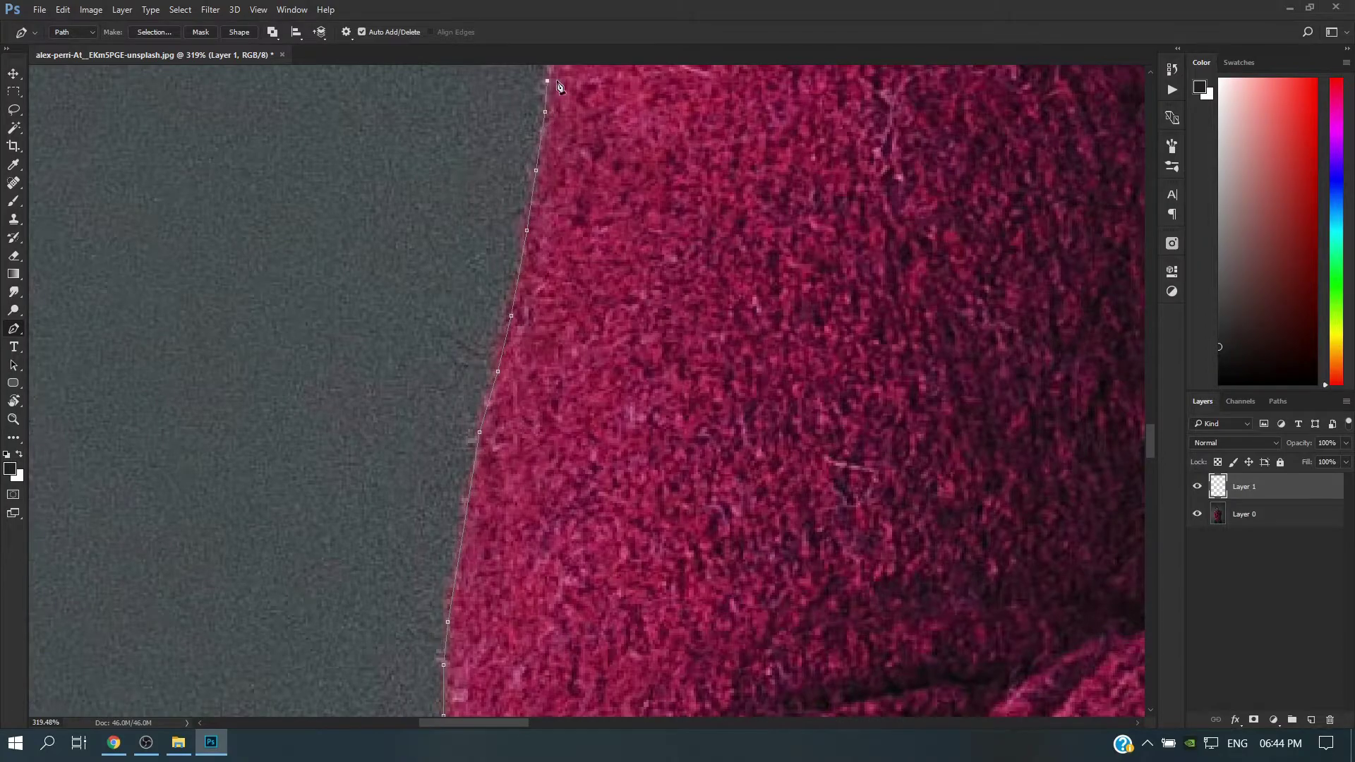
# Step: Bring the path up near the hand, toward the fingers
pyautogui.moveTo(524, 158); pyautogui.dragTo(544, 420)
pyautogui.moveTo(504, 154); pyautogui.dragTo(509, 503)
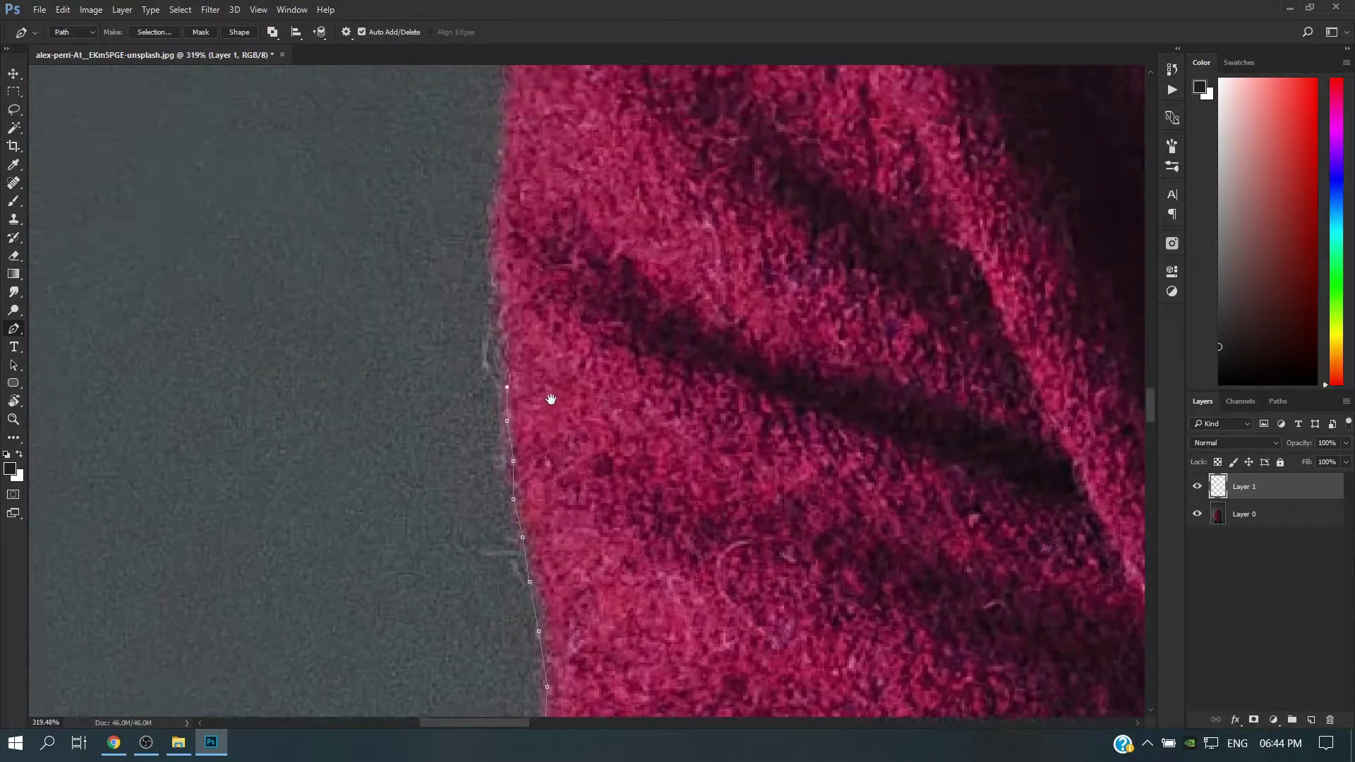
pyautogui.click(507, 401)
pyautogui.moveTo(525, 92); pyautogui.dragTo(535, 598)
pyautogui.click(534, 594)
pyautogui.click(545, 566)
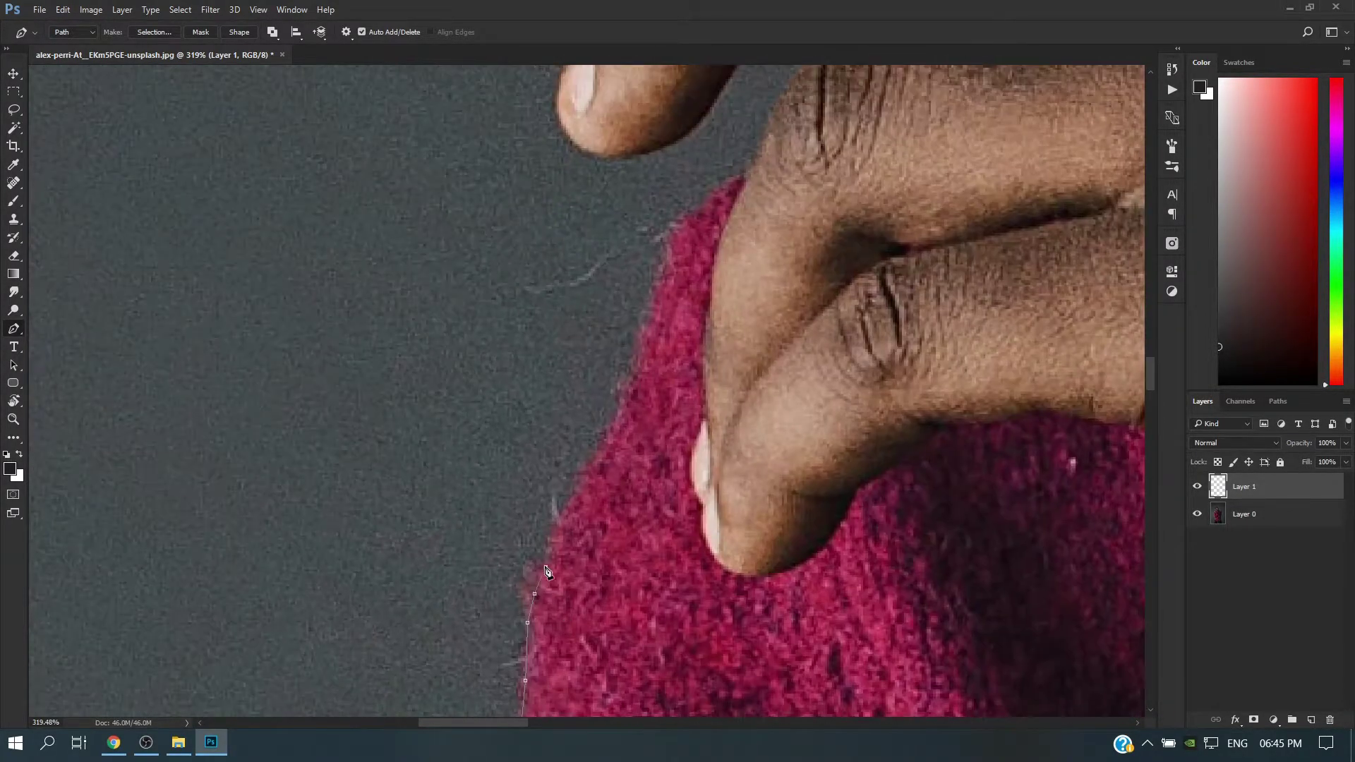
pyautogui.click(552, 530)
pyautogui.click(568, 501)
pyautogui.click(586, 466)
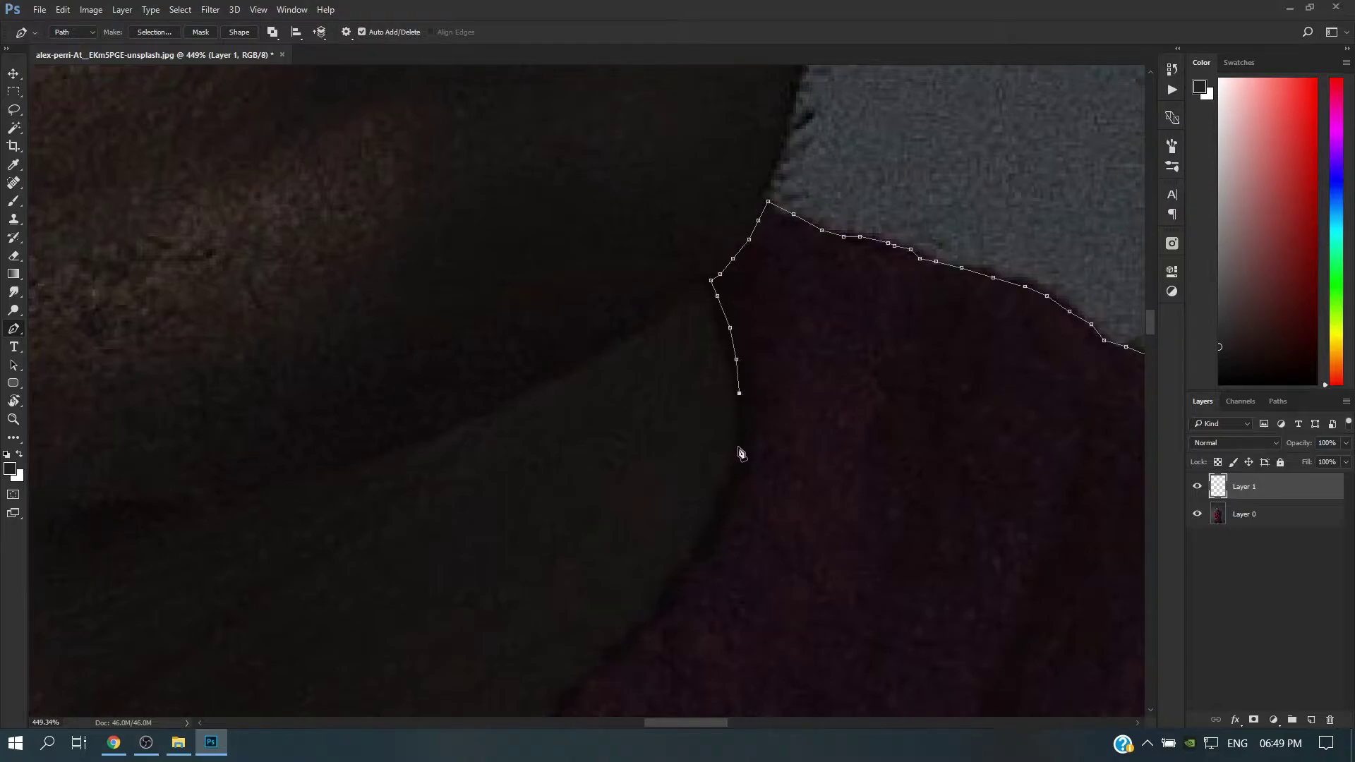
# Step: Trace the collar where it meets the neck, down-left below it
pyautogui.click(721, 521)
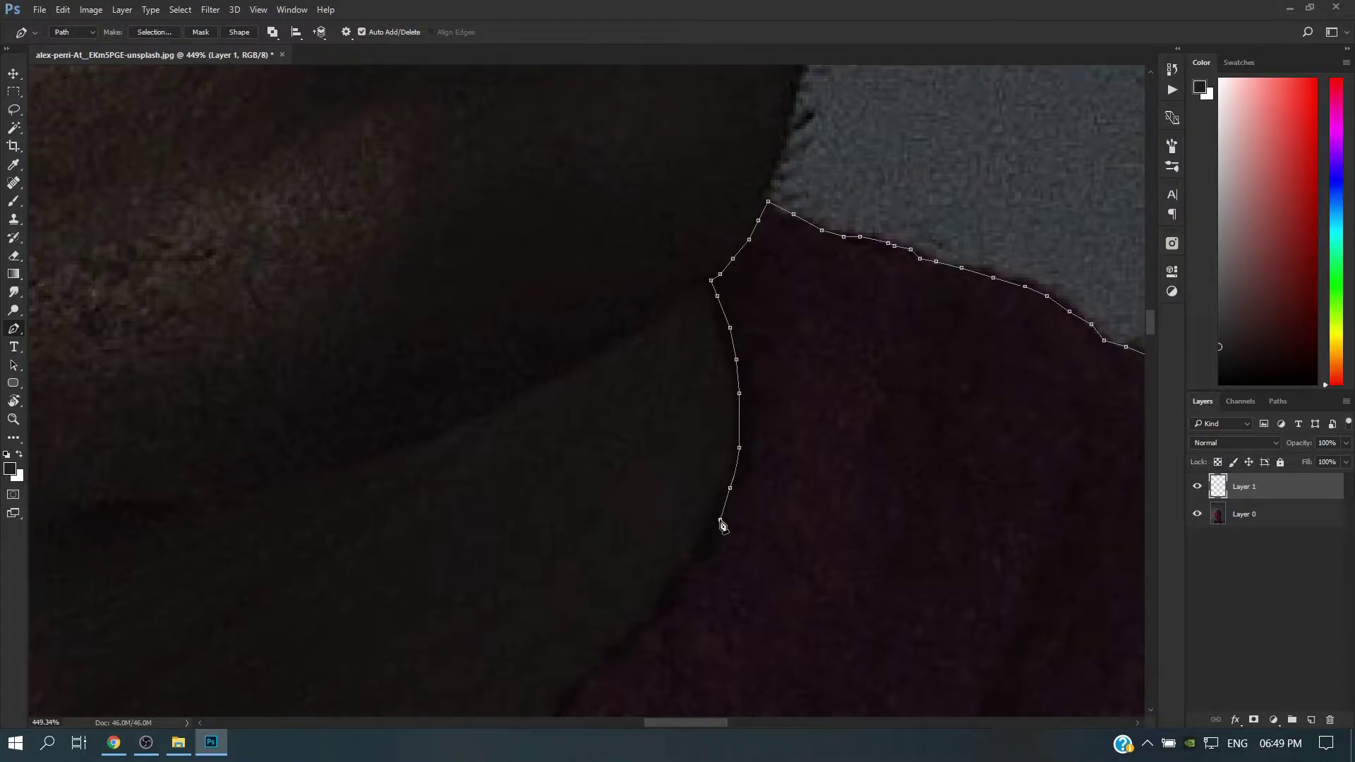
pyautogui.scroll(-3, 657, 628)
pyautogui.click(650, 632)
pyautogui.click(604, 676)
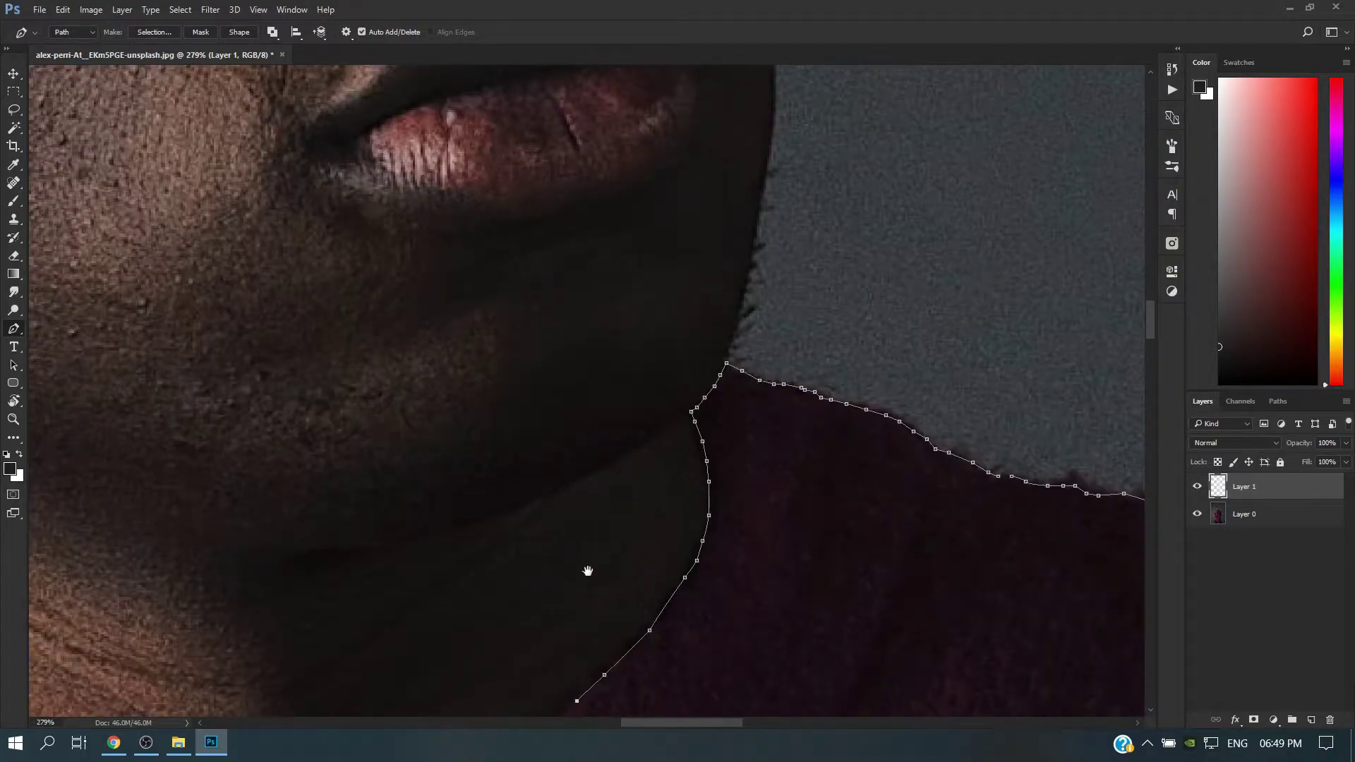
pyautogui.click(577, 701)
pyautogui.scroll(-3, 586, 568)
pyautogui.hscroll(-5, 587, 569)
pyautogui.click(805, 579)
pyautogui.click(739, 615)
pyautogui.click(700, 633)
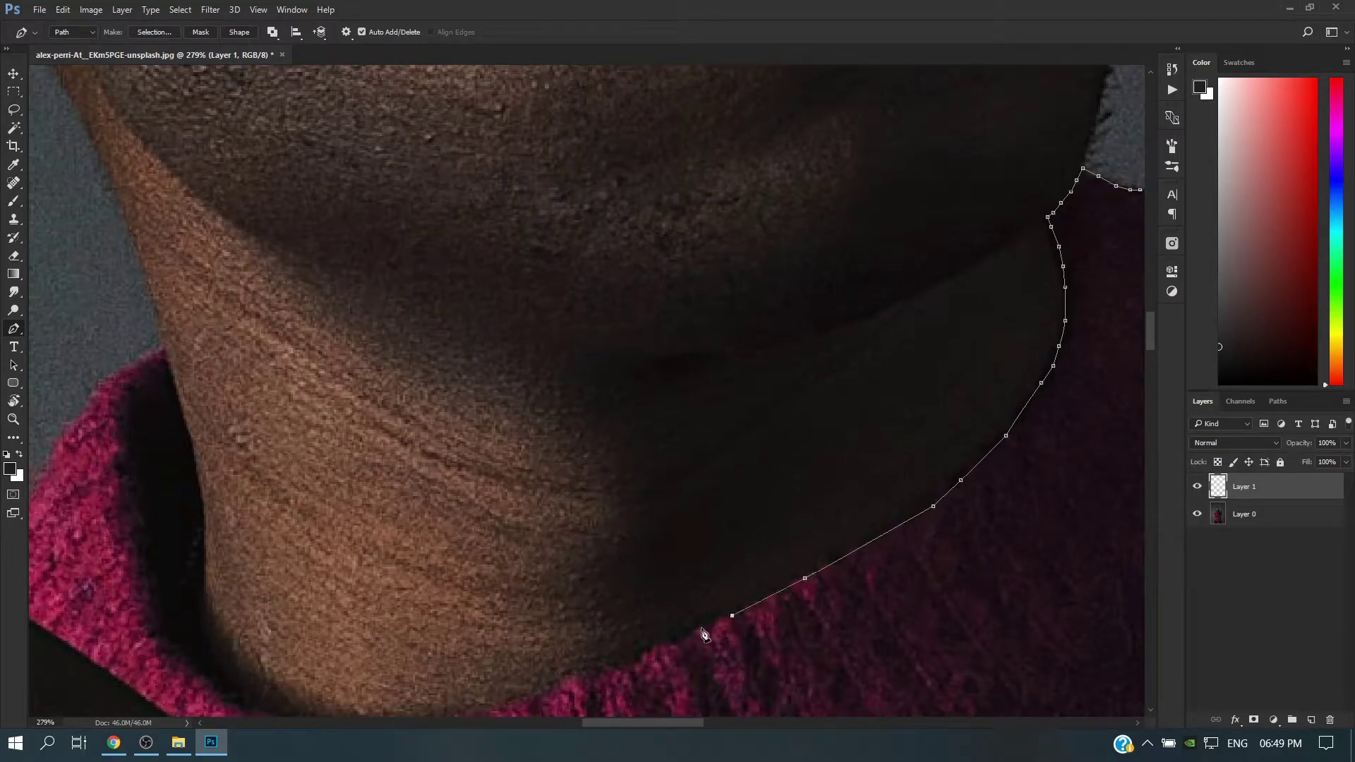
pyautogui.click(622, 667)
pyautogui.click(567, 685)
# Step: Curve the path round the collar's left side and down the shoulder edge
pyautogui.hscroll(-5, 663, 515)
pyautogui.click(680, 588)
pyautogui.moveTo(679, 588); pyautogui.dragTo(633, 591)
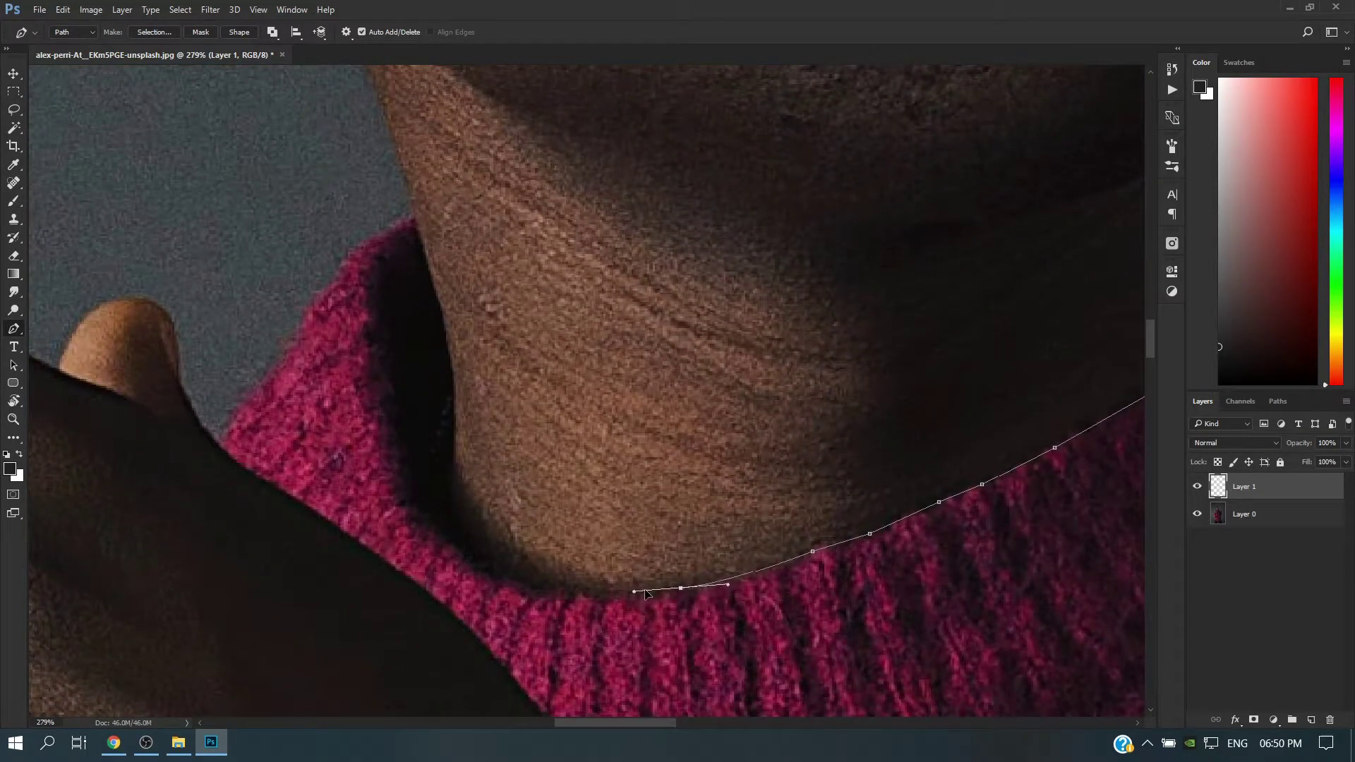
pyautogui.moveTo(531, 591); pyautogui.dragTo(479, 578)
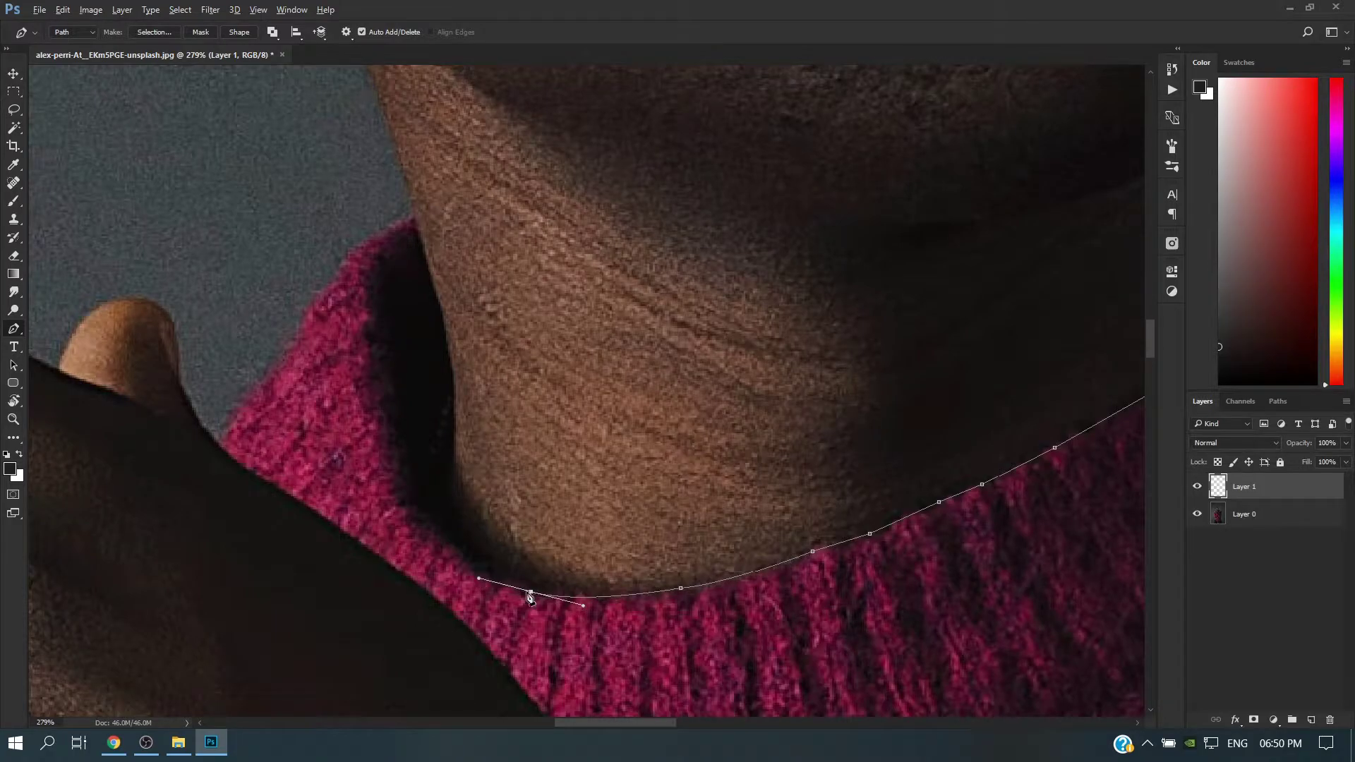
pyautogui.moveTo(405, 483); pyautogui.dragTo(387, 412)
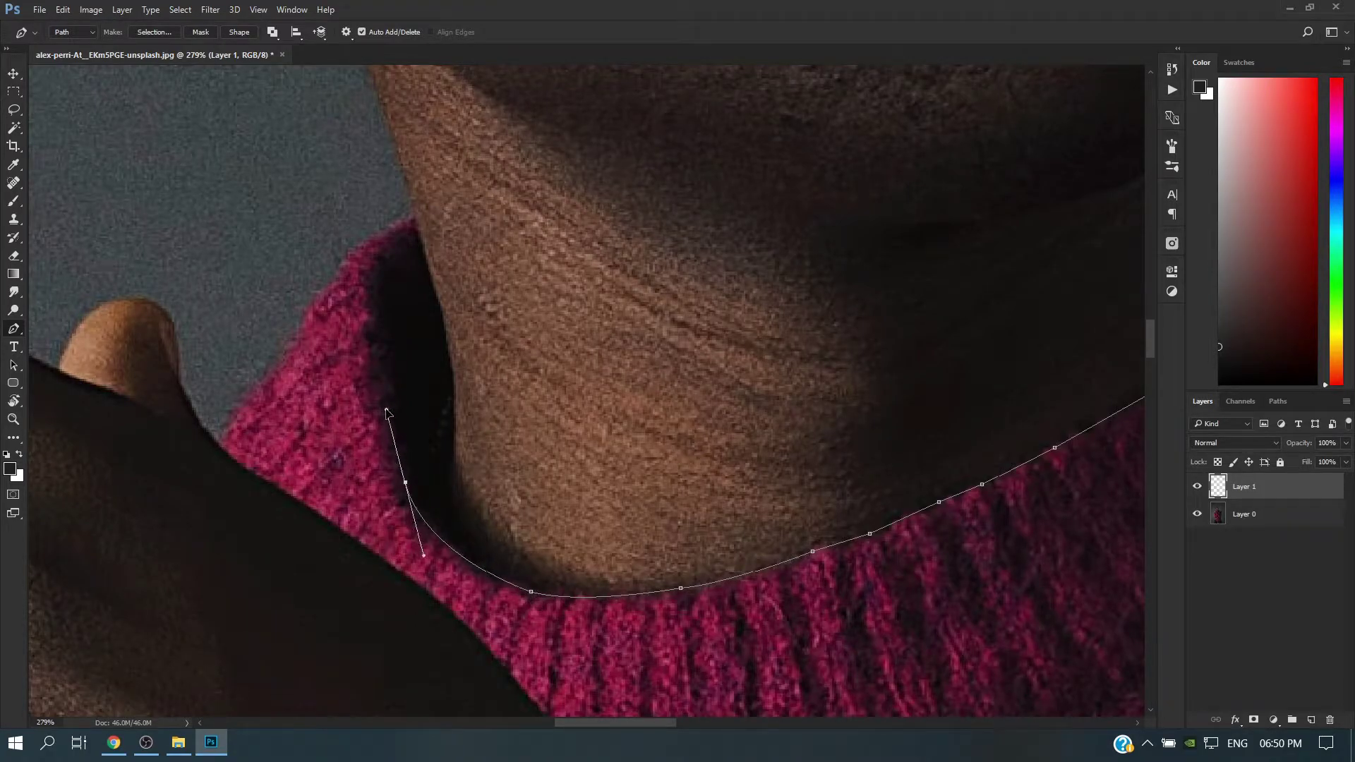
pyautogui.moveTo(375, 258)
pyautogui.mouseDown()
pyautogui.moveTo(392, 228)
pyautogui.moveTo(382, 211)
pyautogui.mouseUp()
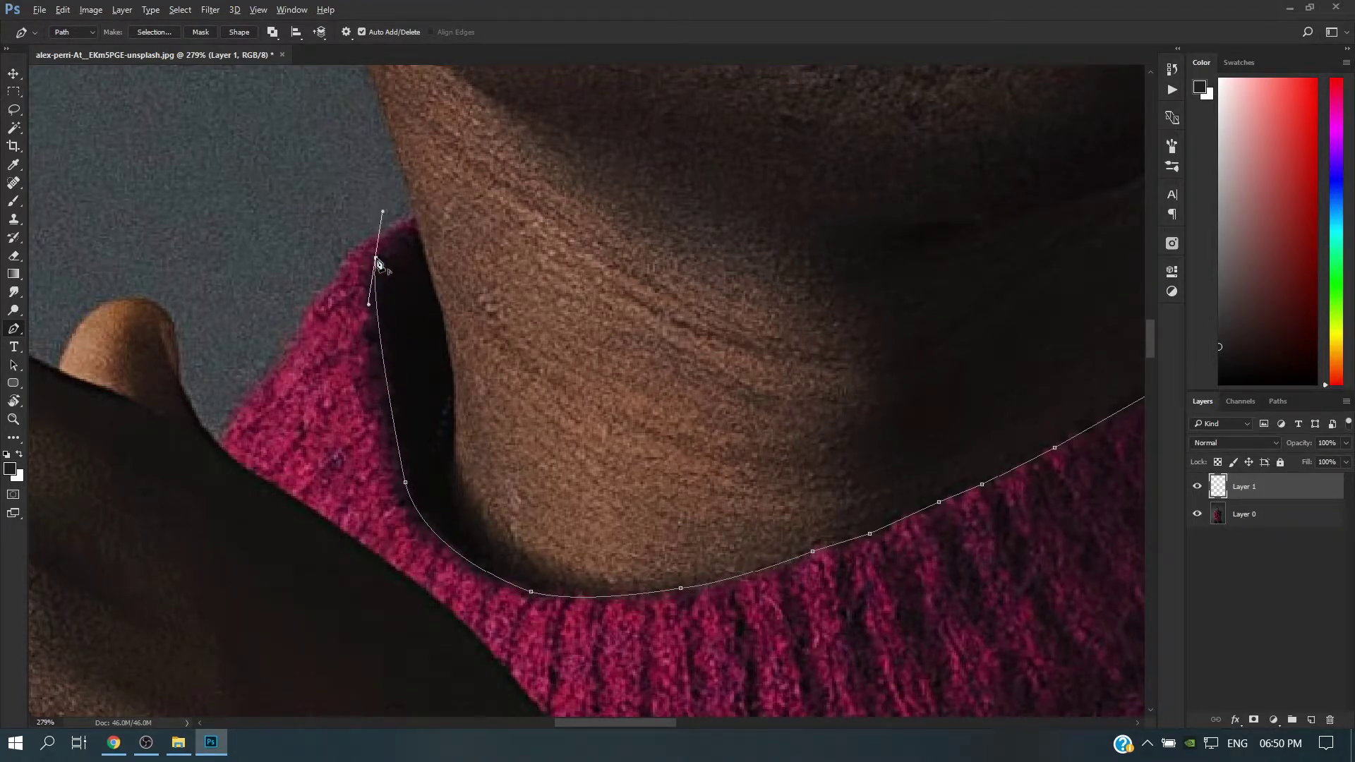
pyautogui.click(418, 224)
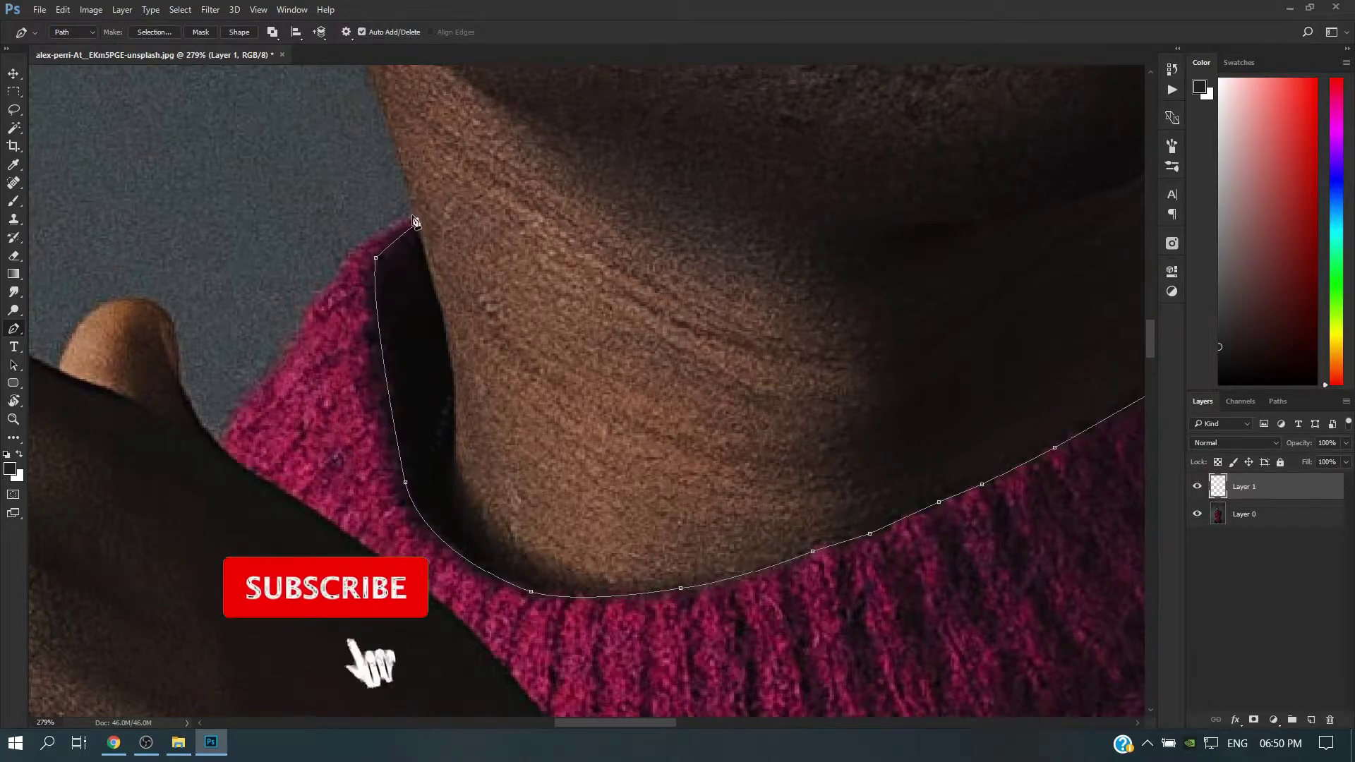
pyautogui.click(366, 242)
pyautogui.click(352, 252)
pyautogui.click(331, 284)
pyautogui.click(316, 301)
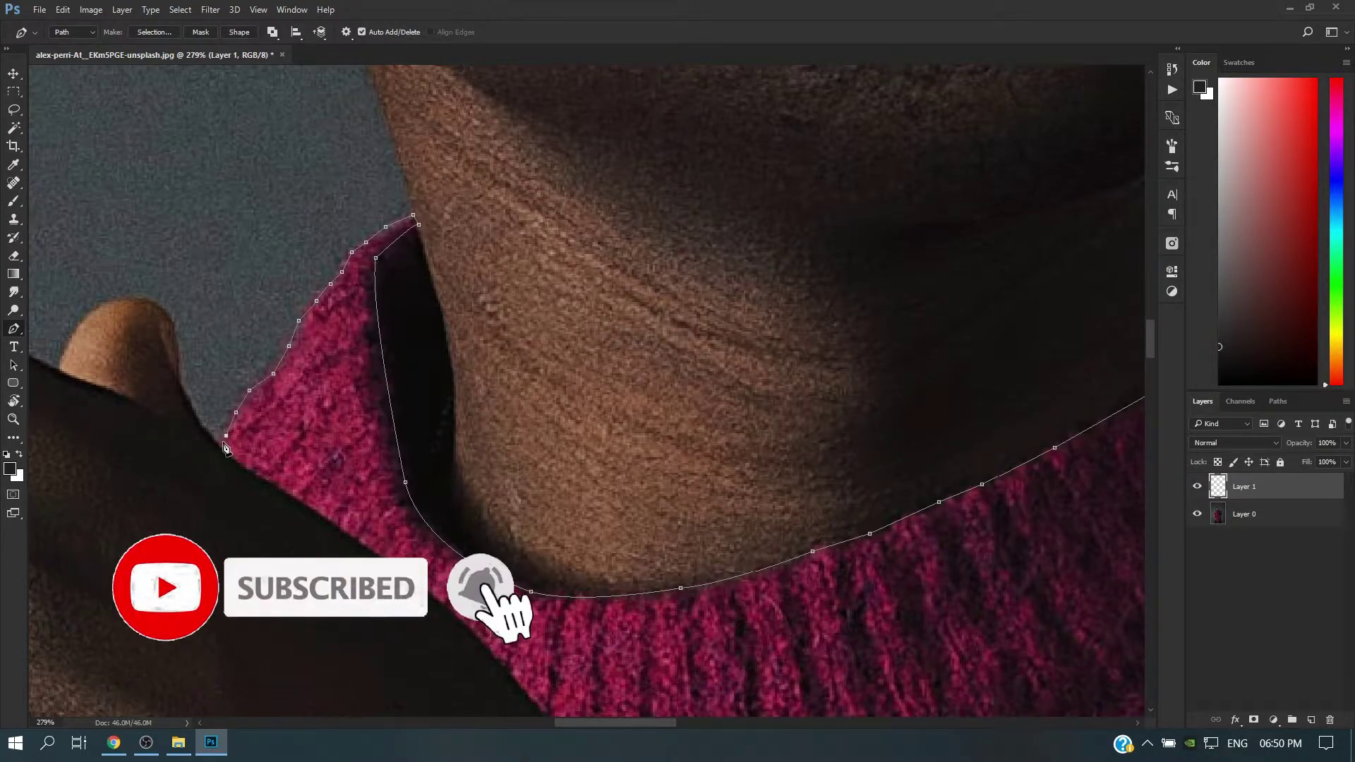
pyautogui.scroll(-5, 509, 367)
# Step: Set the brush size to 12 px
pyautogui.click(34, 557)
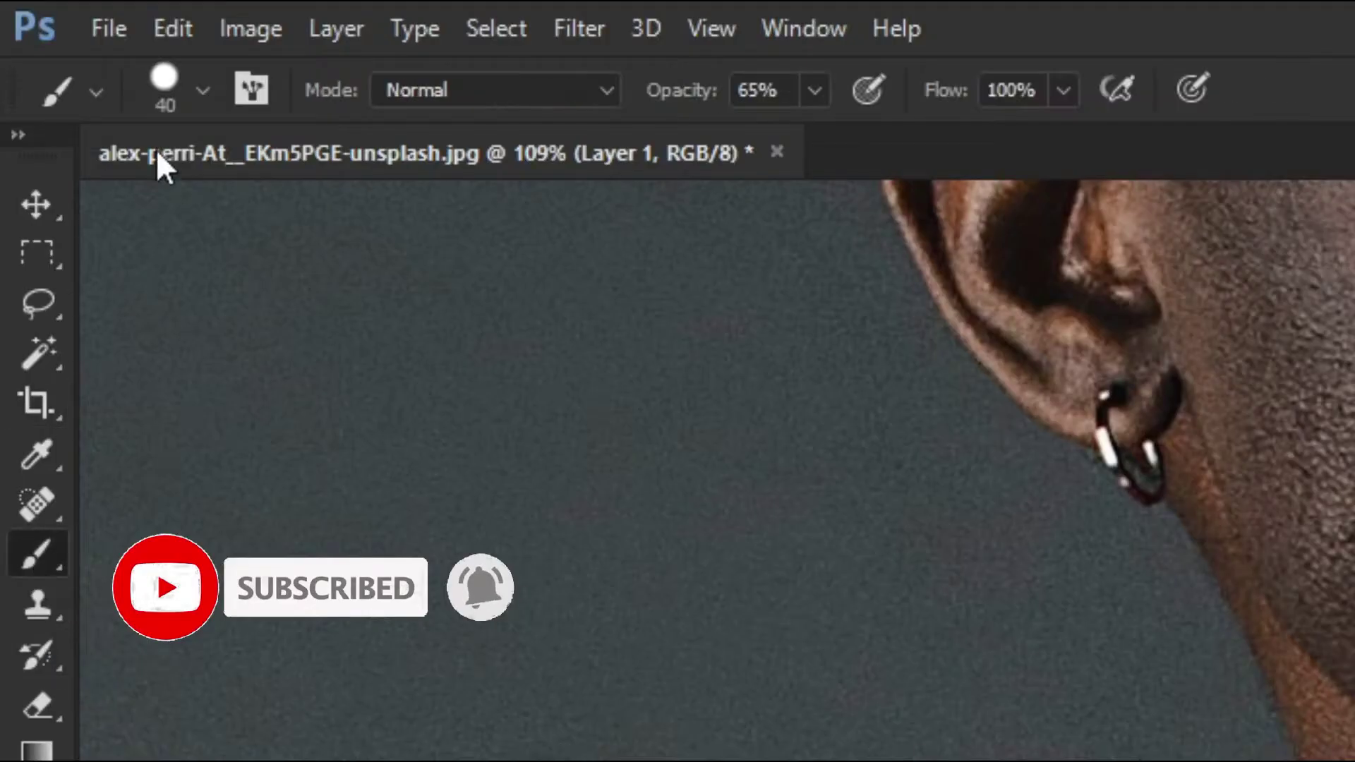
pyautogui.click(198, 91)
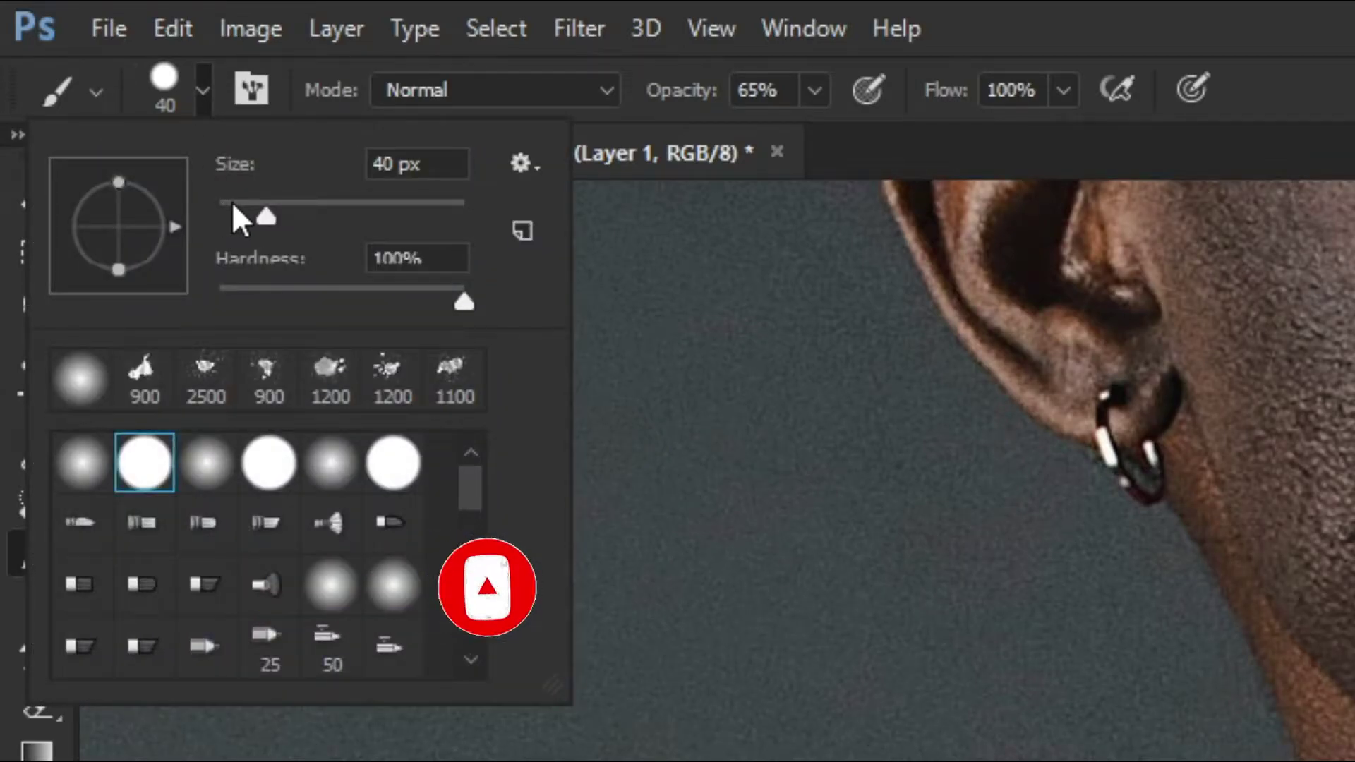
pyautogui.click(231, 203)
pyautogui.click(202, 93)
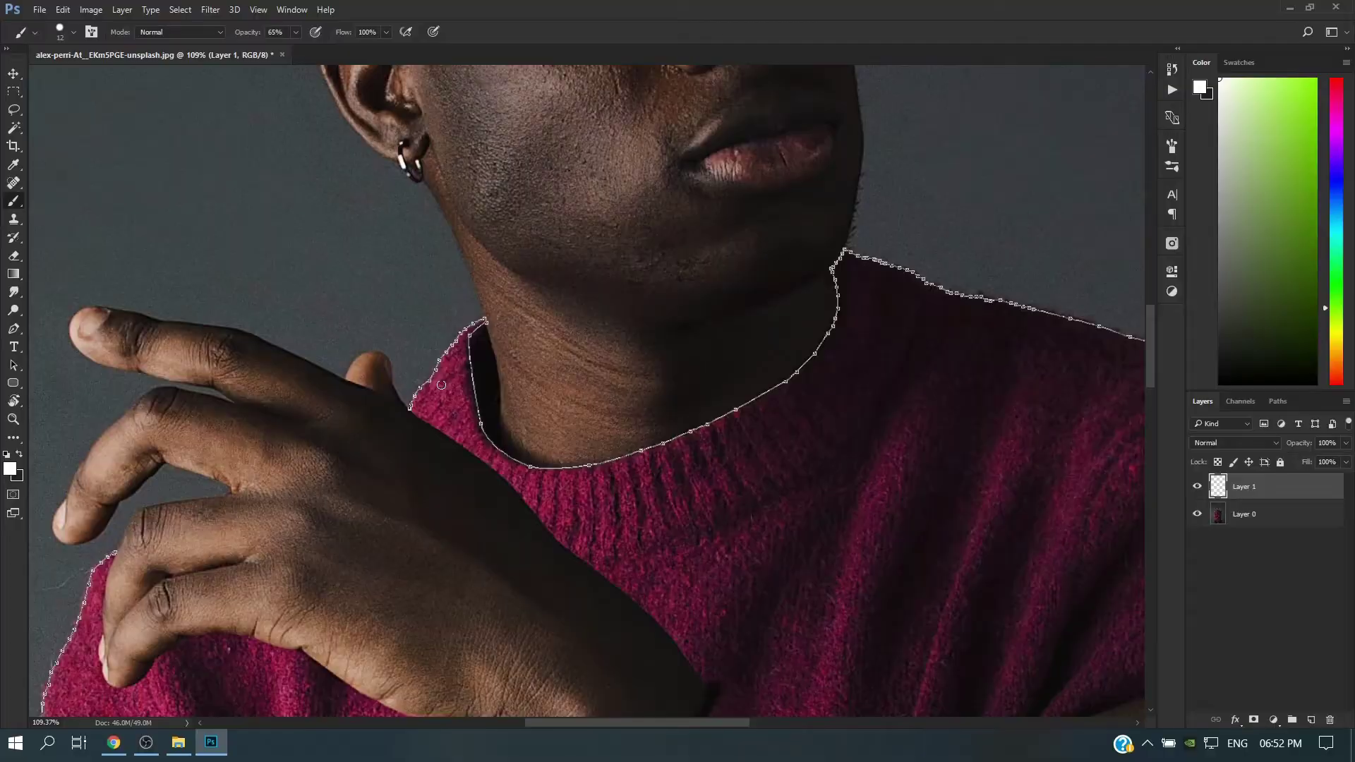
pyautogui.rightClick(441, 385)
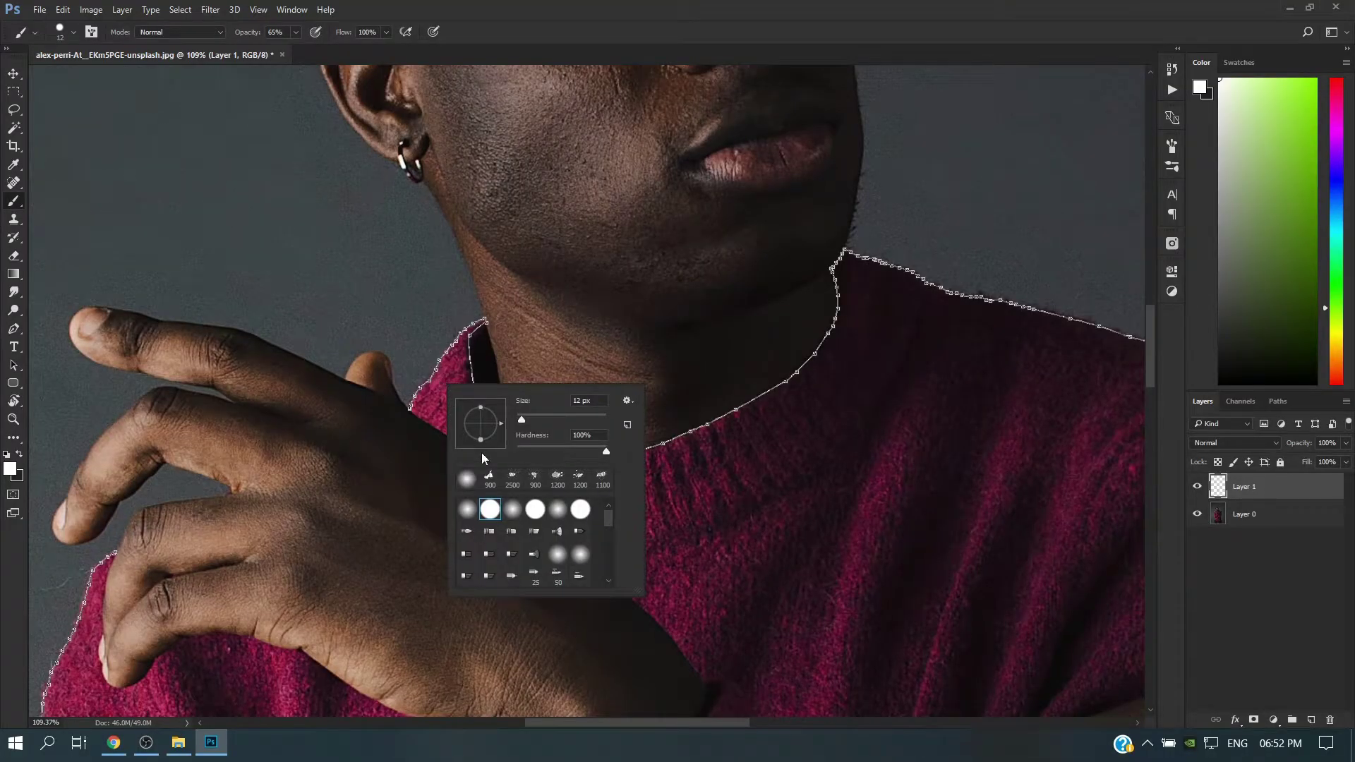
# Step: Stroke the sweater path with the white brush via Stroke Path
pyautogui.click(13, 329)
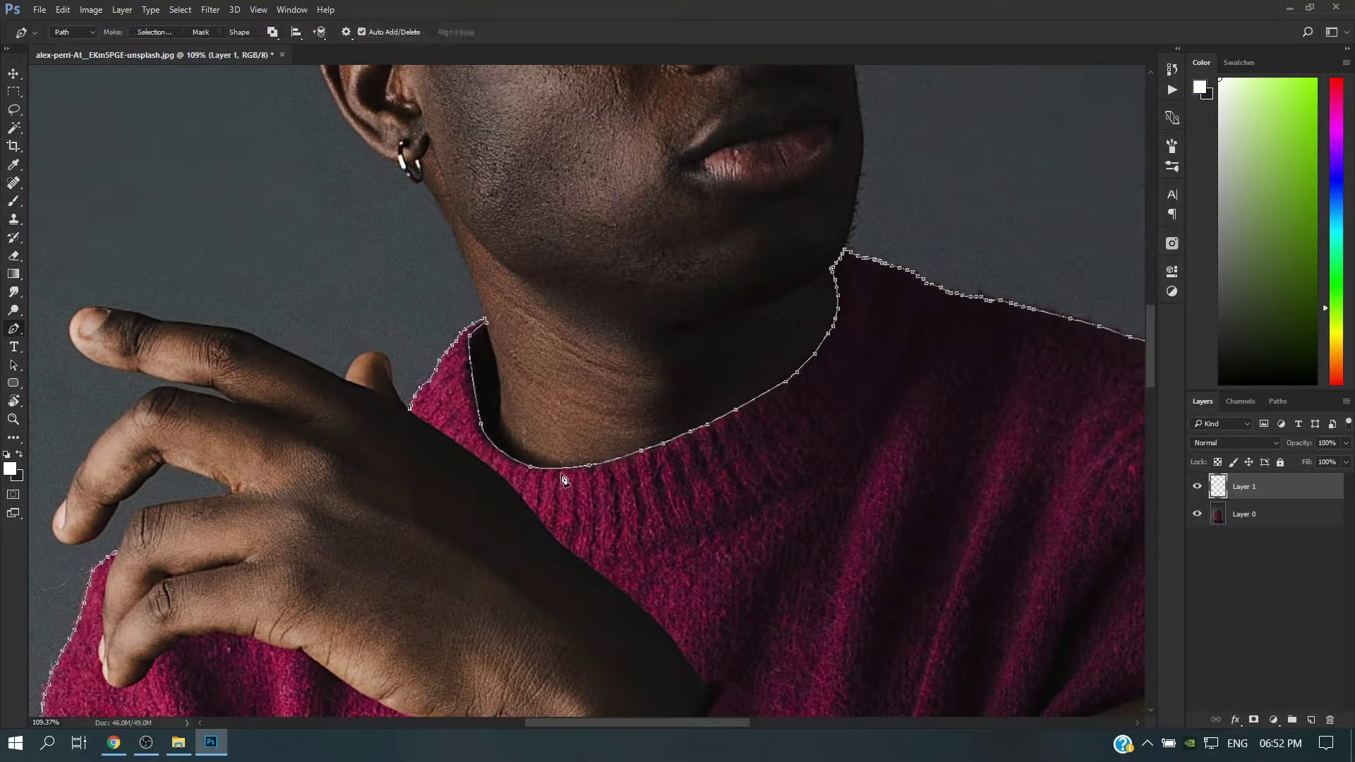
pyautogui.rightClick(449, 395)
pyautogui.click(508, 125)
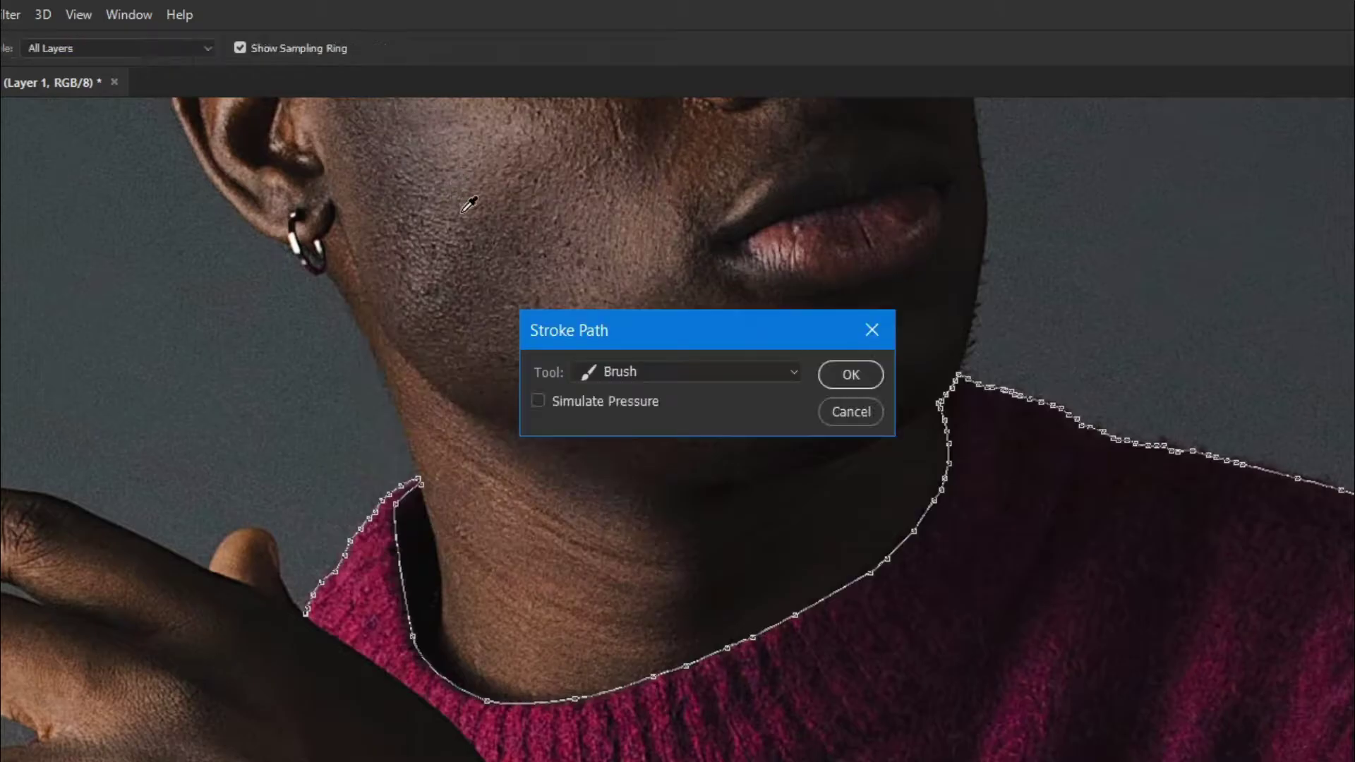
pyautogui.click(768, 250)
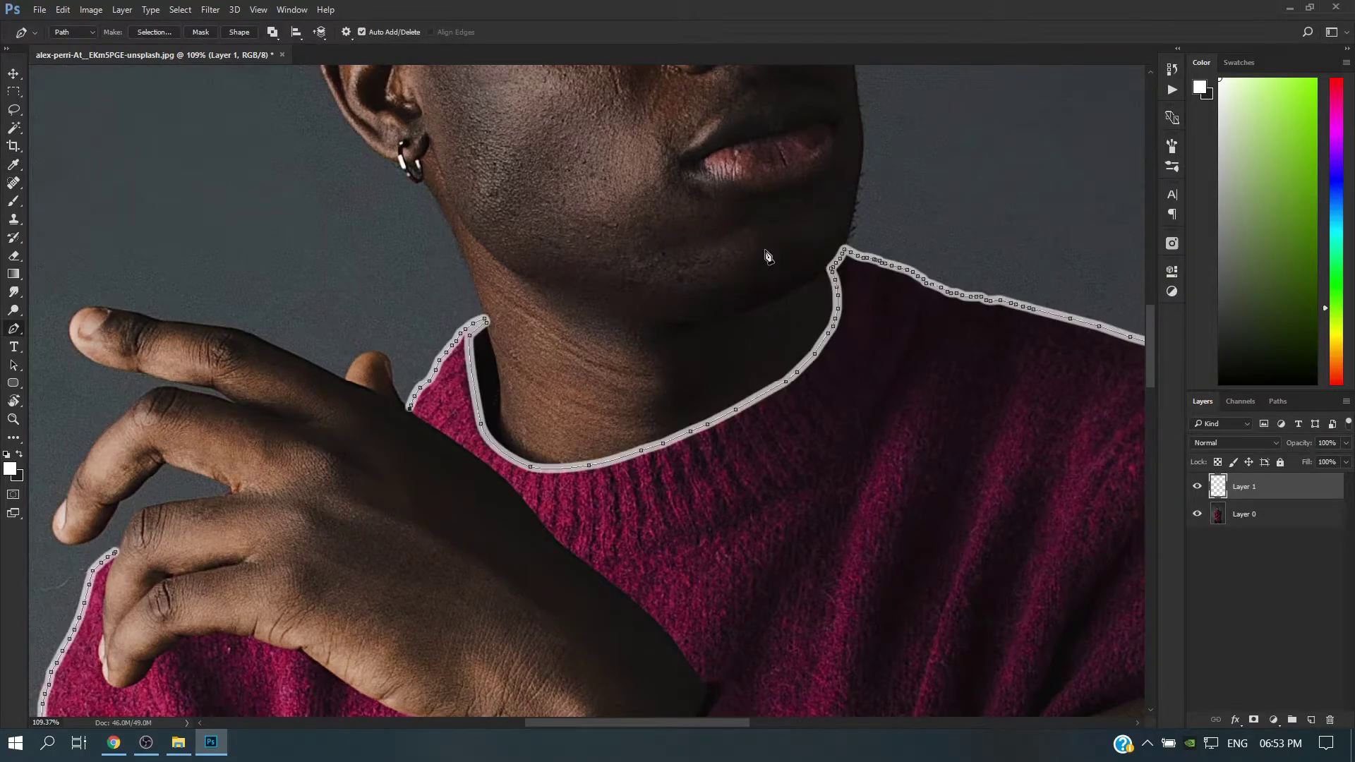
pyautogui.scroll(-1, 767, 256)
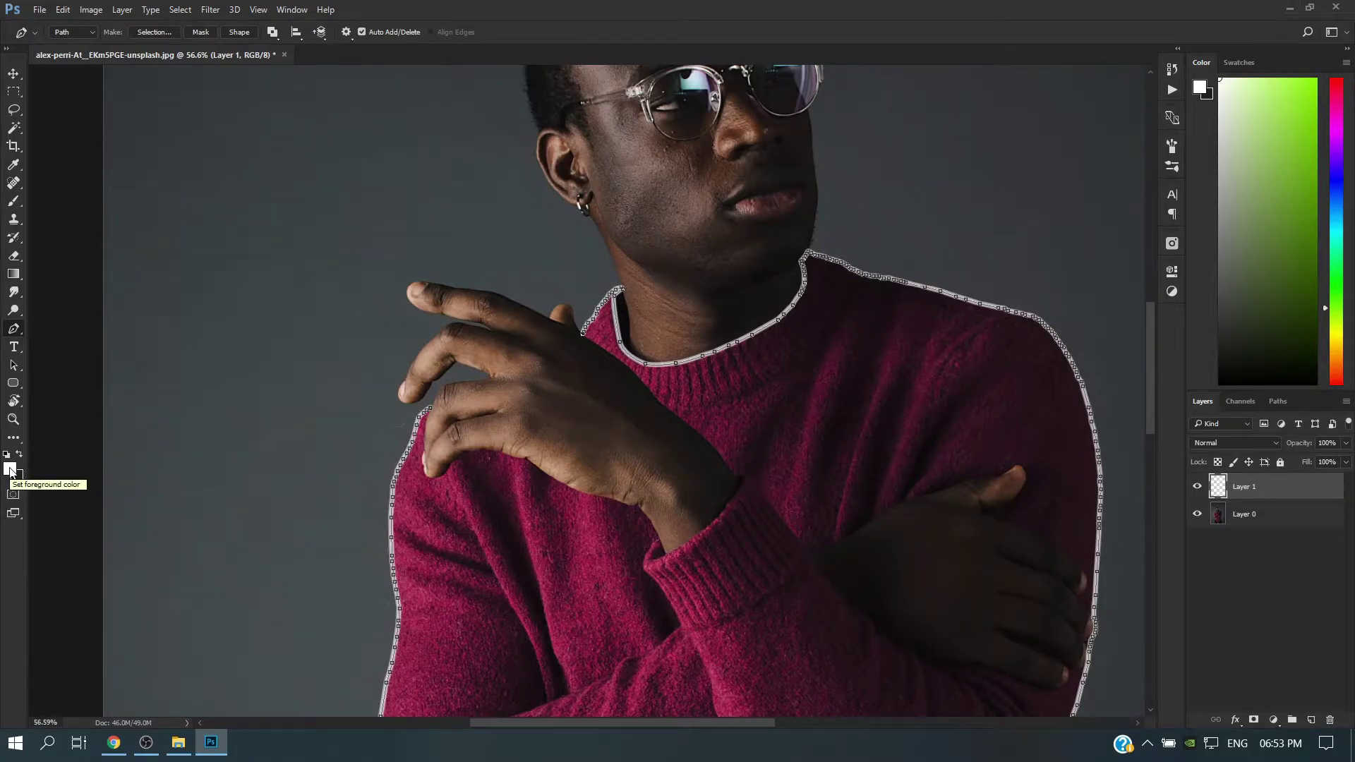
# Step: Stroke the path again with a thicker brush, then bring up the path menu to delete it
pyautogui.click(14, 201)
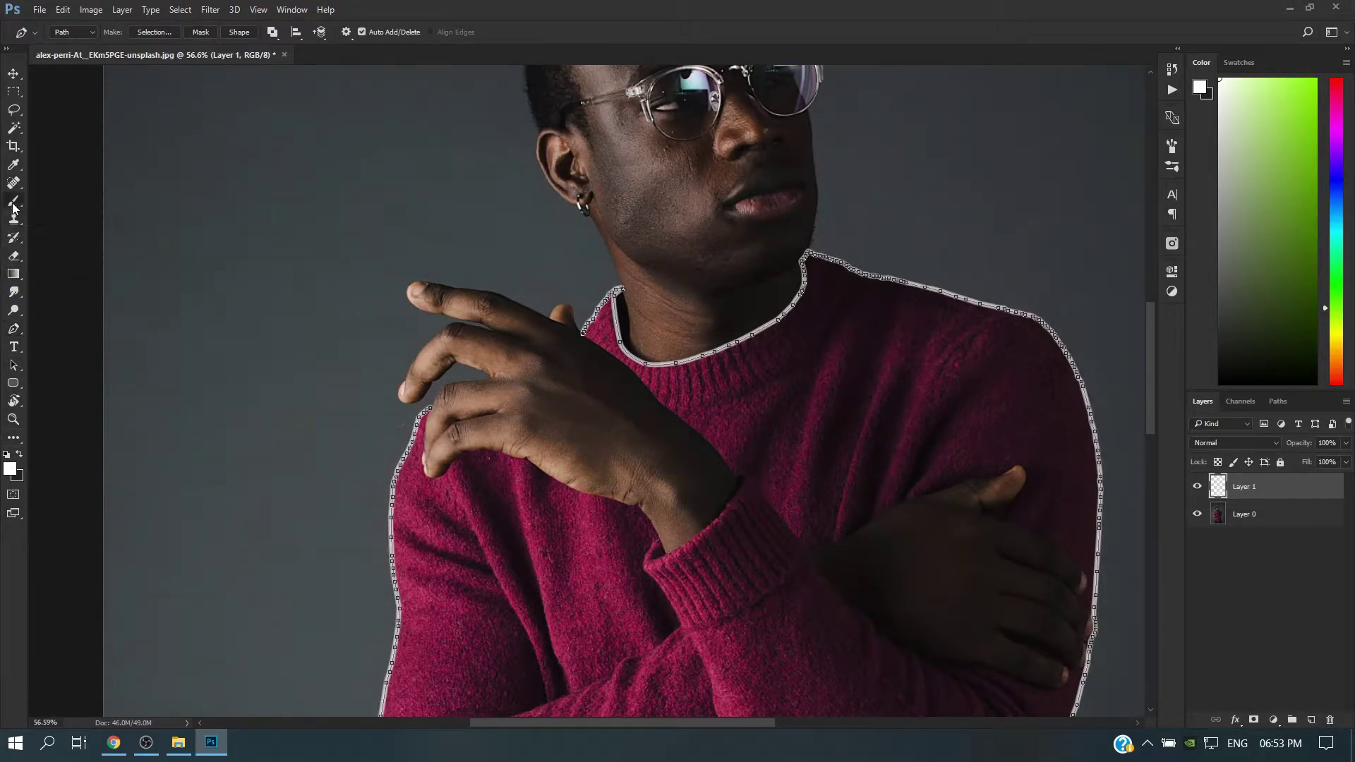
pyautogui.click(14, 328)
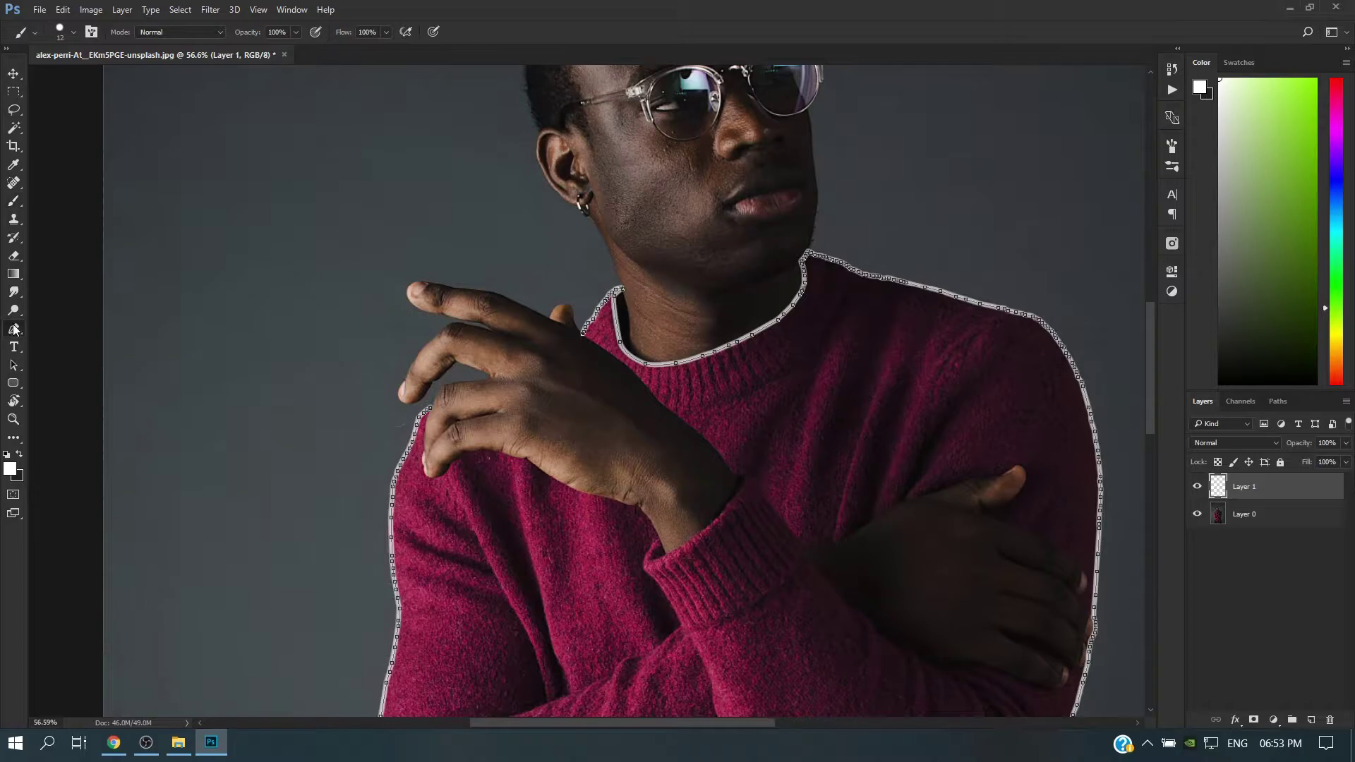
pyautogui.rightClick(602, 337)
pyautogui.click(635, 452)
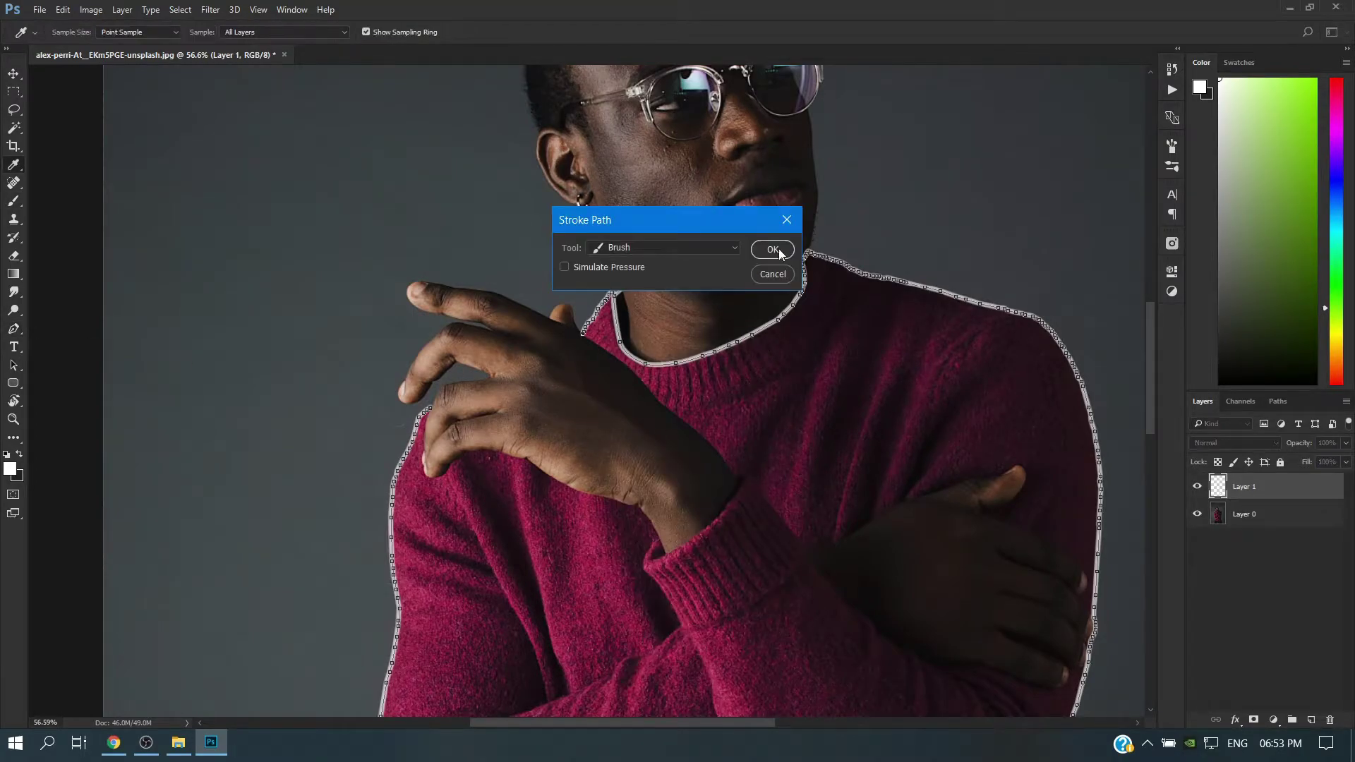
pyautogui.click(772, 250)
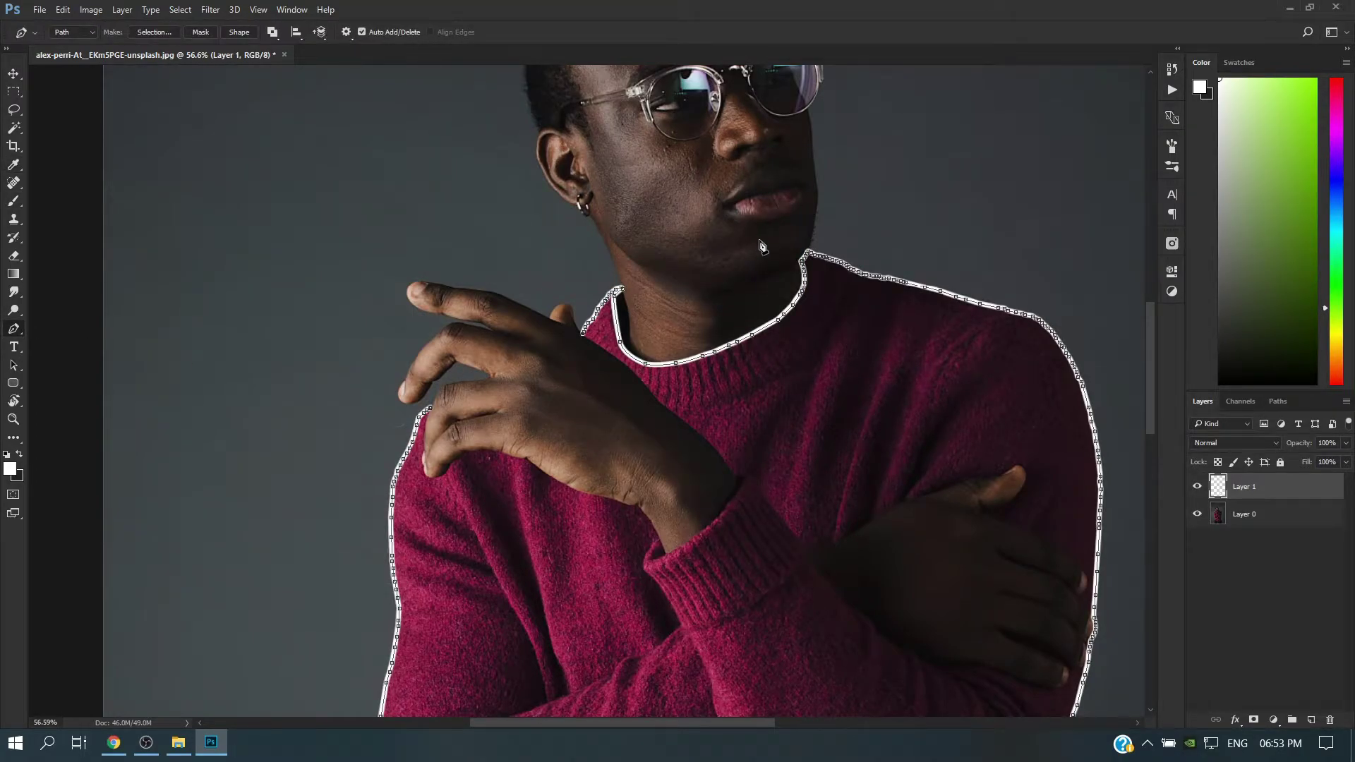
pyautogui.rightClick(605, 334)
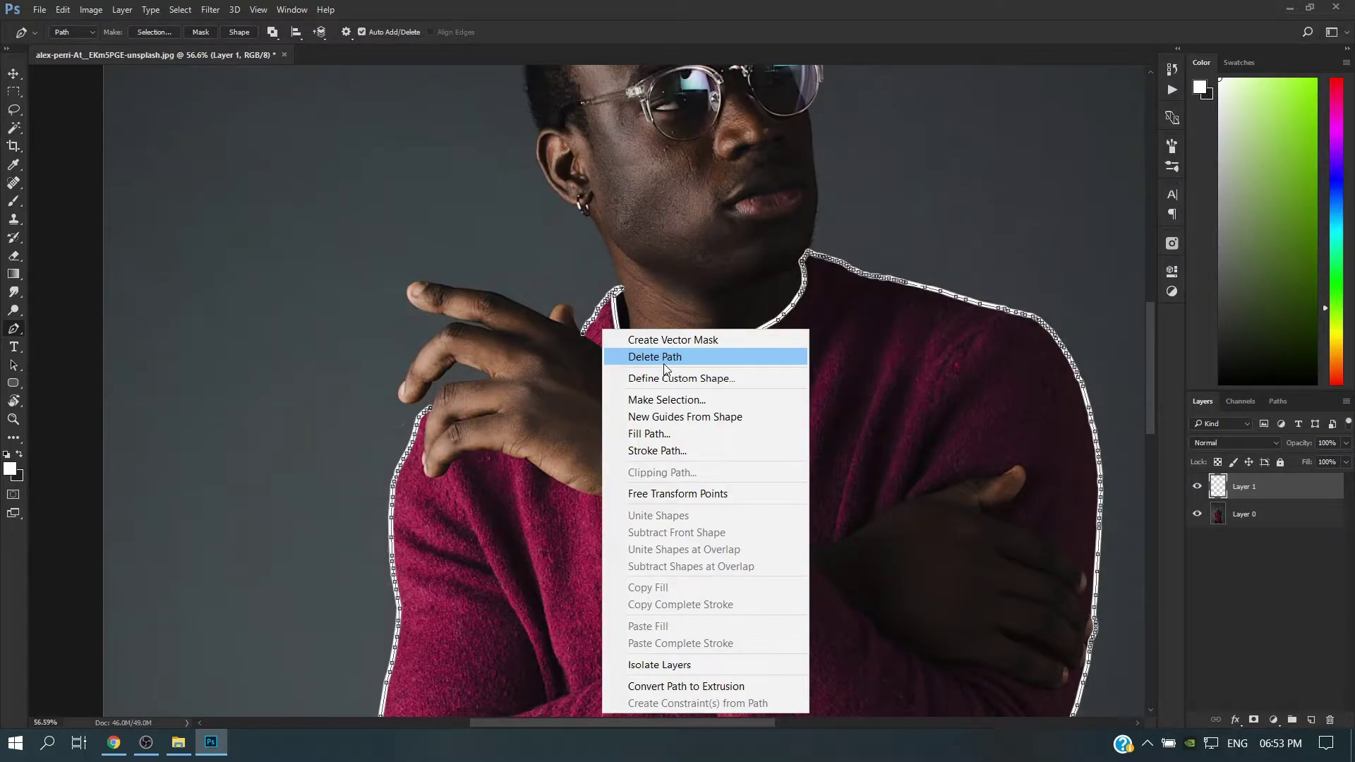
# Step: Delete the path, keeping the white stroke, and zoom out with the Brush active
pyautogui.click(663, 363)
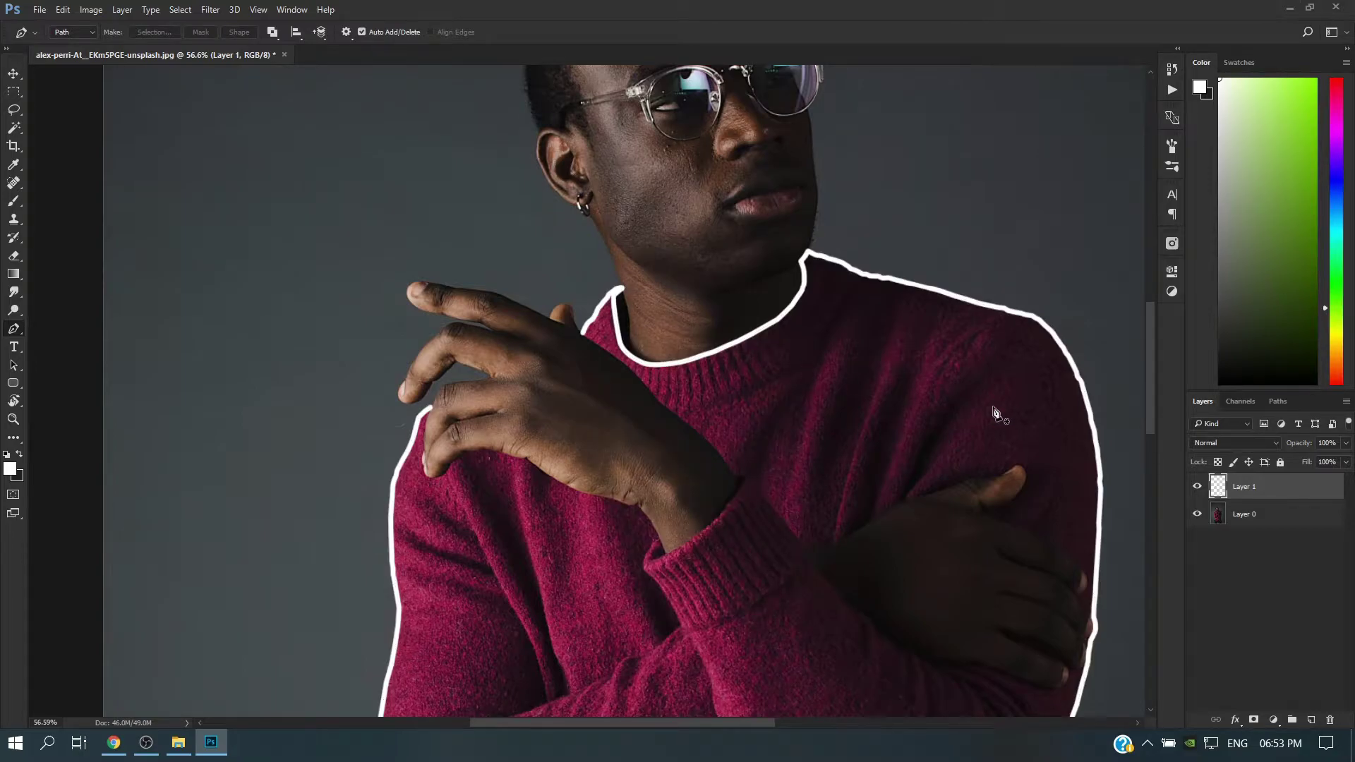
pyautogui.scroll(-3, 995, 413)
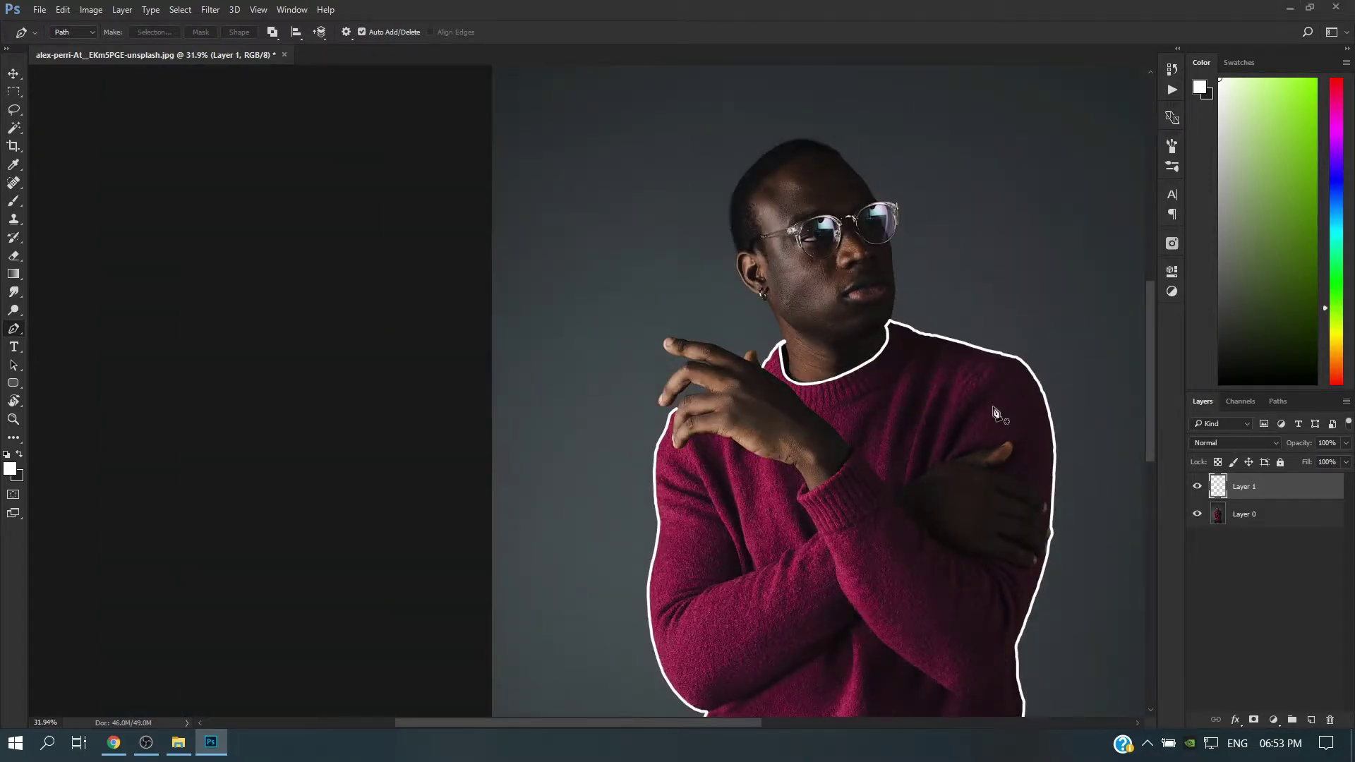
pyautogui.scroll(-3, 993, 406)
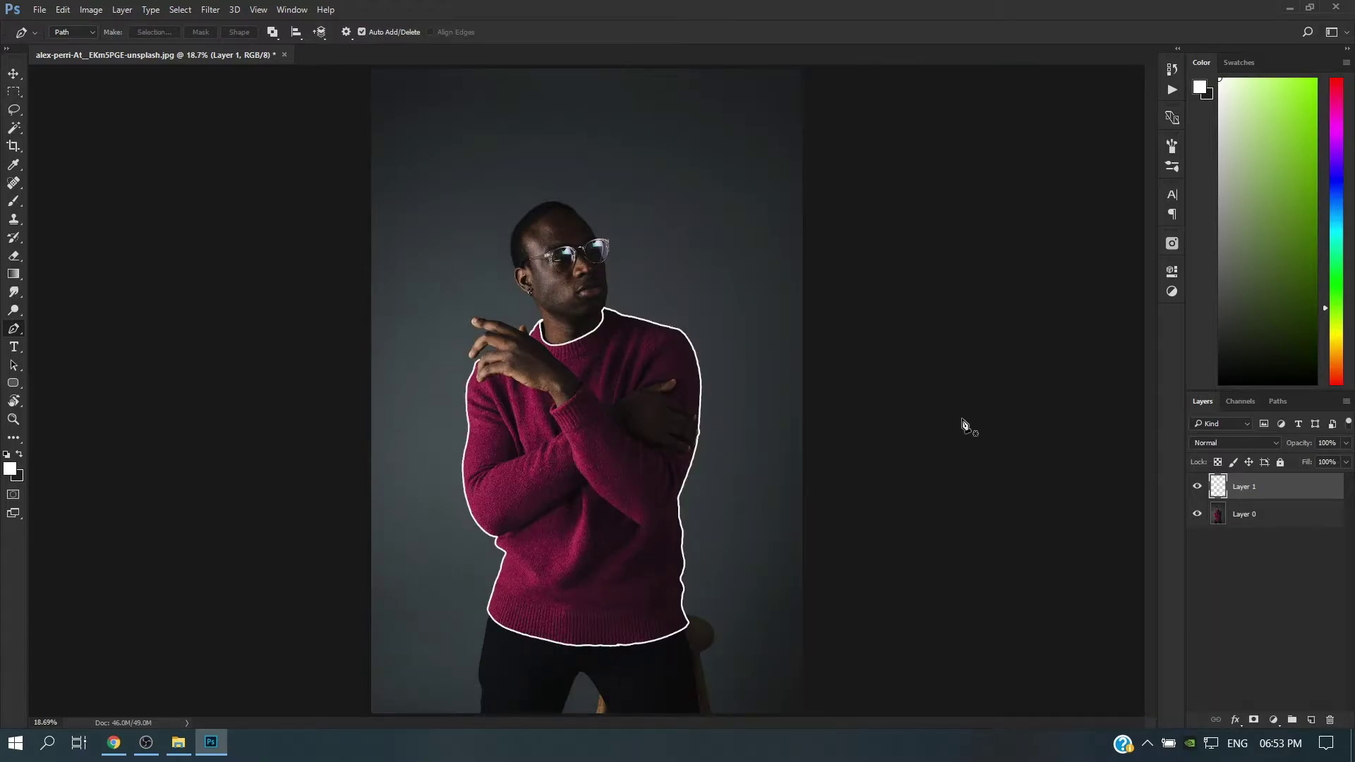
pyautogui.click(16, 206)
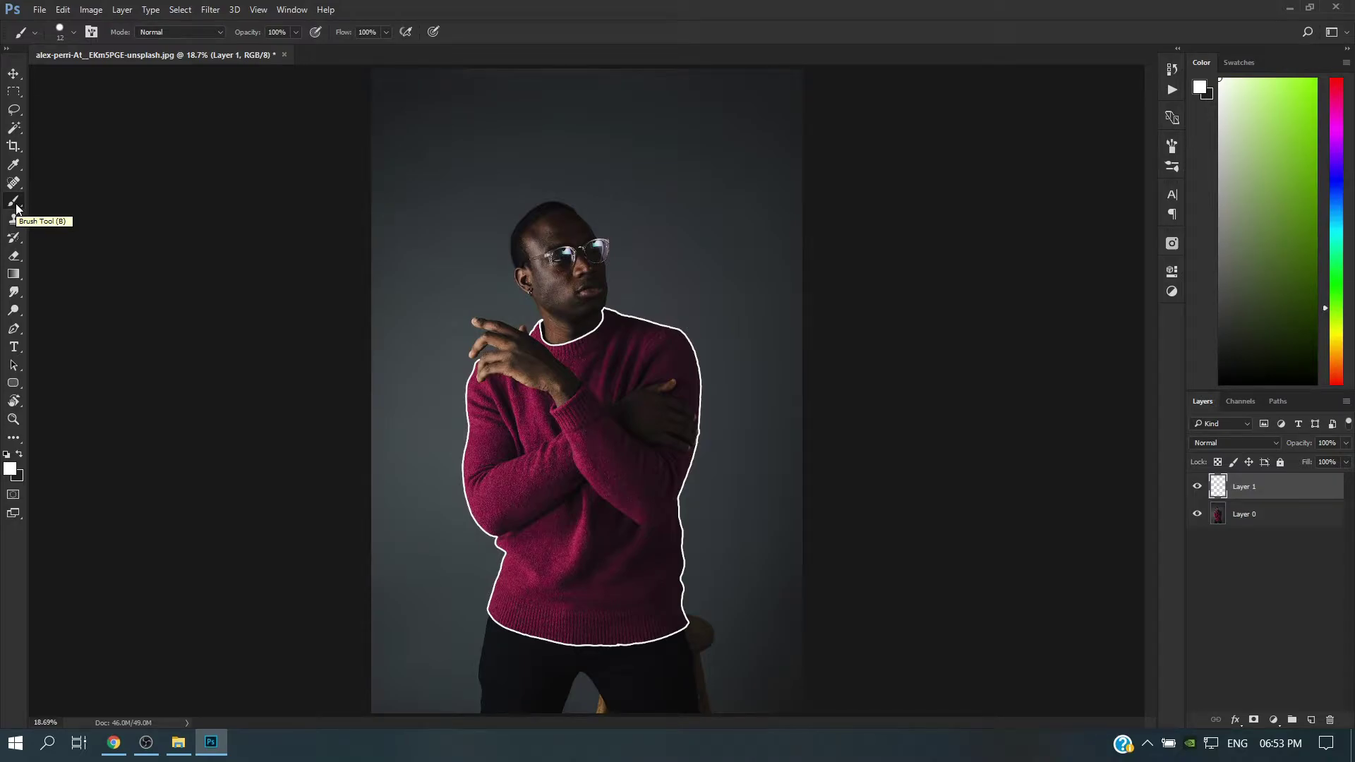
# Step: Add a new layer set to Linear Dodge (Add) blend mode
pyautogui.click(1311, 718)
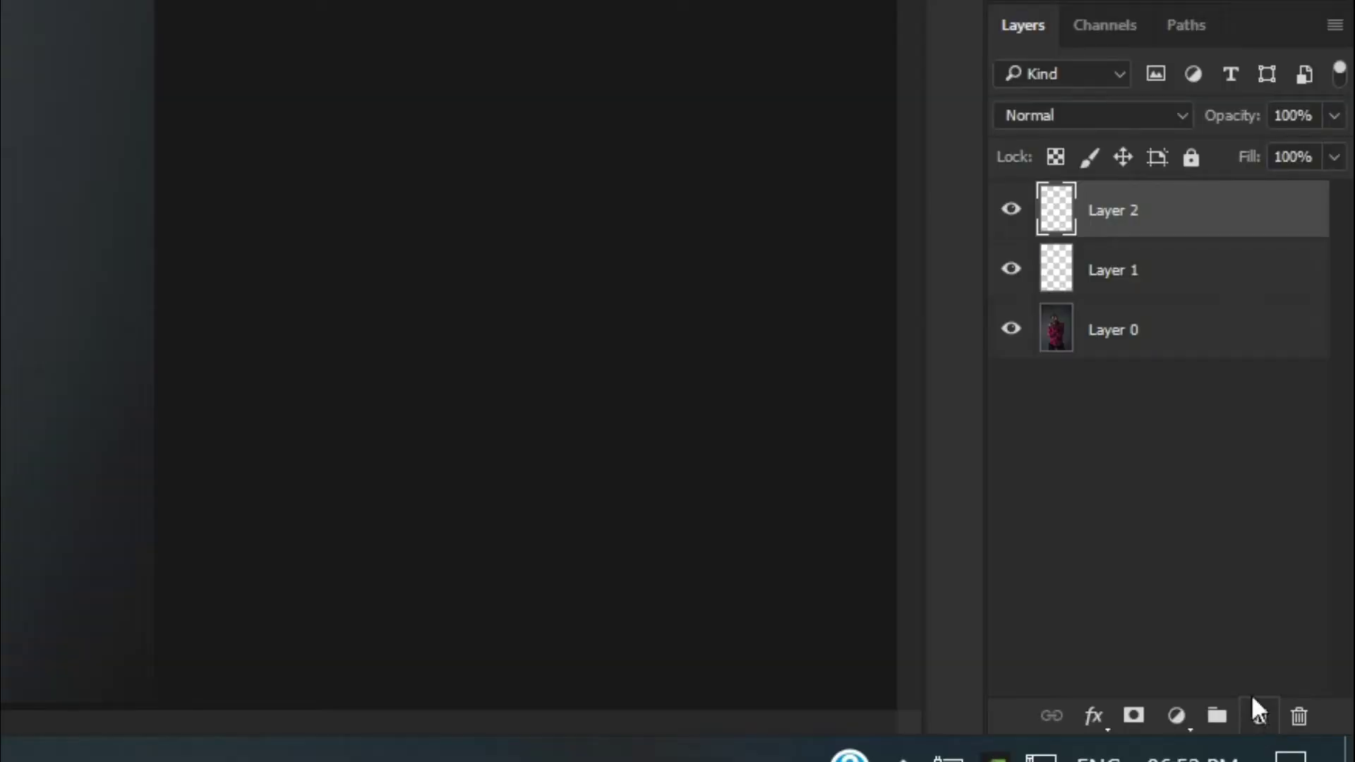
pyautogui.click(1098, 116)
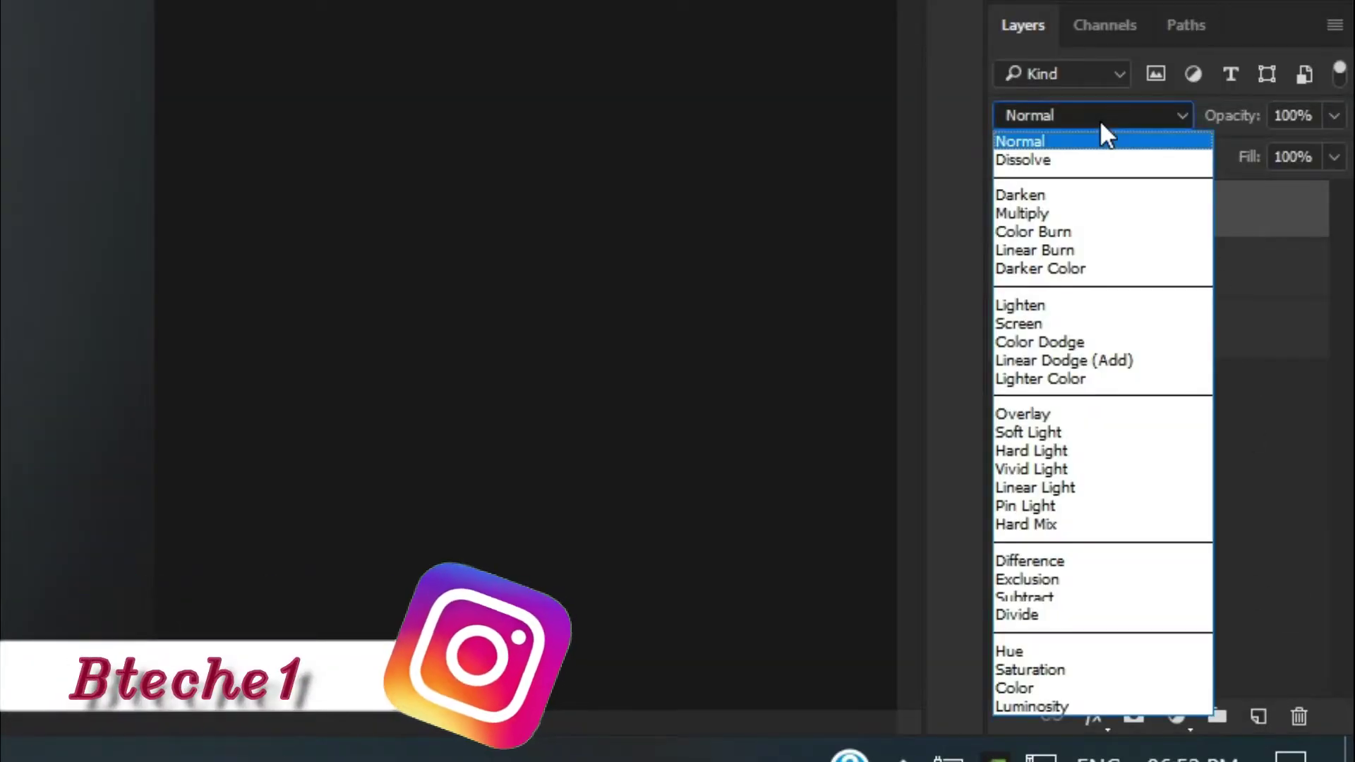
pyautogui.click(1086, 359)
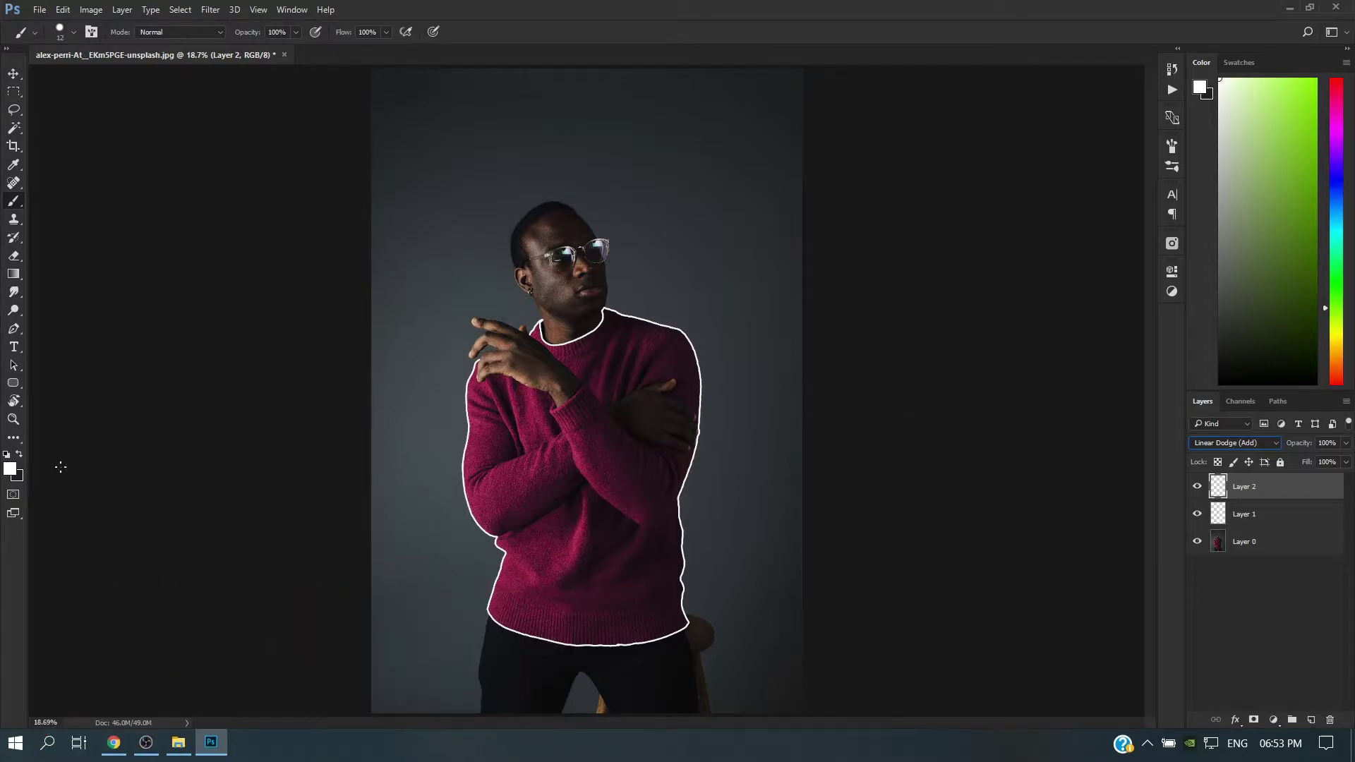
# Step: Sample the sweater's magenta as the foreground colour and return to the Brush
pyautogui.click(10, 471)
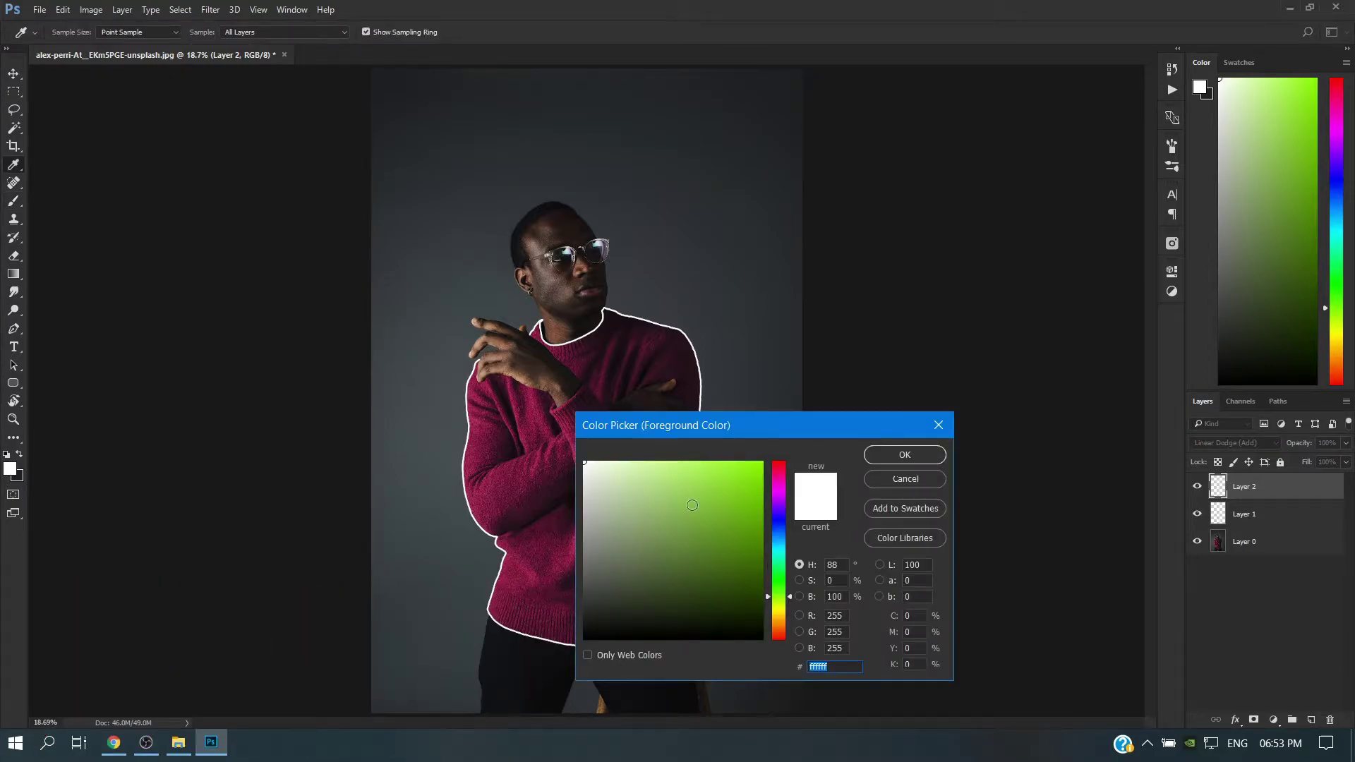
pyautogui.click(483, 425)
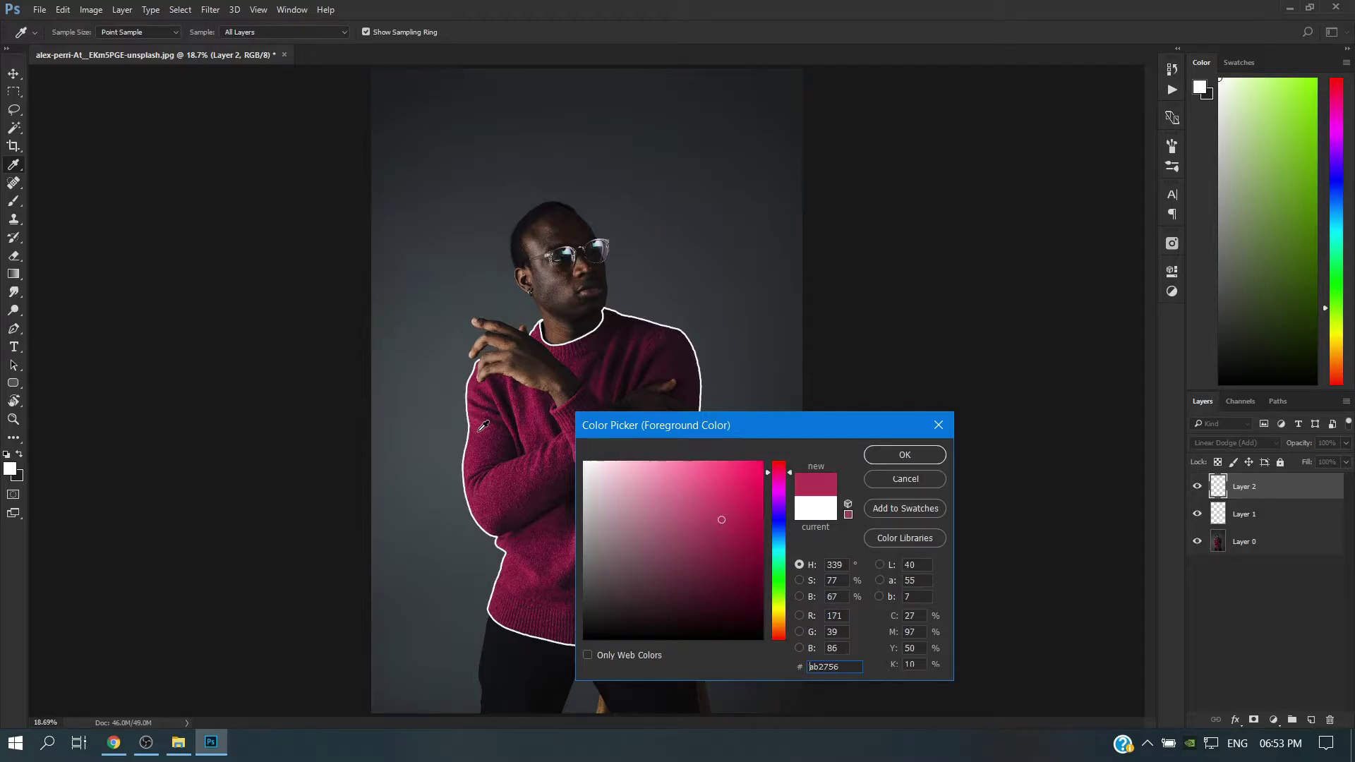
pyautogui.click(910, 463)
pyautogui.press('b')
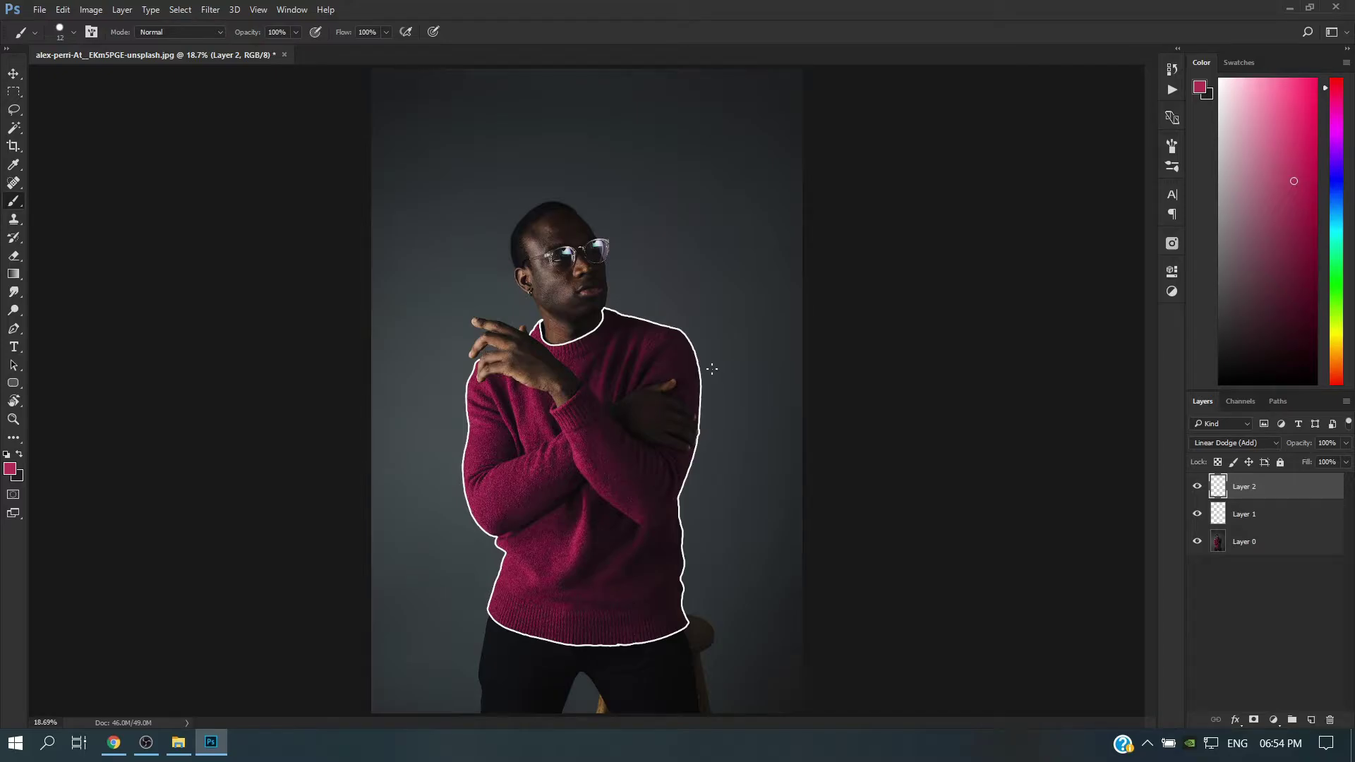
# Step: Switch to a 400-pixel soft round brush with 0% hardness, undoing a hard test dab
pyautogui.press(']')
pyautogui.press(']')
pyautogui.press(']')
pyautogui.scroll(1, 644, 303)
pyautogui.scroll(3, 643, 303)
pyautogui.scroll(3, 643, 303)
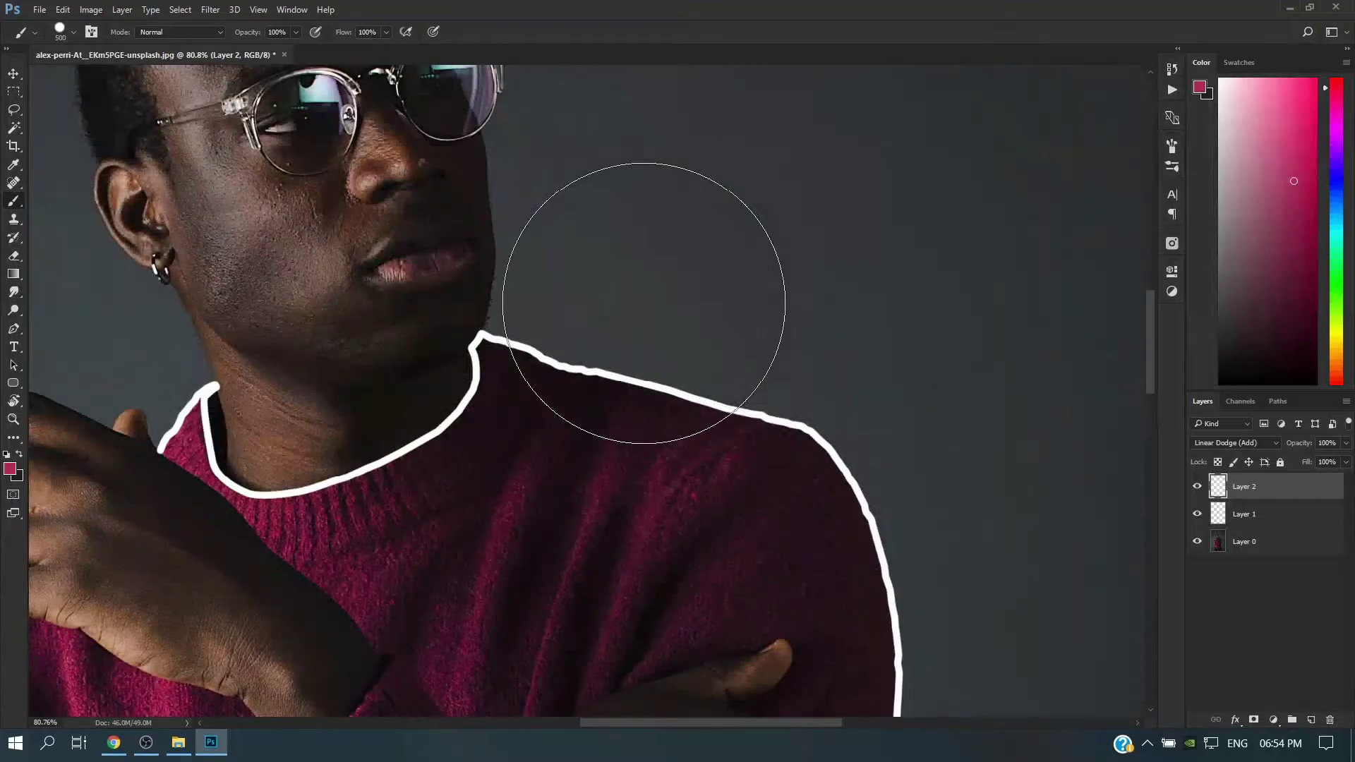
pyautogui.scroll(2, 643, 303)
pyautogui.press('[')
pyautogui.press('[')
pyautogui.press('[')
pyautogui.press('[')
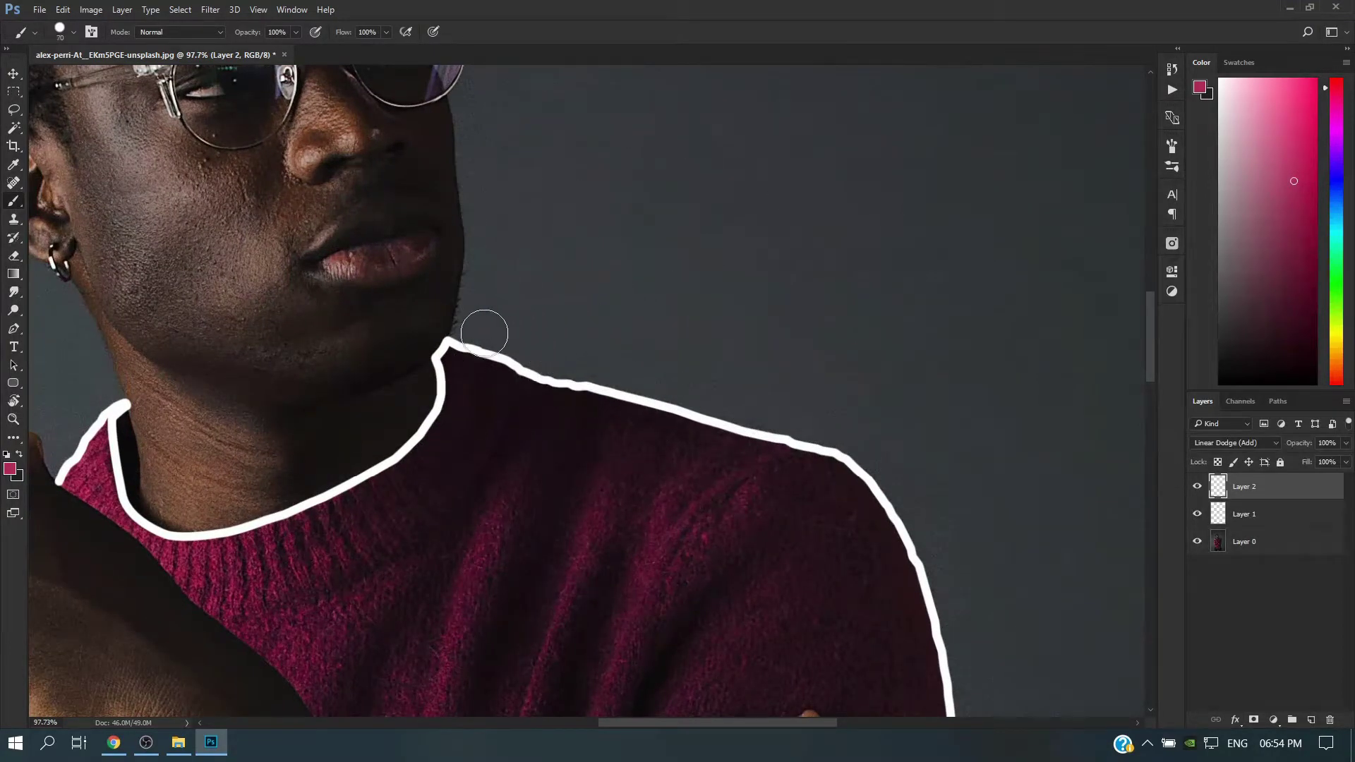
pyautogui.click(470, 343)
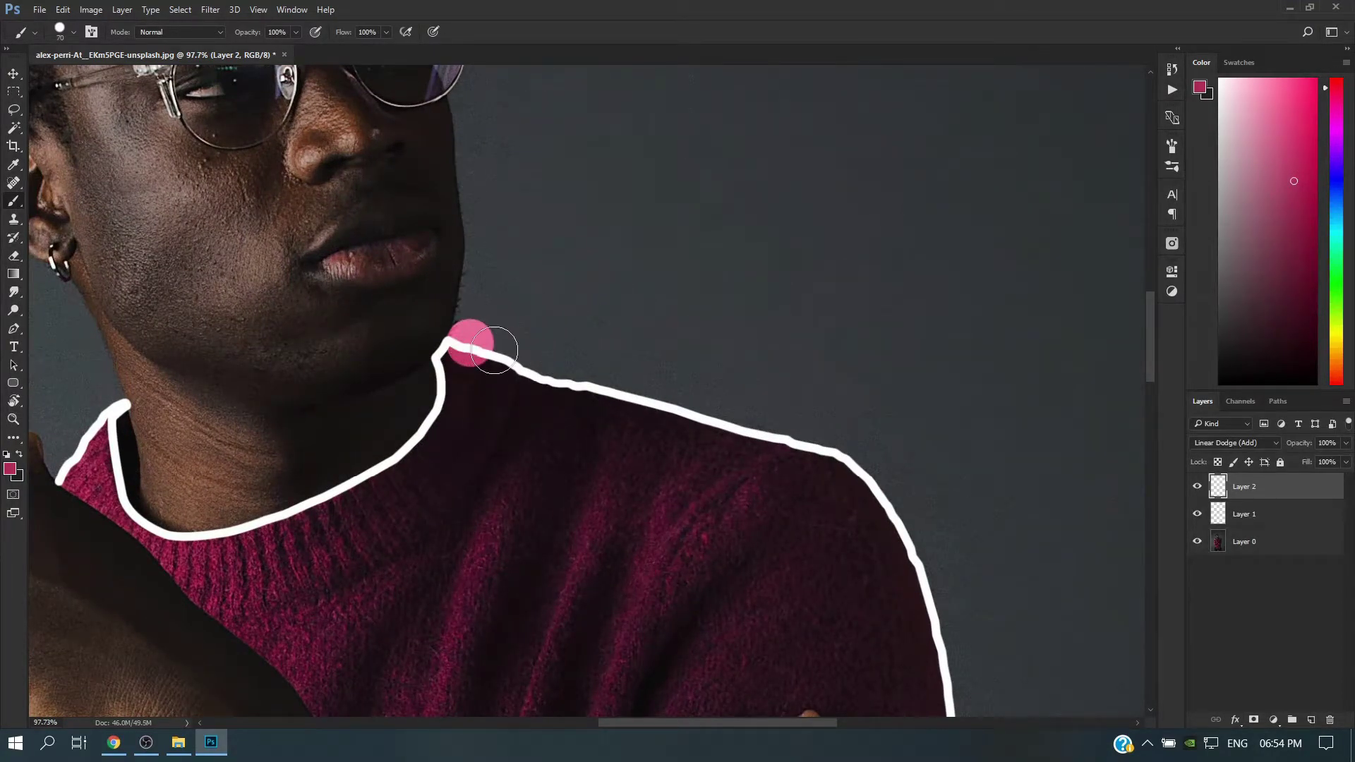
pyautogui.hotkey('ctrl', 'z')
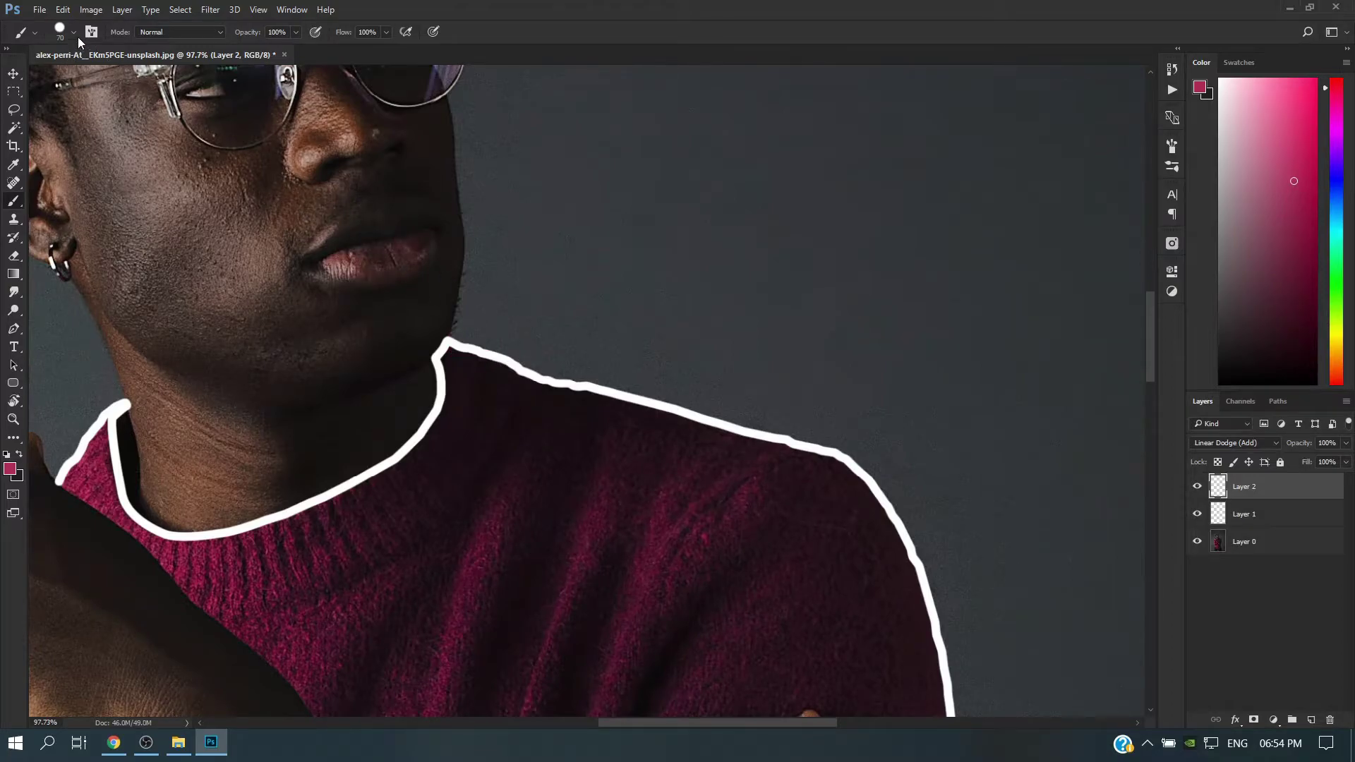
pyautogui.click(73, 32)
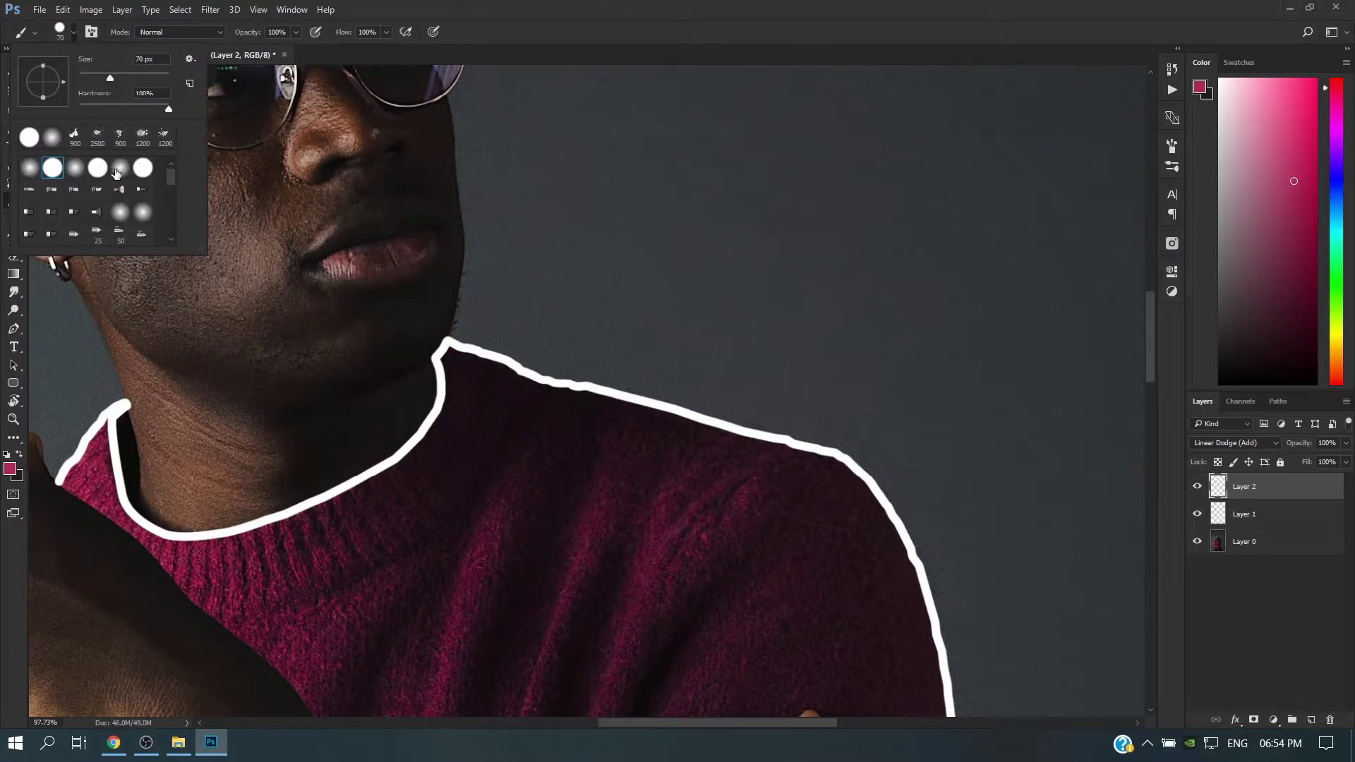
pyautogui.click(120, 169)
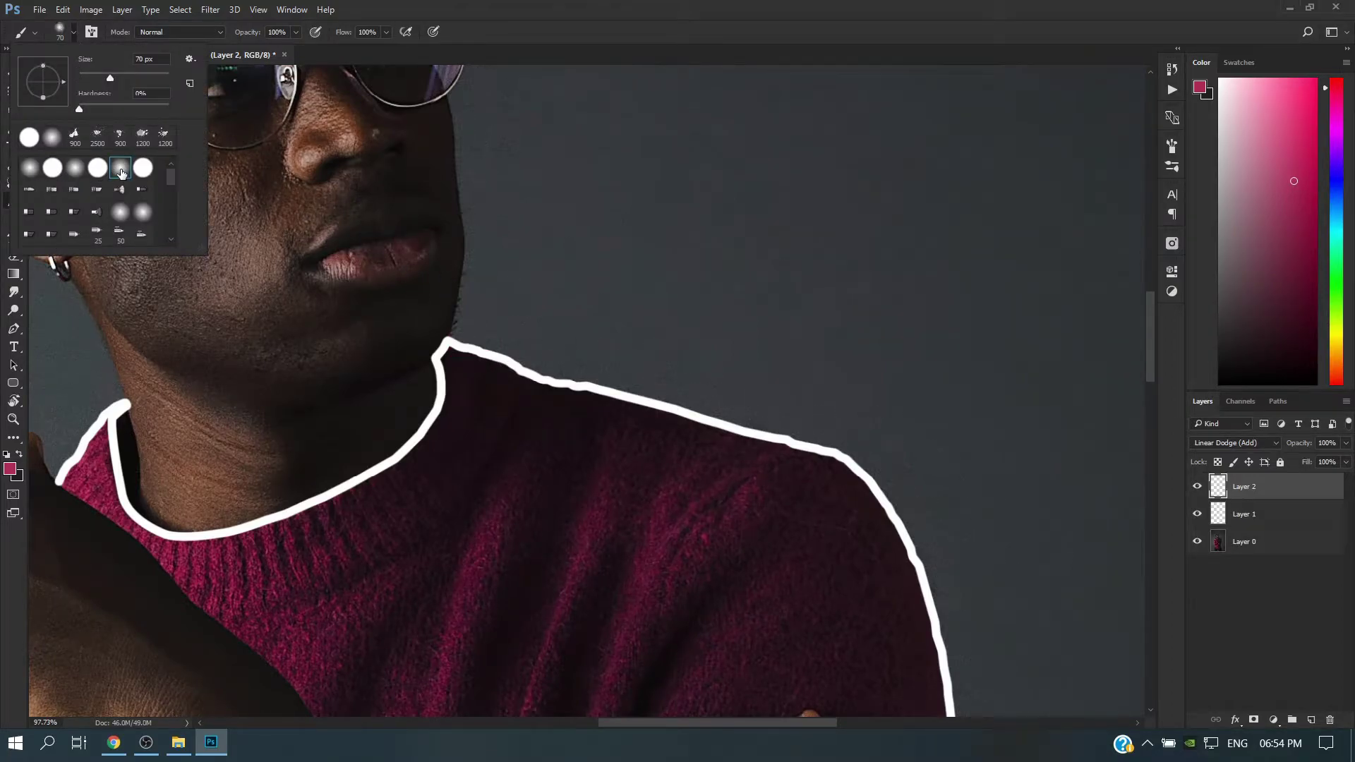
pyautogui.click(74, 32)
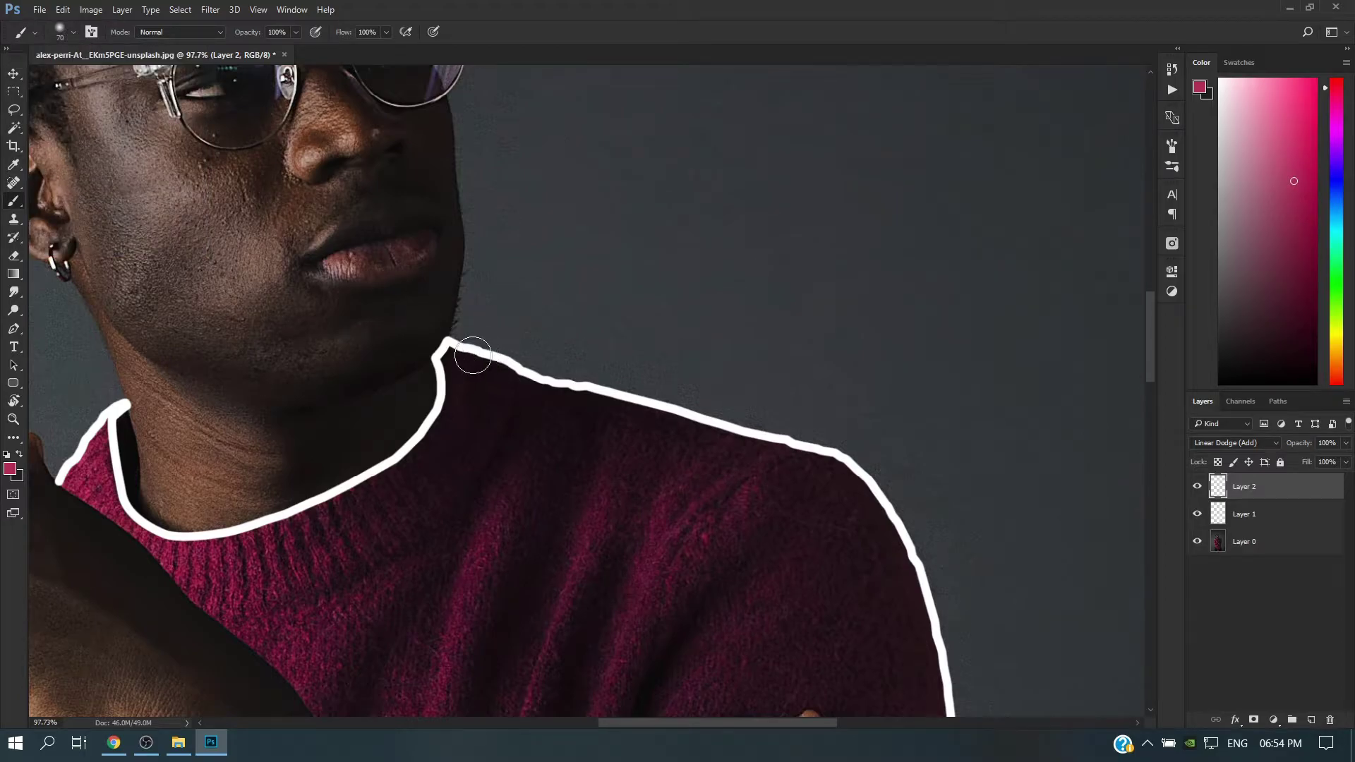
# Step: Paint magenta glow along the neckline, shoulder, arm edge, sweater side and hem
pyautogui.click(472, 350)
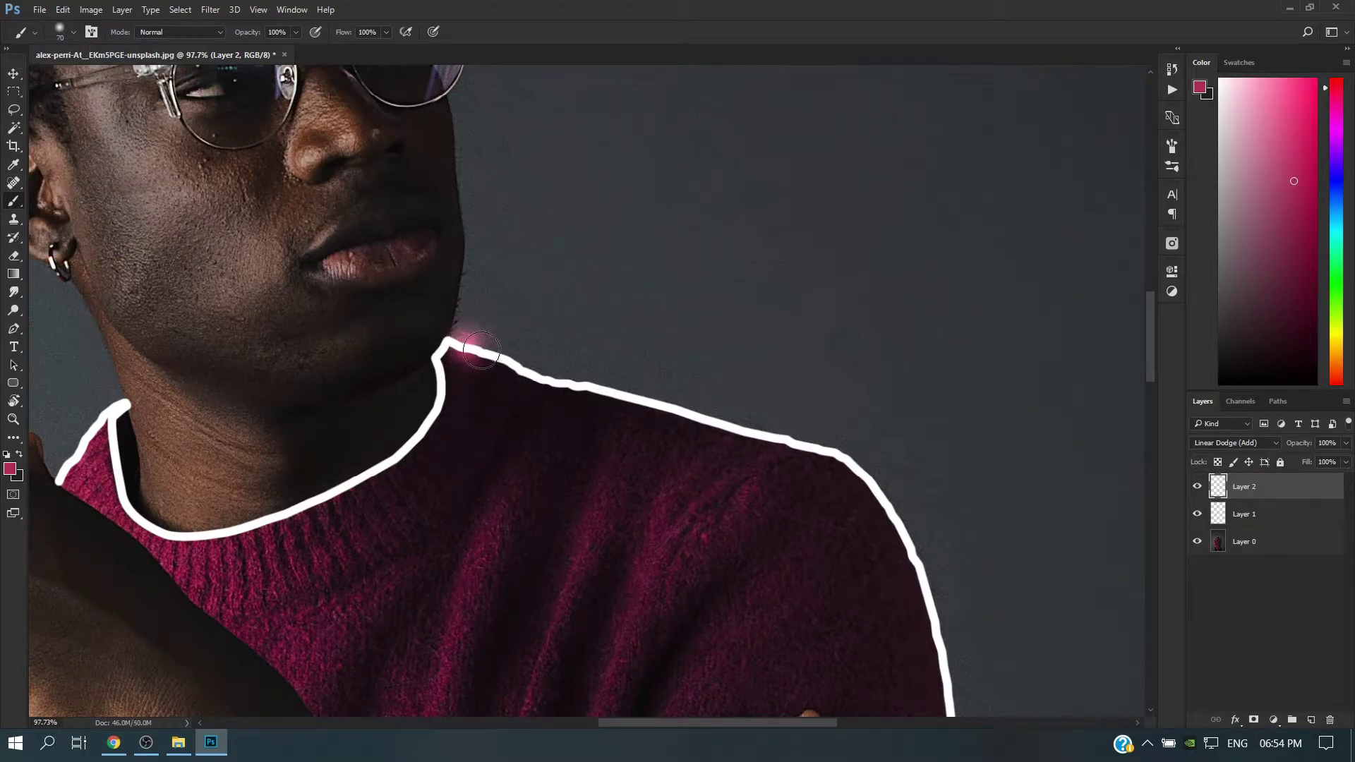
pyautogui.moveTo(482, 351)
pyautogui.mouseDown()
pyautogui.moveTo(617, 389)
pyautogui.moveTo(916, 541)
pyautogui.mouseUp()
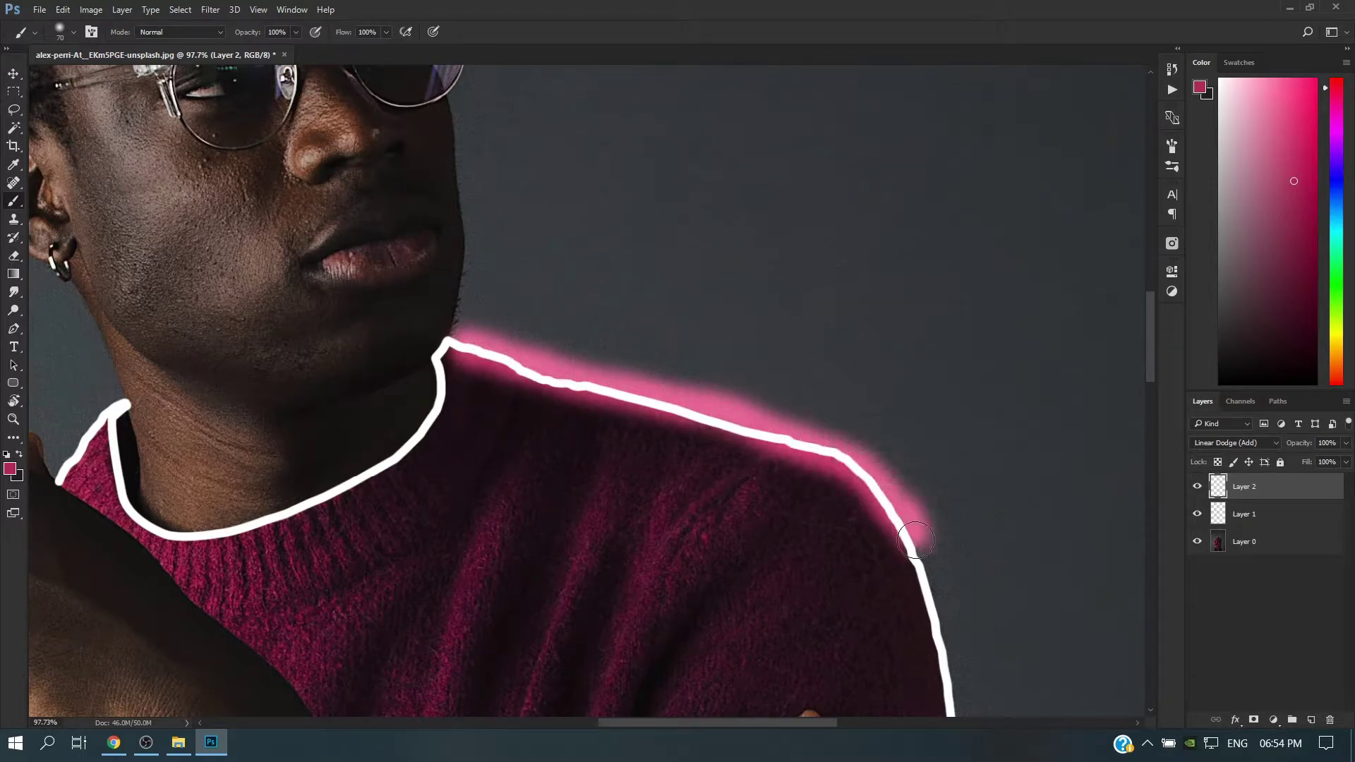
pyautogui.scroll(-5, 916, 540)
pyautogui.scroll(3, 780, 266)
pyautogui.moveTo(772, 265)
pyautogui.mouseDown()
pyautogui.moveTo(797, 475)
pyautogui.moveTo(751, 621)
pyautogui.moveTo(843, 410)
pyautogui.moveTo(847, 712)
pyautogui.mouseUp()
pyautogui.moveTo(947, 432); pyautogui.dragTo(950, 182)
pyautogui.moveTo(847, 445)
pyautogui.mouseDown()
pyautogui.moveTo(884, 594)
pyautogui.moveTo(816, 635)
pyautogui.moveTo(551, 667)
pyautogui.mouseUp()
pyautogui.moveTo(390, 572)
pyautogui.mouseDown()
pyautogui.moveTo(941, 403)
pyautogui.moveTo(751, 392)
pyautogui.mouseUp()
pyautogui.moveTo(584, 375)
pyautogui.mouseDown()
pyautogui.moveTo(635, 423)
pyautogui.moveTo(762, 480)
pyautogui.moveTo(906, 493)
pyautogui.mouseUp()
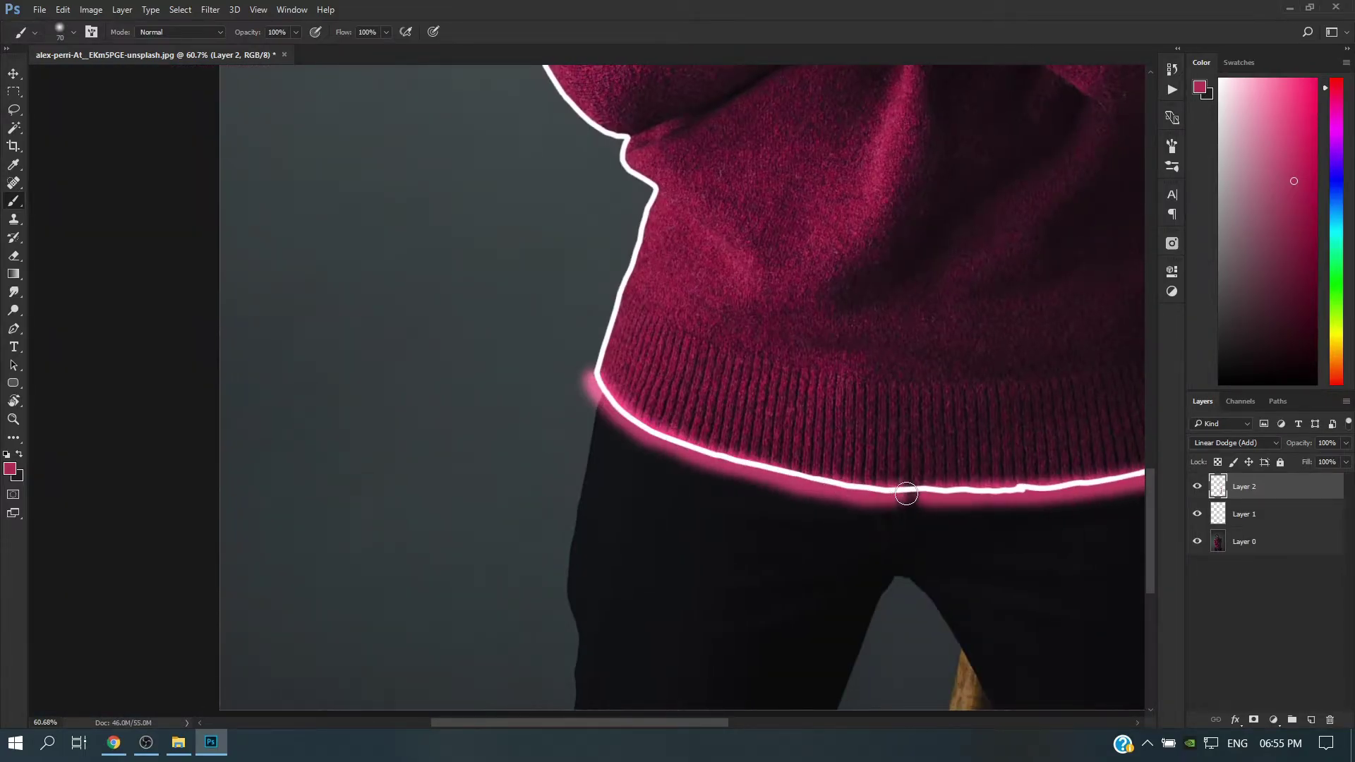
pyautogui.moveTo(597, 374)
pyautogui.mouseDown()
pyautogui.moveTo(642, 206)
pyautogui.moveTo(621, 156)
pyautogui.moveTo(543, 71)
pyautogui.moveTo(670, 526)
pyautogui.moveTo(645, 435)
pyautogui.moveTo(649, 254)
pyautogui.mouseUp()
# Step: Repaint the left-edge glow, then trace the upper sweater edge, arm and right collar
pyautogui.hotkey('ctrl', 'z')
pyautogui.moveTo(677, 539)
pyautogui.mouseDown()
pyautogui.moveTo(647, 395)
pyautogui.moveTo(664, 212)
pyautogui.mouseUp()
pyautogui.moveTo(705, 133); pyautogui.dragTo(531, 282)
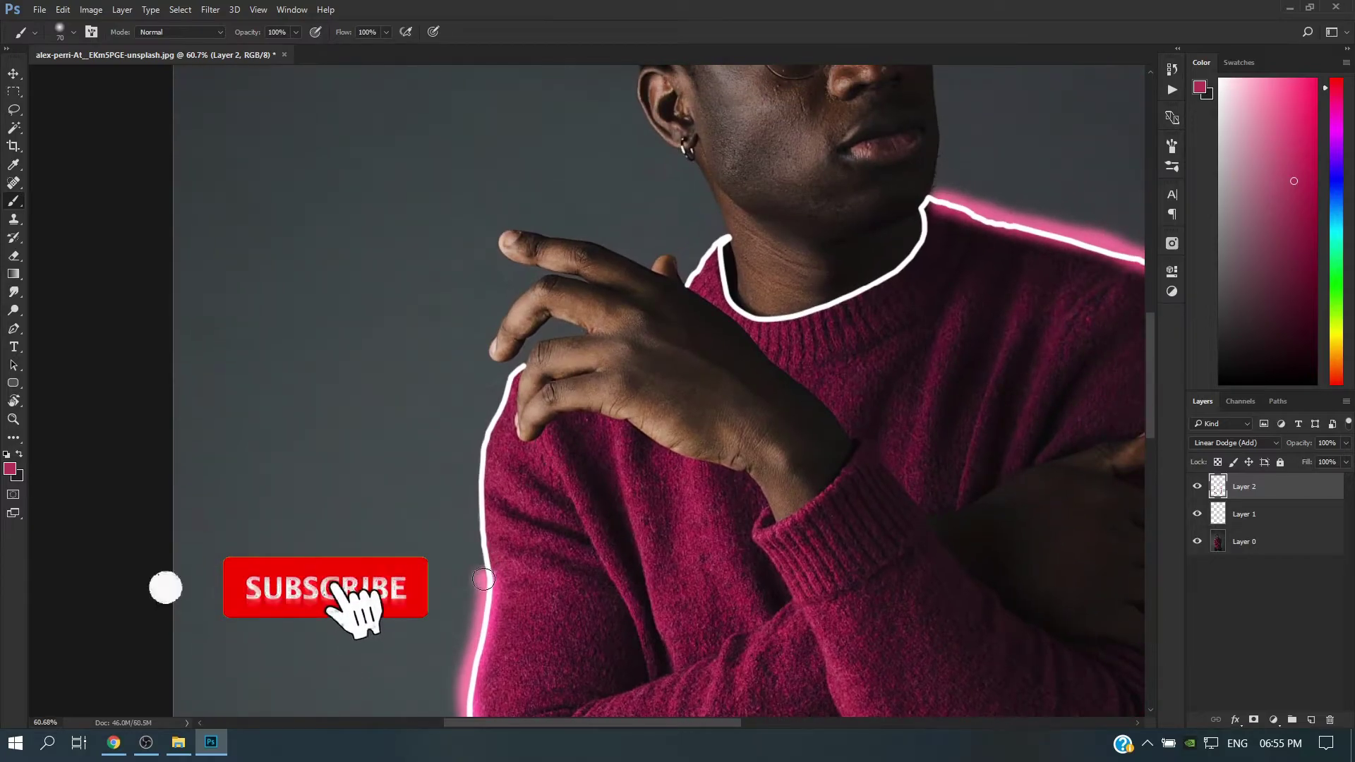
pyautogui.moveTo(483, 579)
pyautogui.mouseDown()
pyautogui.moveTo(482, 459)
pyautogui.moveTo(504, 381)
pyautogui.moveTo(526, 364)
pyautogui.mouseUp()
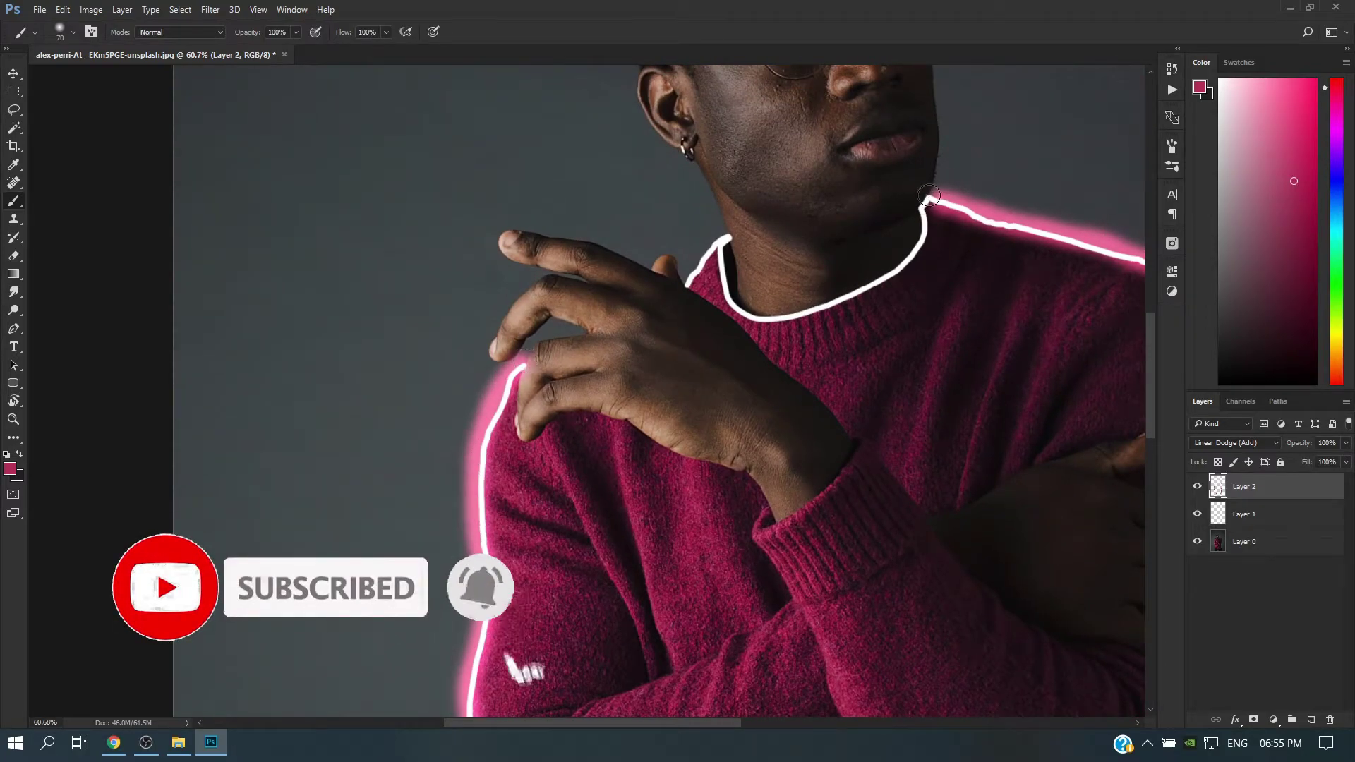
pyautogui.moveTo(930, 195)
pyautogui.mouseDown()
pyautogui.moveTo(906, 256)
pyautogui.moveTo(805, 309)
pyautogui.moveTo(741, 305)
pyautogui.moveTo(723, 235)
pyautogui.moveTo(684, 276)
pyautogui.mouseUp()
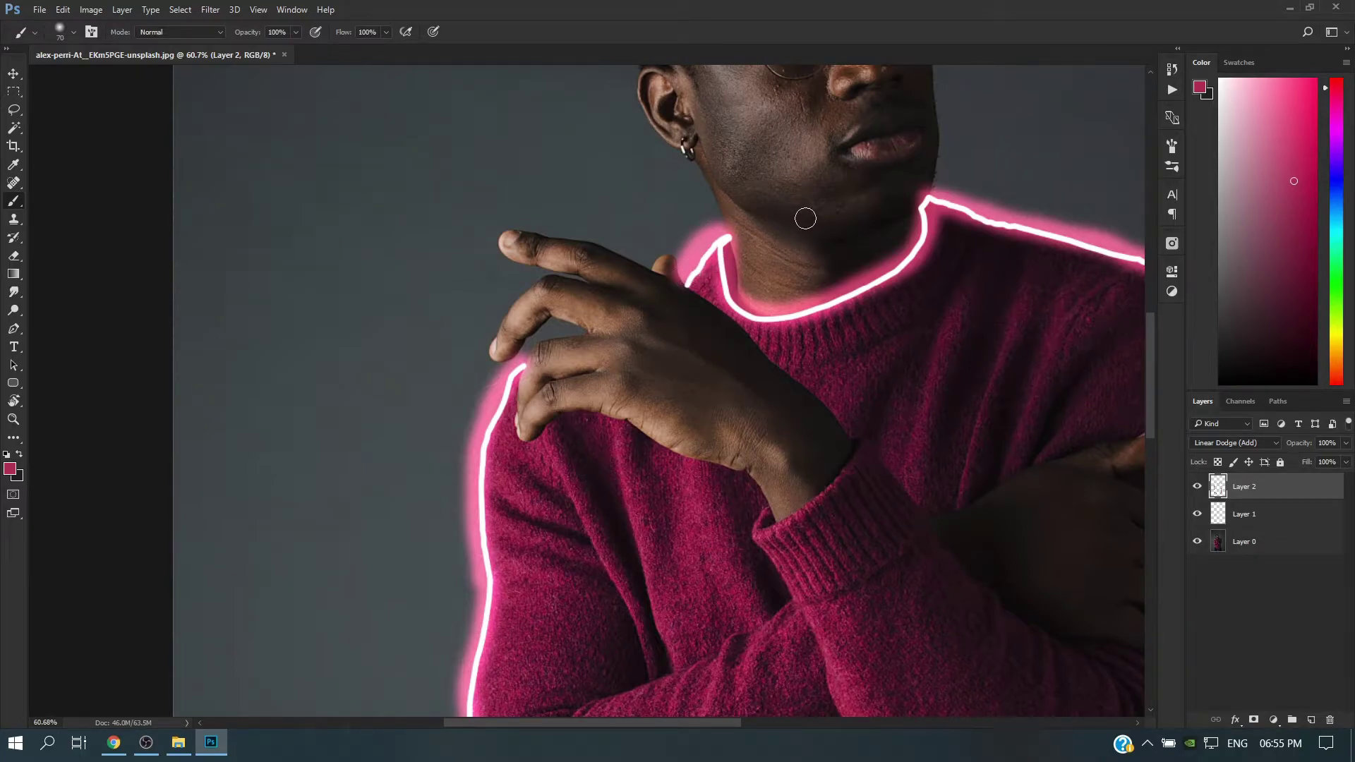
pyautogui.scroll(-3, 805, 218)
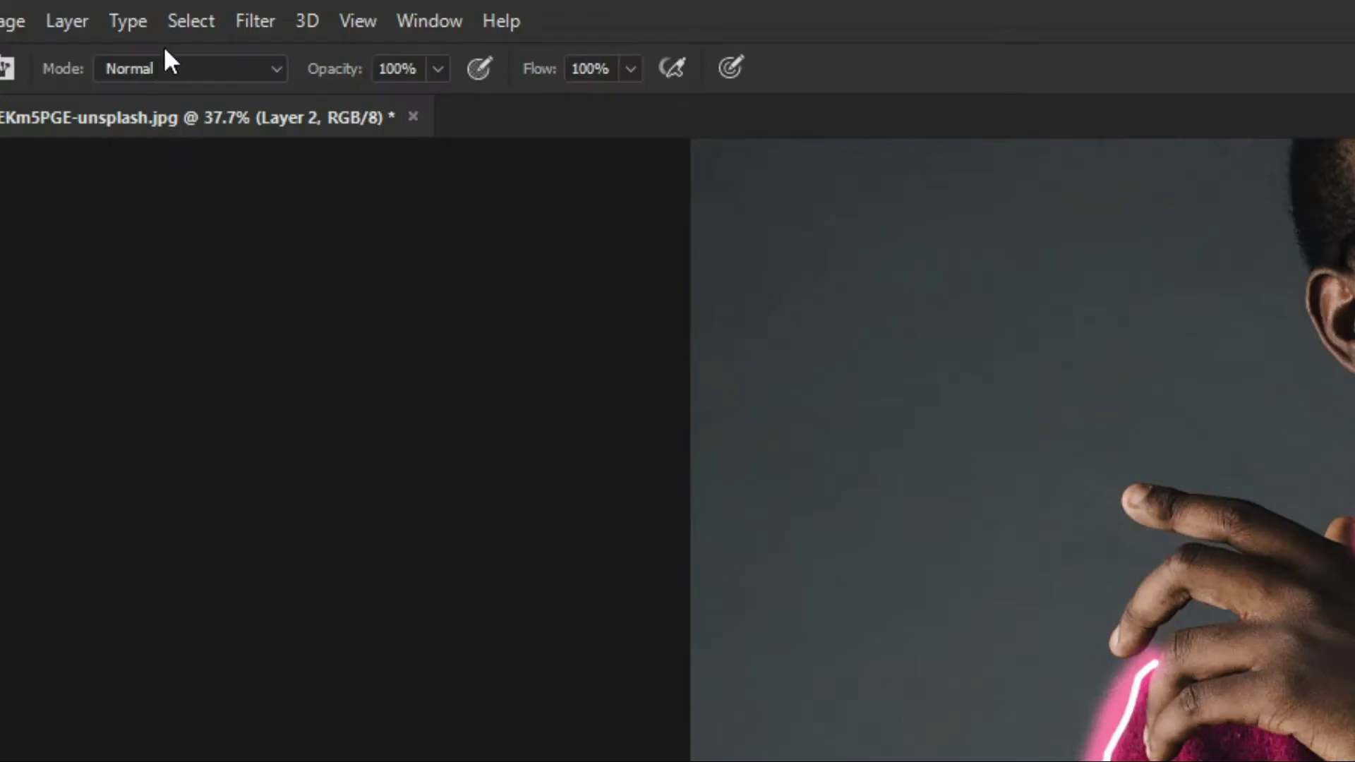
# Step: Apply a 15-pixel Gaussian Blur to the magenta glow on Layer 2
pyautogui.click(243, 21)
pyautogui.moveTo(279, 434)
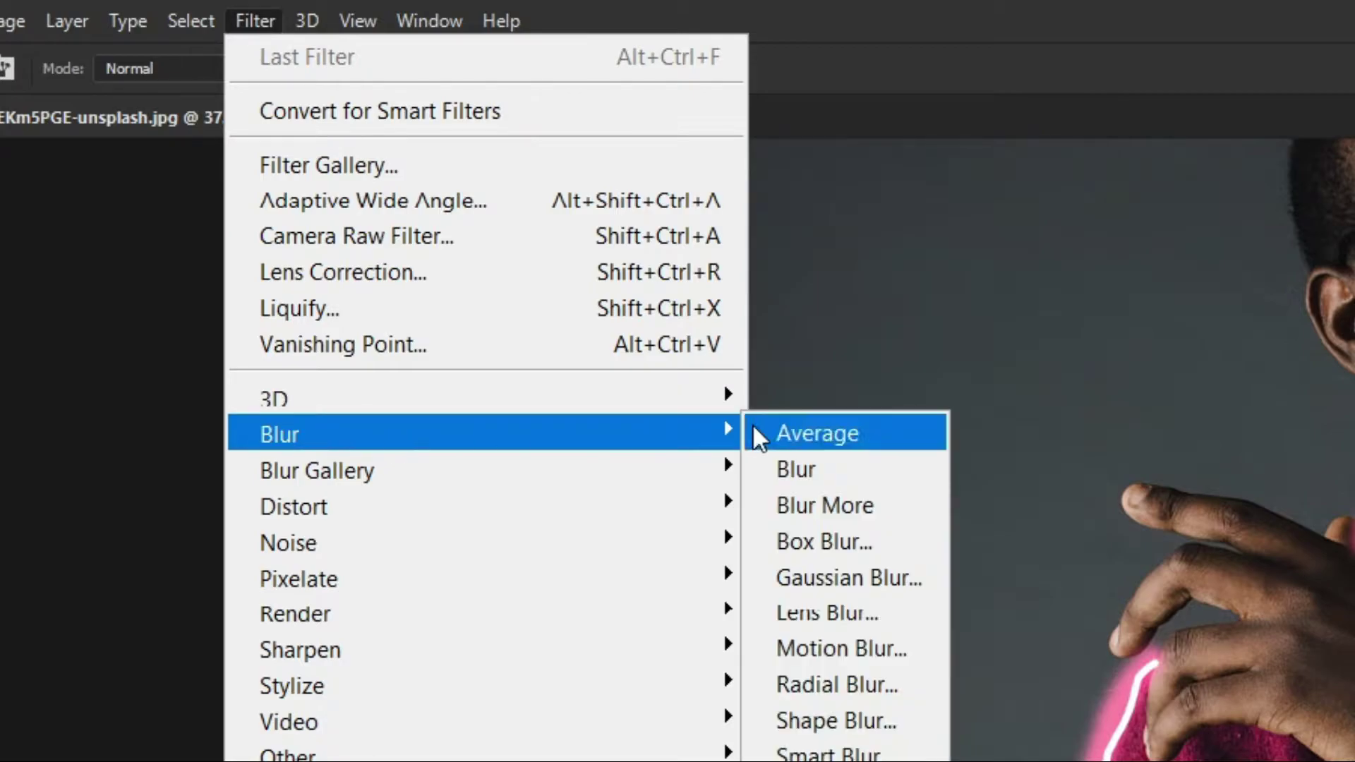
pyautogui.click(800, 575)
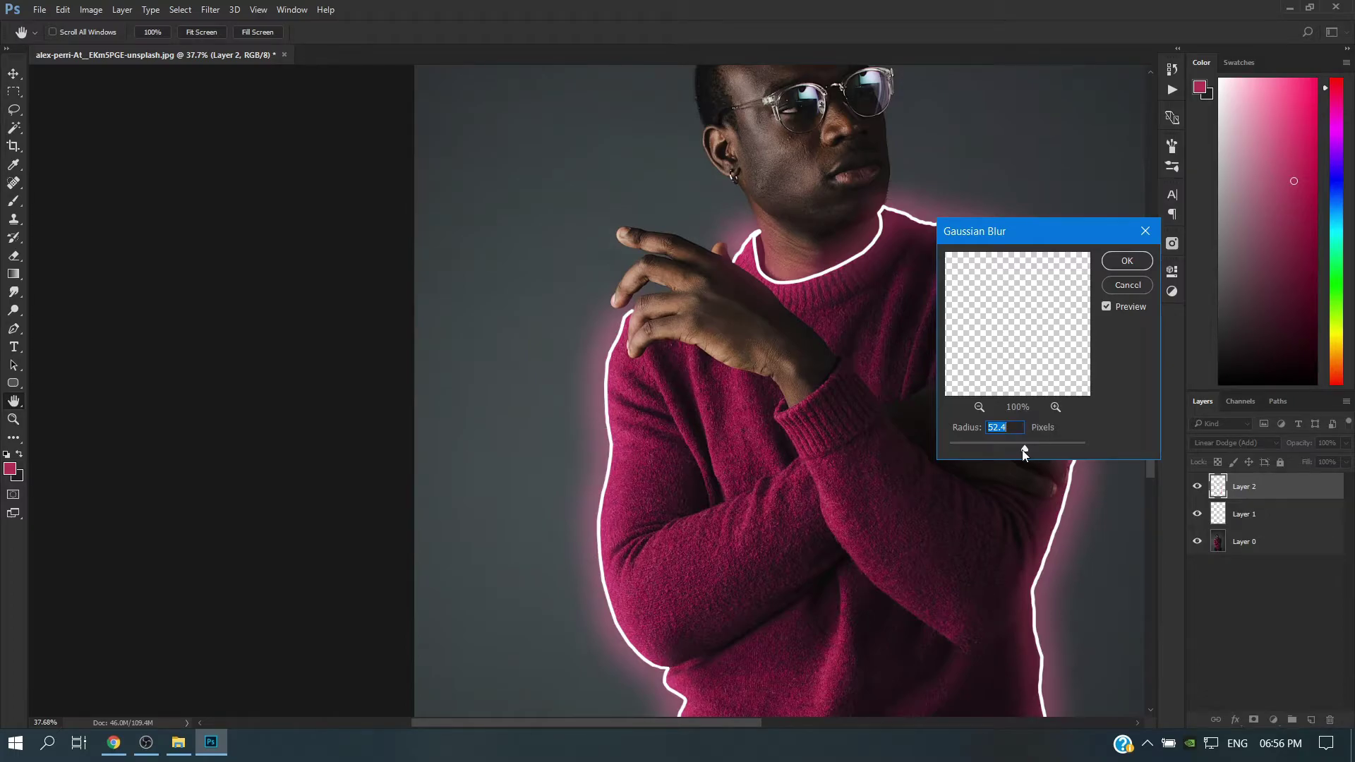
pyautogui.moveTo(1014, 452); pyautogui.dragTo(998, 445)
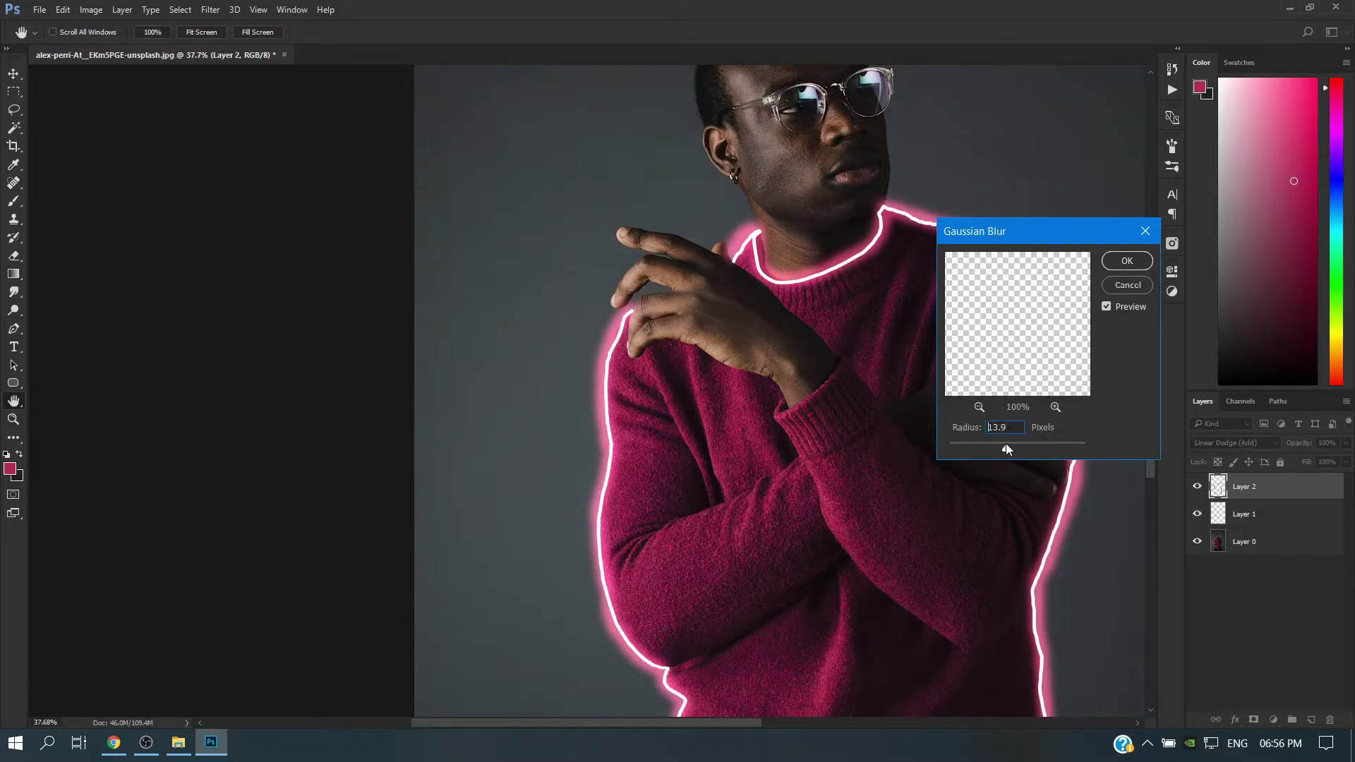
pyautogui.moveTo(1016, 445); pyautogui.dragTo(1018, 446)
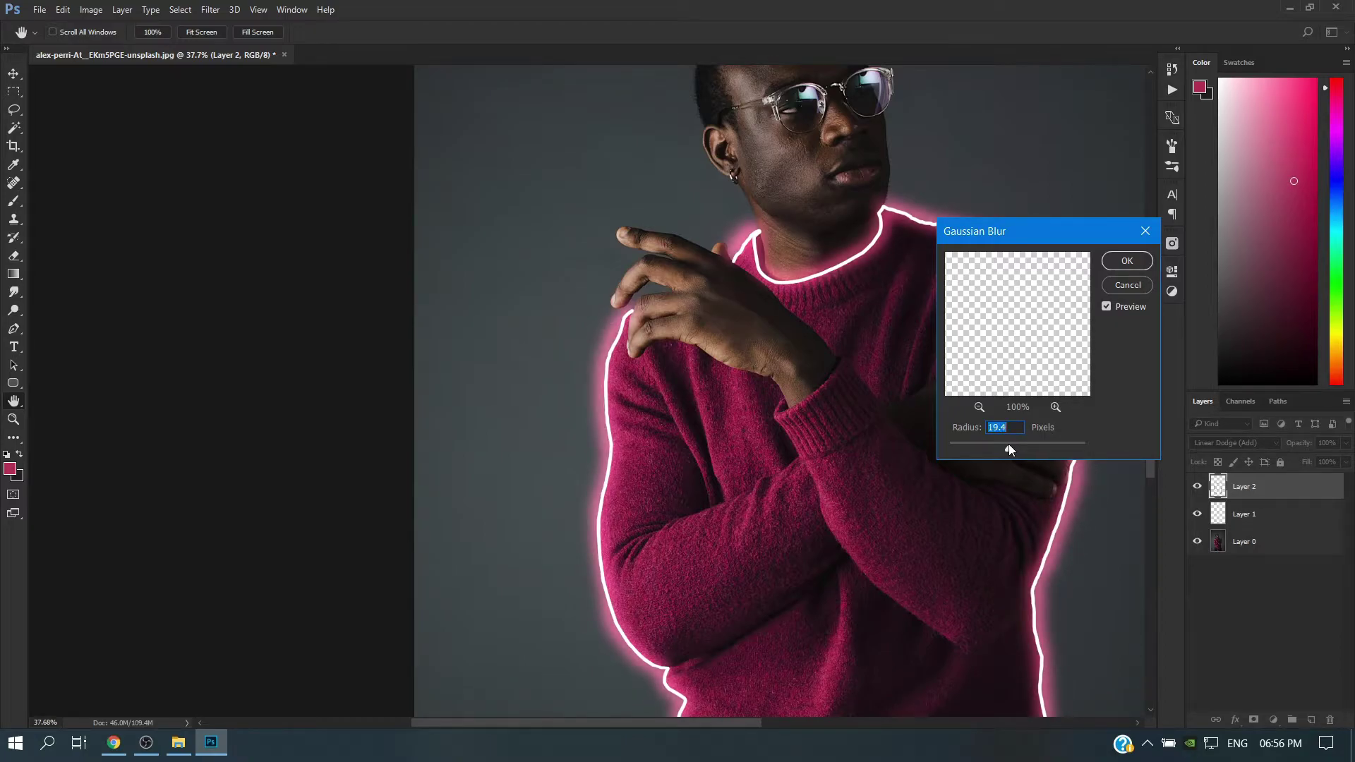
pyautogui.write('1')
pyautogui.write('5')
pyautogui.click(1123, 266)
pyautogui.press('b')
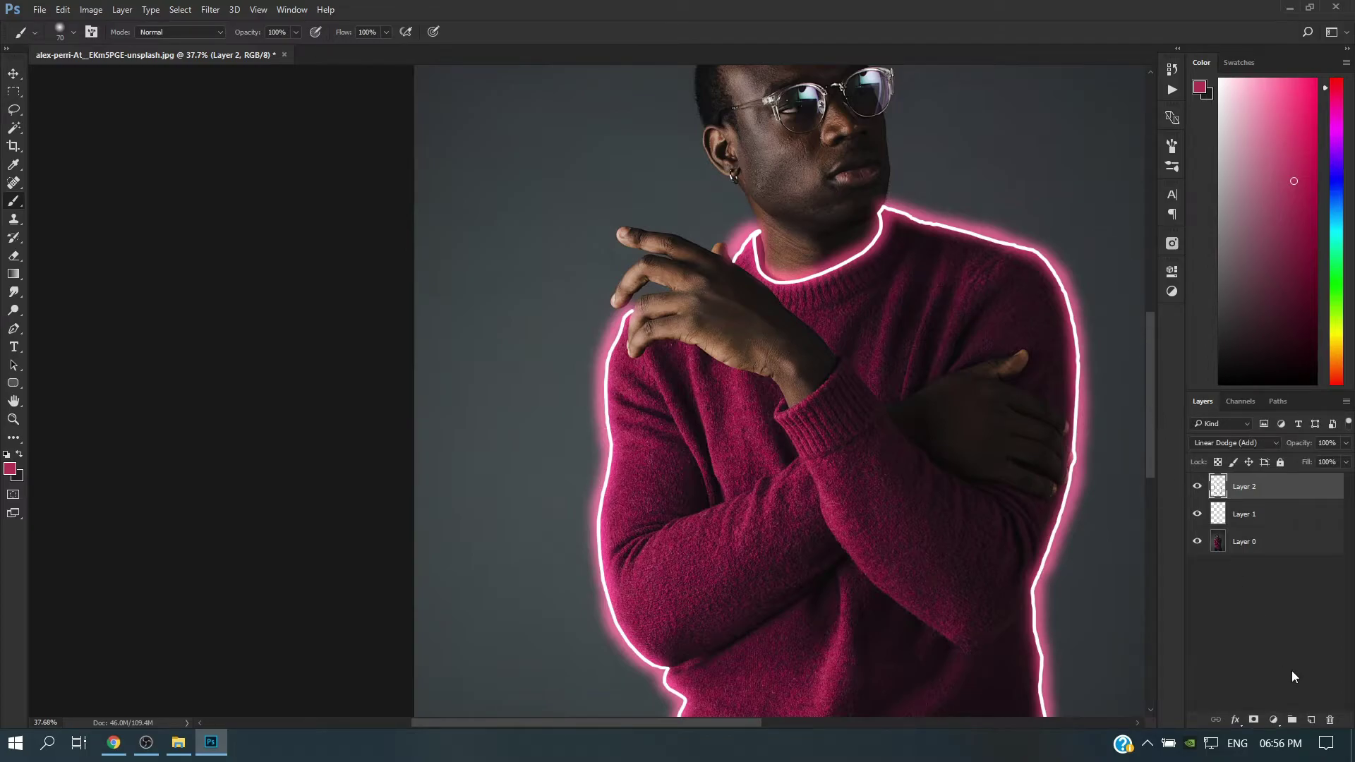
# Step: Add Layer 3 in Linear Dodge (Add) mode and enlarge the brush to 500
pyautogui.click(1309, 721)
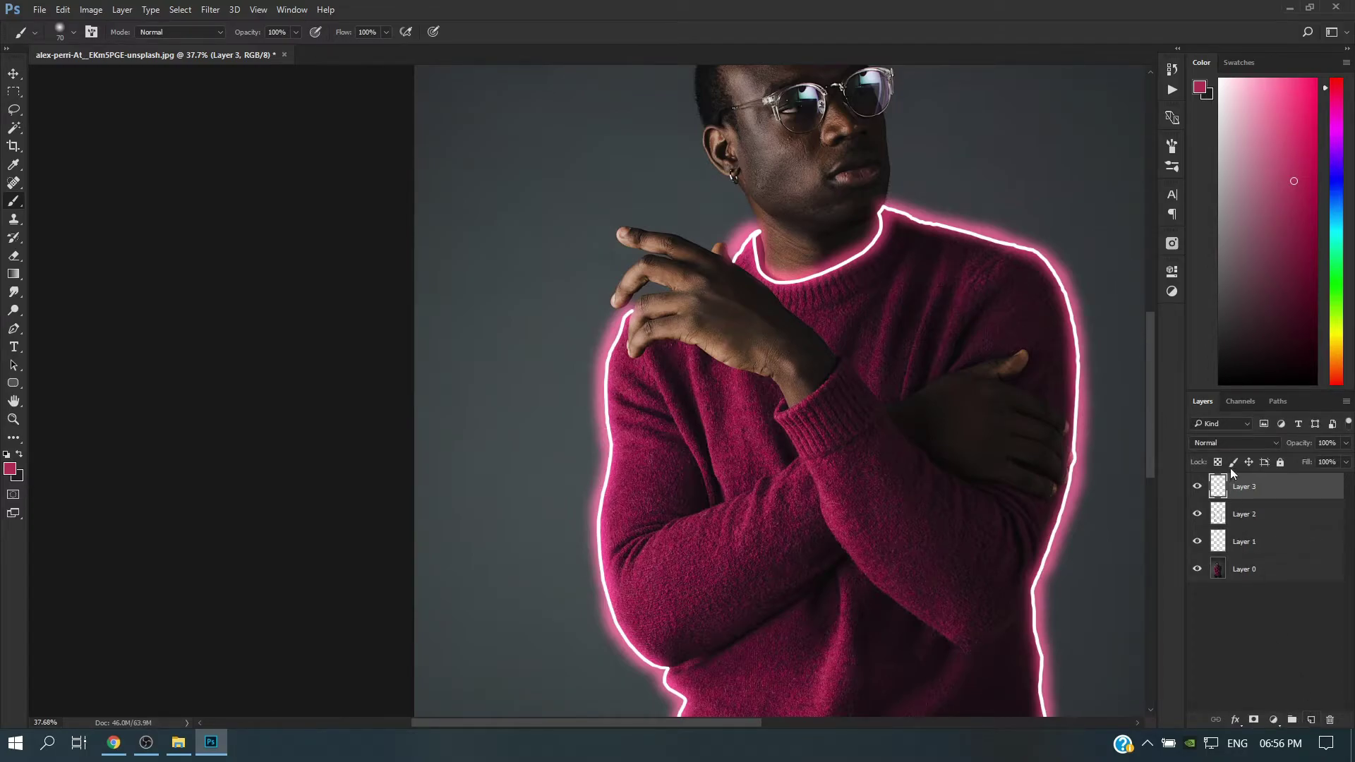
pyautogui.click(1248, 442)
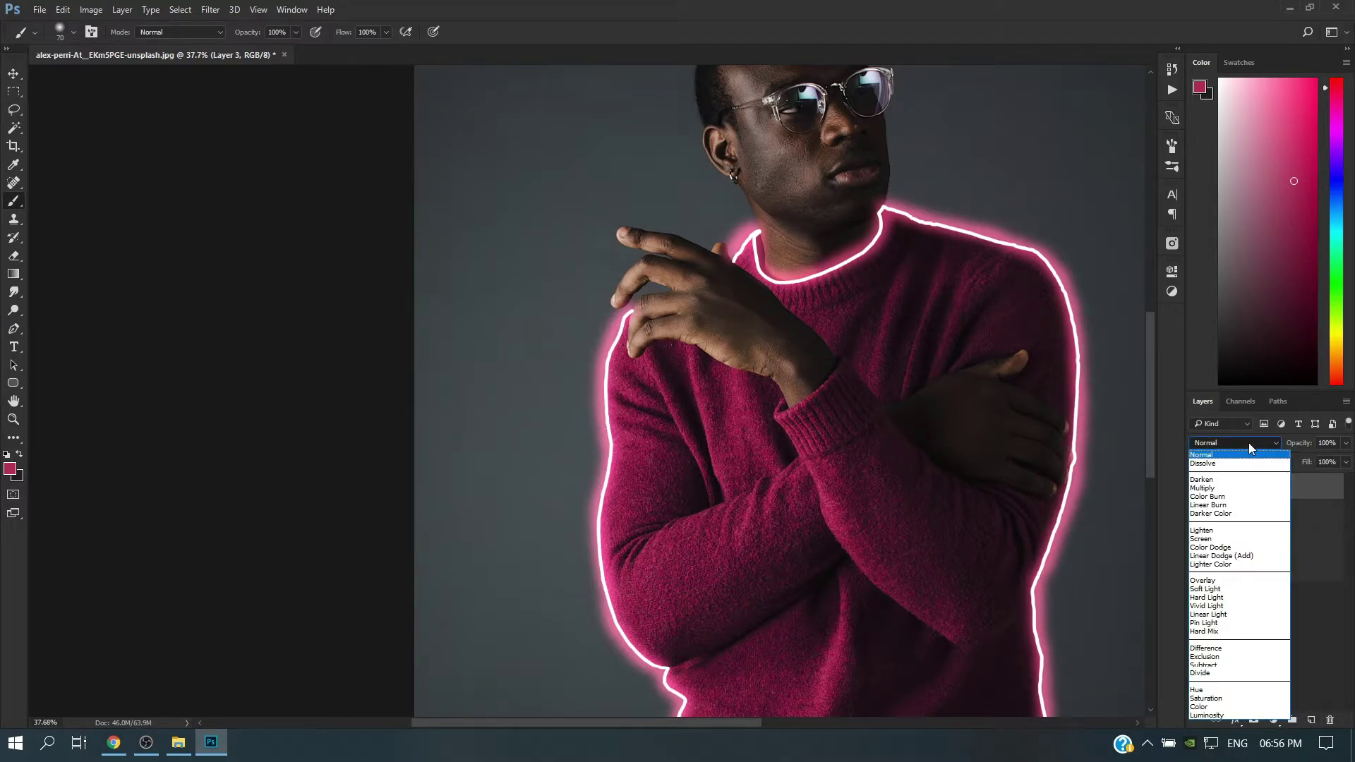
pyautogui.click(1231, 556)
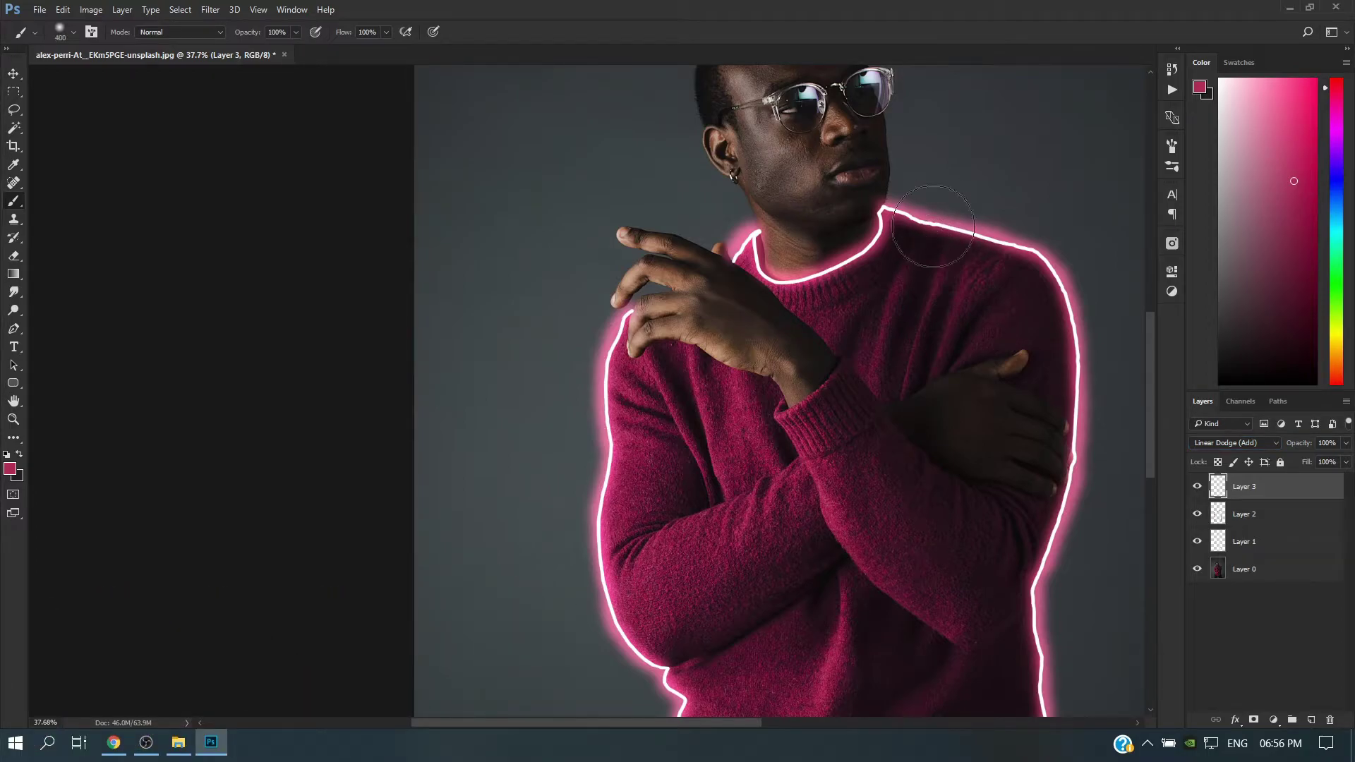
pyautogui.press(']')
pyautogui.press(']')
pyautogui.press(']')
# Step: Zoom to the collar and set a 250-pixel brush at 84% flow, undoing a stray dab
pyautogui.press('space')
pyautogui.moveTo(1036, 222); pyautogui.dragTo(832, 233)
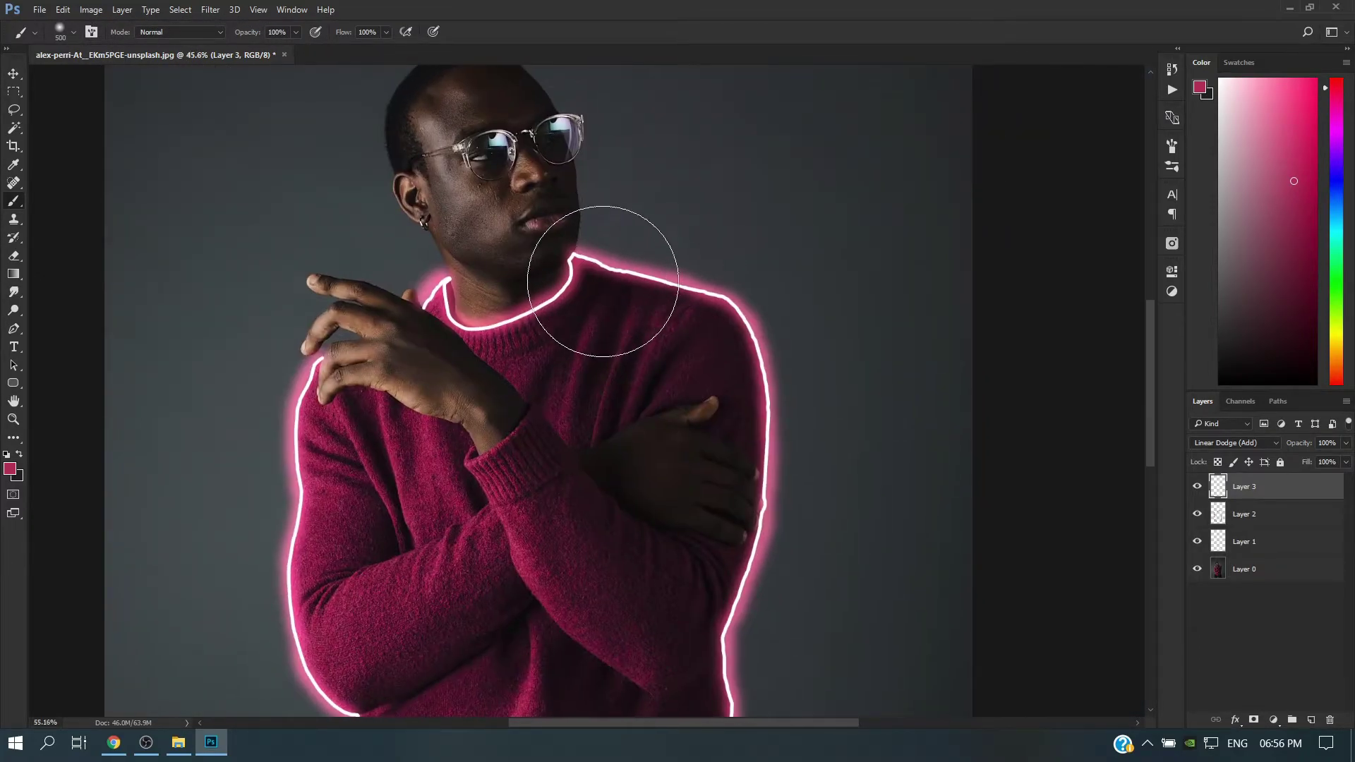
pyautogui.scroll(3, 589, 272)
pyautogui.press('[')
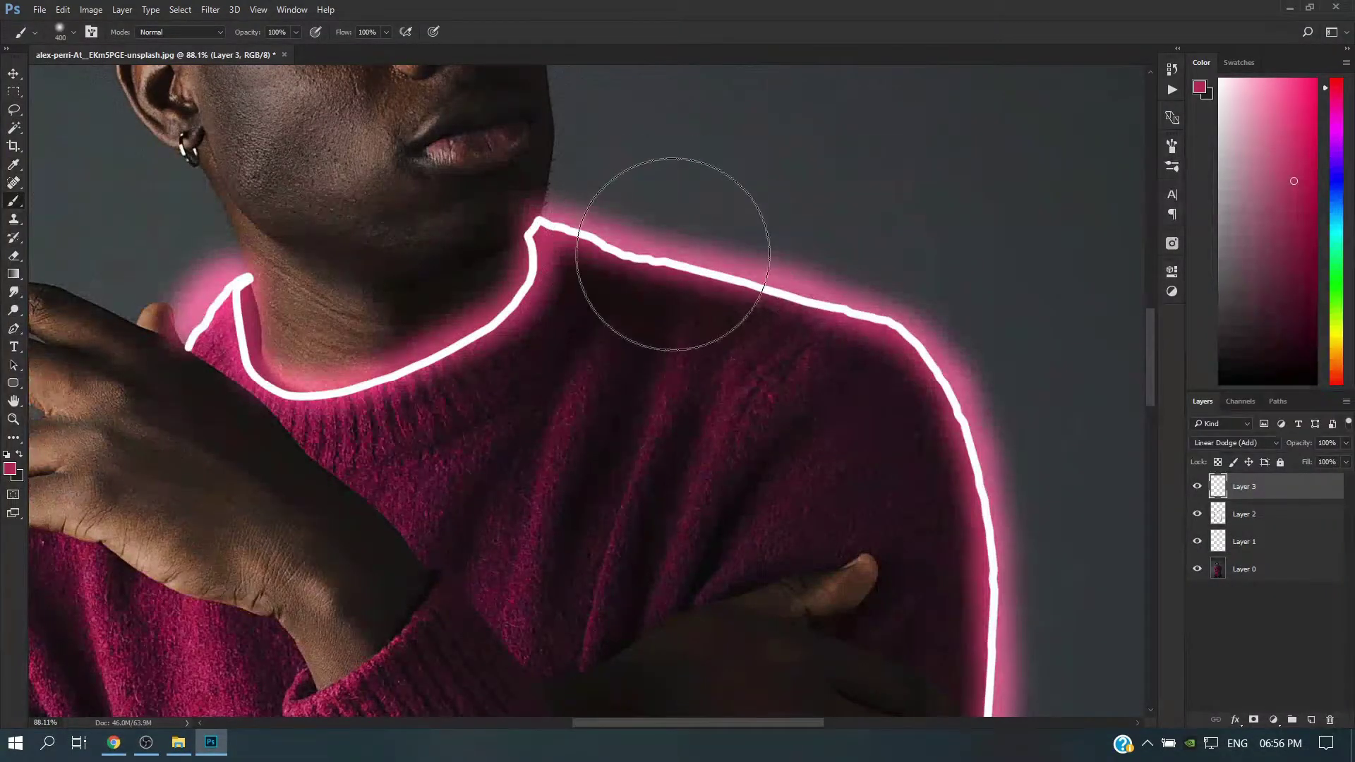
pyautogui.press('[')
pyautogui.press('[')
pyautogui.press('[')
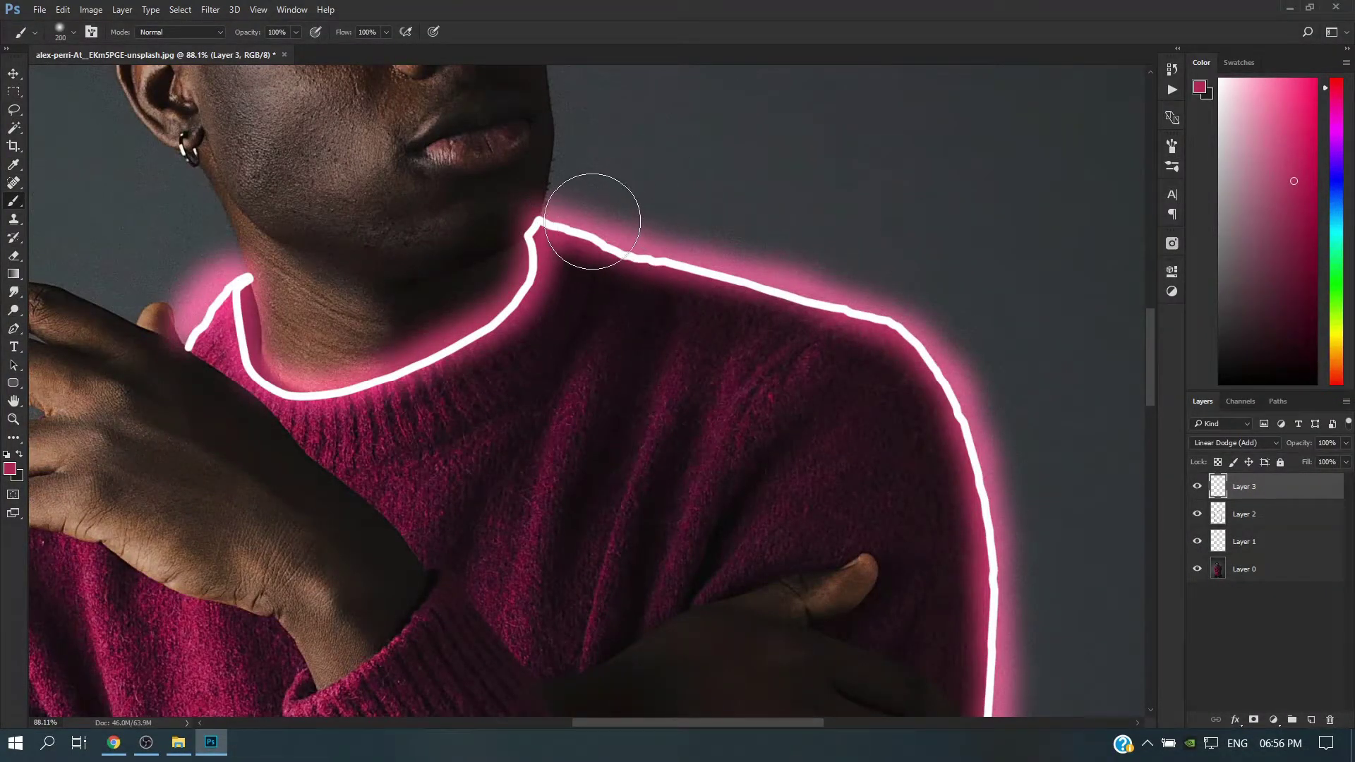
pyautogui.press(']')
pyautogui.click(631, 229)
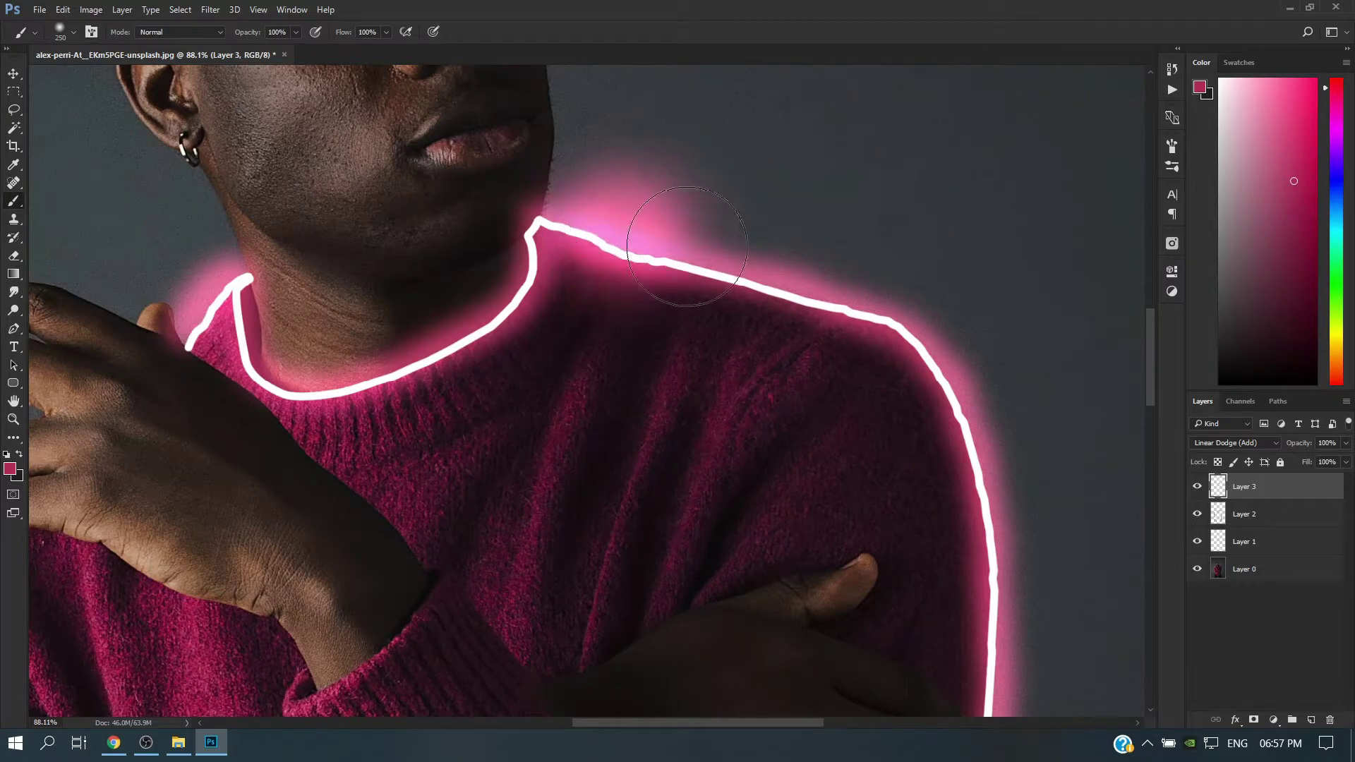
pyautogui.click(639, 232)
pyautogui.hotkey('ctrl', 'z')
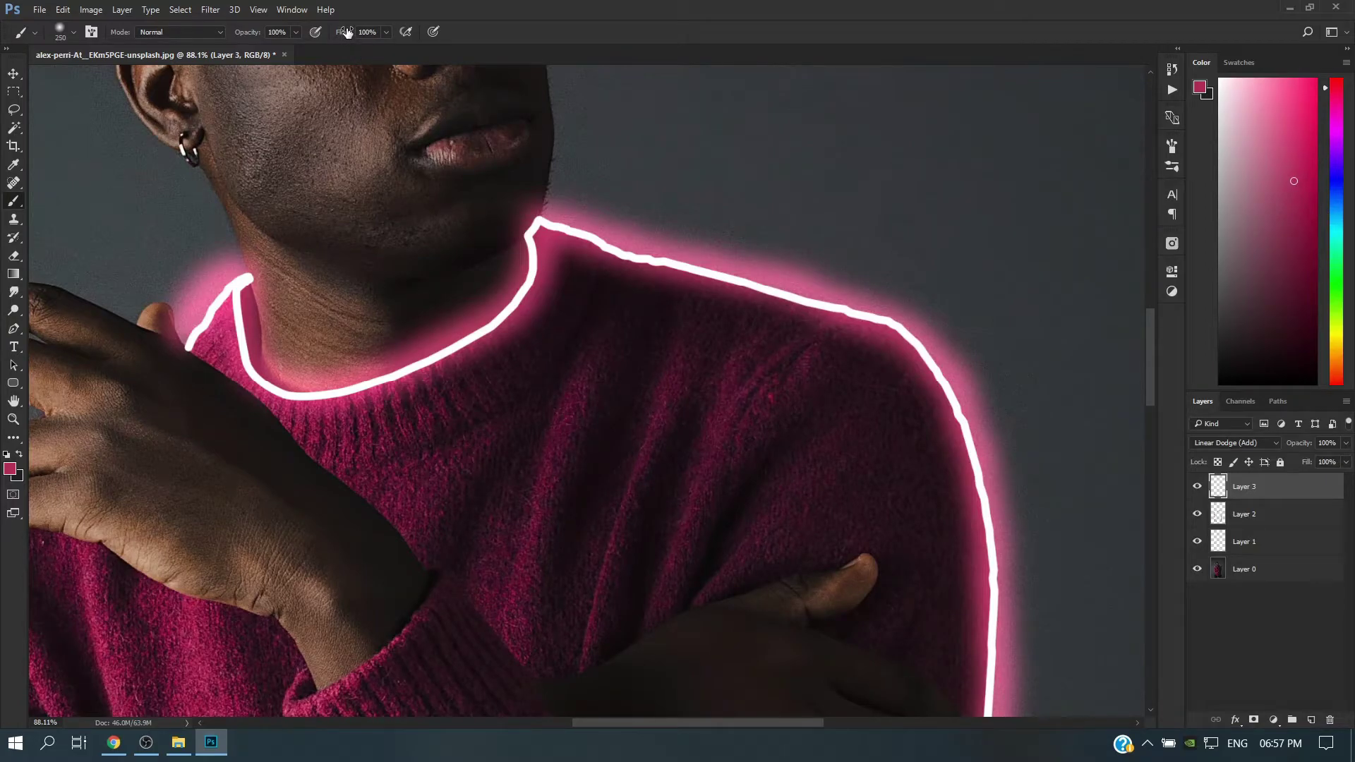
pyautogui.moveTo(346, 32); pyautogui.dragTo(333, 32)
# Step: Paint broad glow over the shoulder, right arm, hem, left sleeve, neckline and left collar
pyautogui.click(623, 230)
pyautogui.moveTo(623, 229); pyautogui.dragTo(1011, 565)
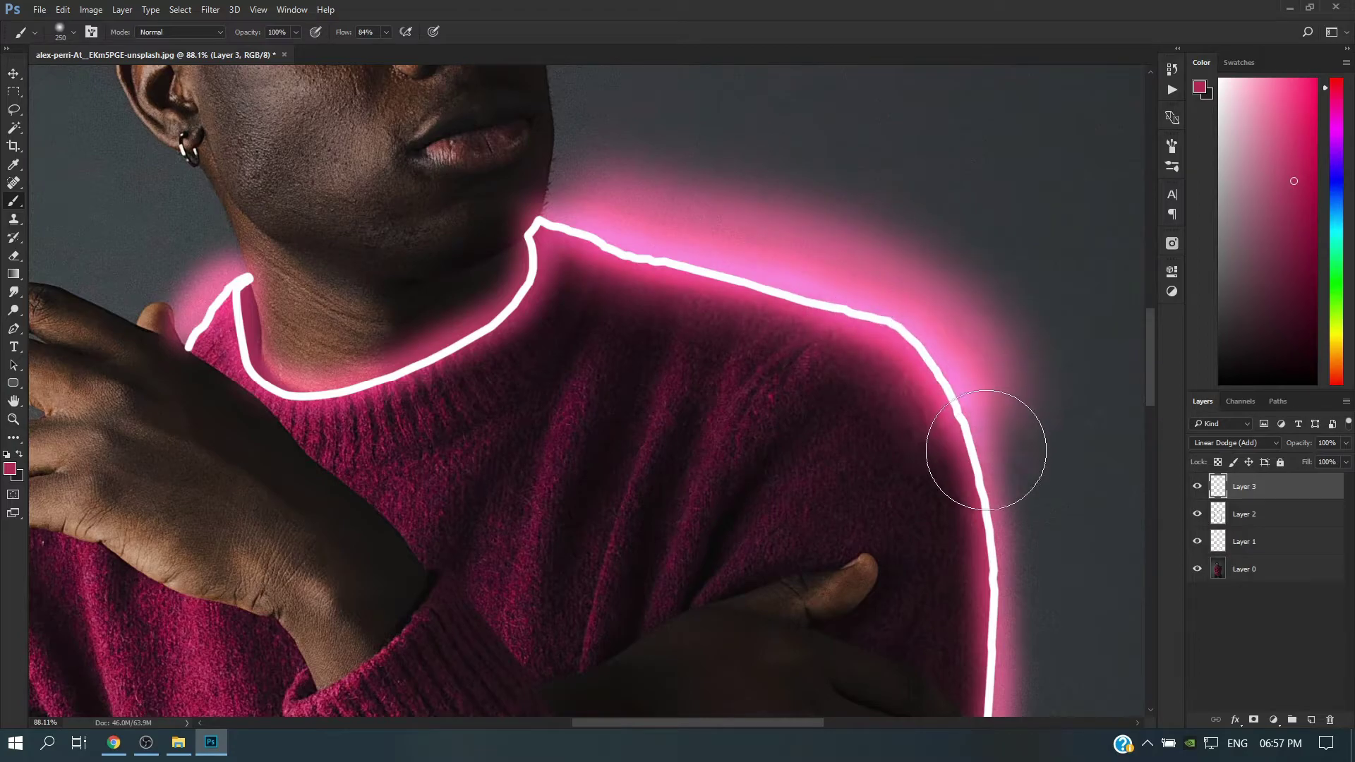
pyautogui.moveTo(1009, 569)
pyautogui.mouseDown()
pyautogui.moveTo(961, 216)
pyautogui.moveTo(962, 408)
pyautogui.moveTo(918, 699)
pyautogui.mouseUp()
pyautogui.scroll(-5, 1007, 423)
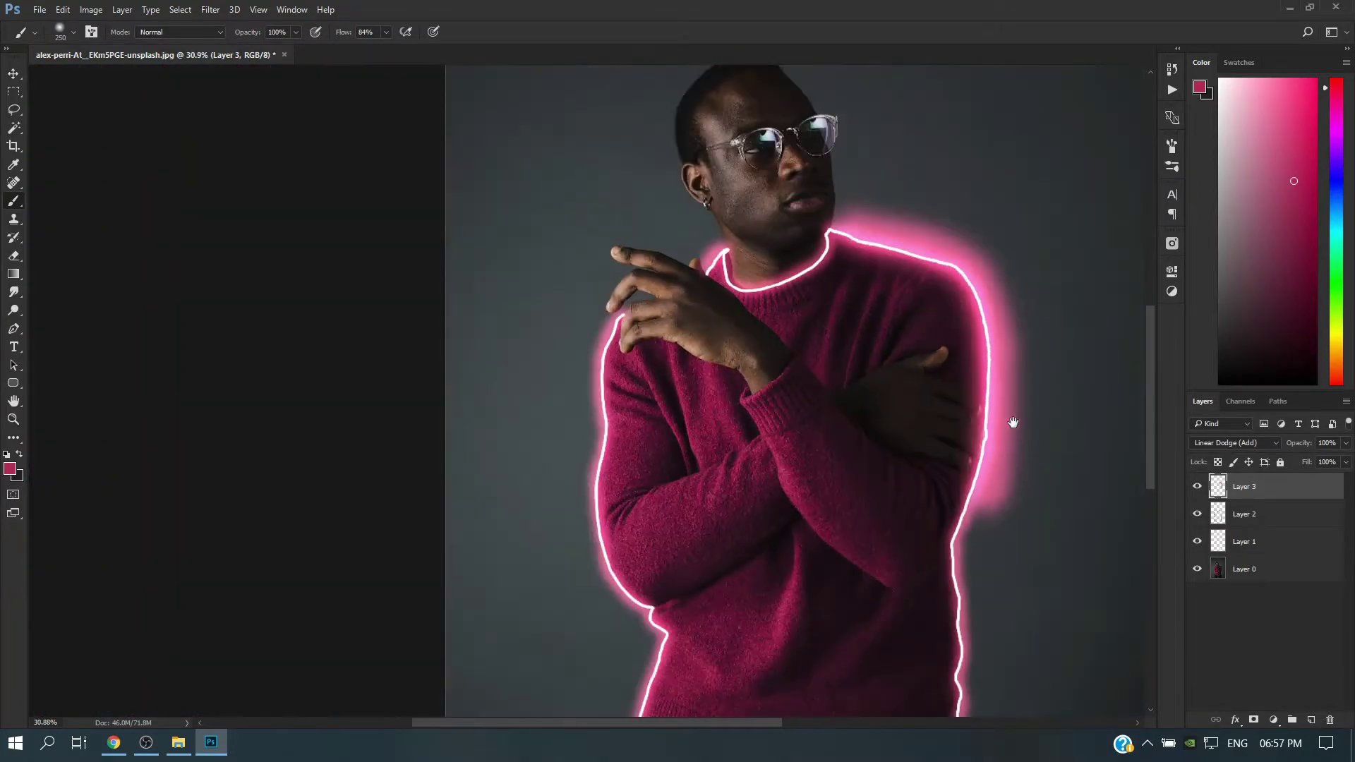
pyautogui.moveTo(1007, 423); pyautogui.dragTo(971, 632)
pyautogui.moveTo(1047, 529); pyautogui.dragTo(1023, 224)
pyautogui.moveTo(942, 441)
pyautogui.mouseDown()
pyautogui.moveTo(563, 135)
pyautogui.moveTo(592, 488)
pyautogui.mouseUp()
pyautogui.moveTo(620, 367); pyautogui.dragTo(601, 472)
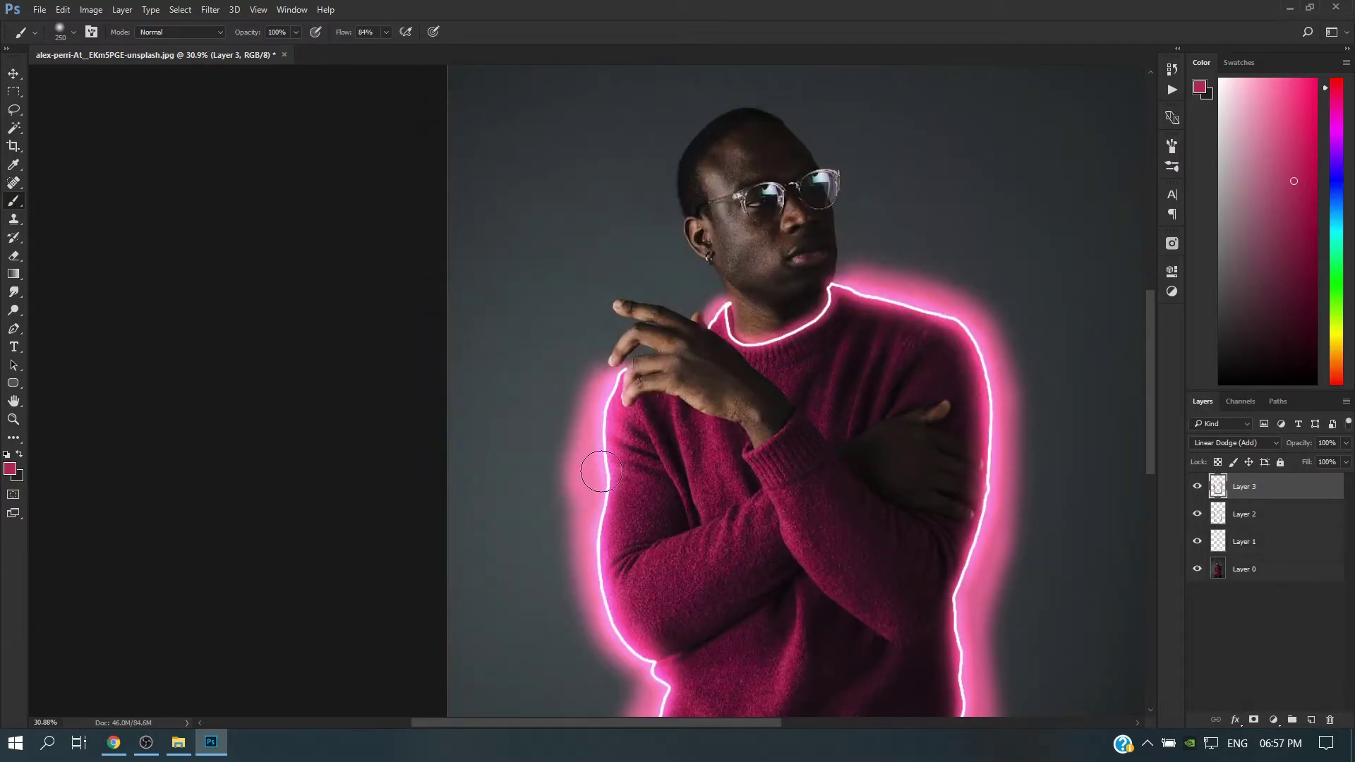
pyautogui.moveTo(727, 314); pyautogui.dragTo(831, 293)
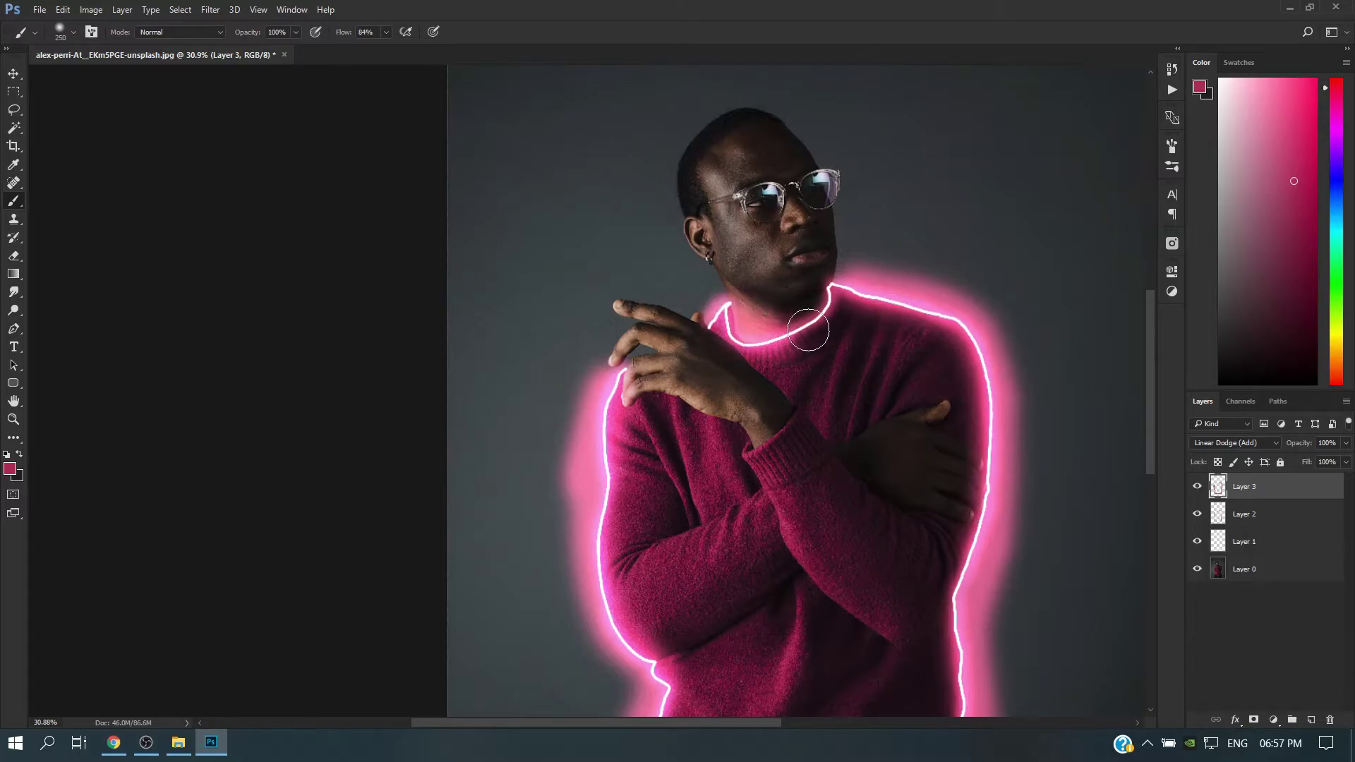
pyautogui.moveTo(738, 311); pyautogui.dragTo(709, 300)
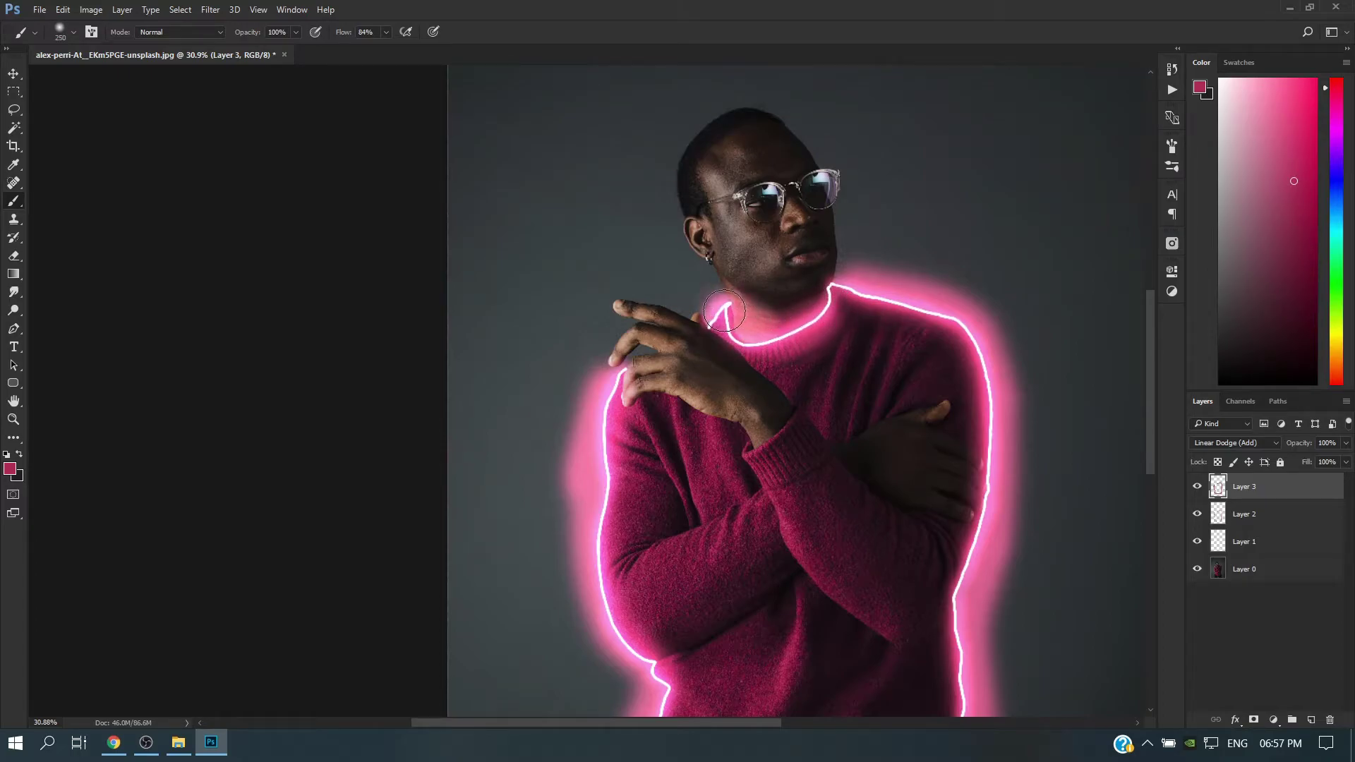
pyautogui.moveTo(600, 374); pyautogui.dragTo(603, 351)
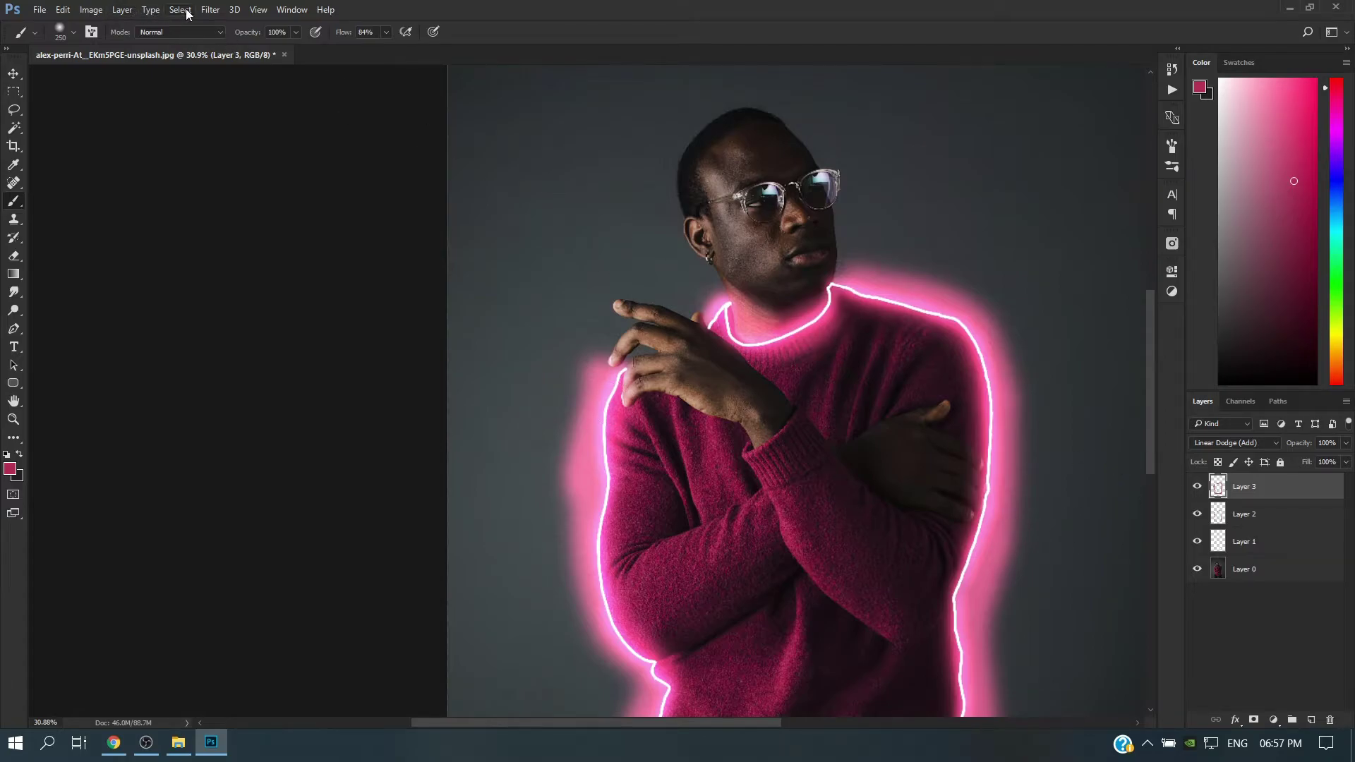
# Step: Blur Layer 3's wide pink glow with a 133-pixel Gaussian Blur
pyautogui.click(210, 10)
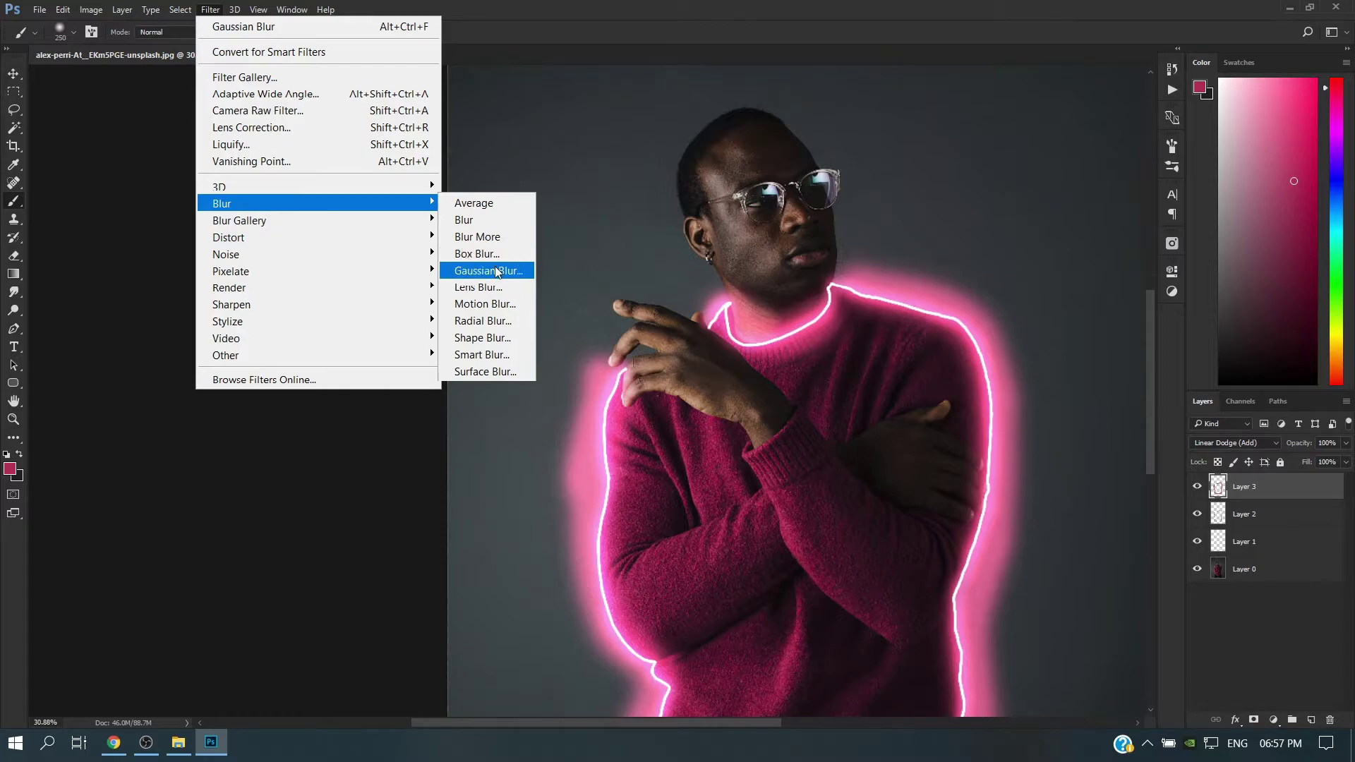
pyautogui.click(498, 270)
pyautogui.moveTo(1006, 448); pyautogui.dragTo(1054, 444)
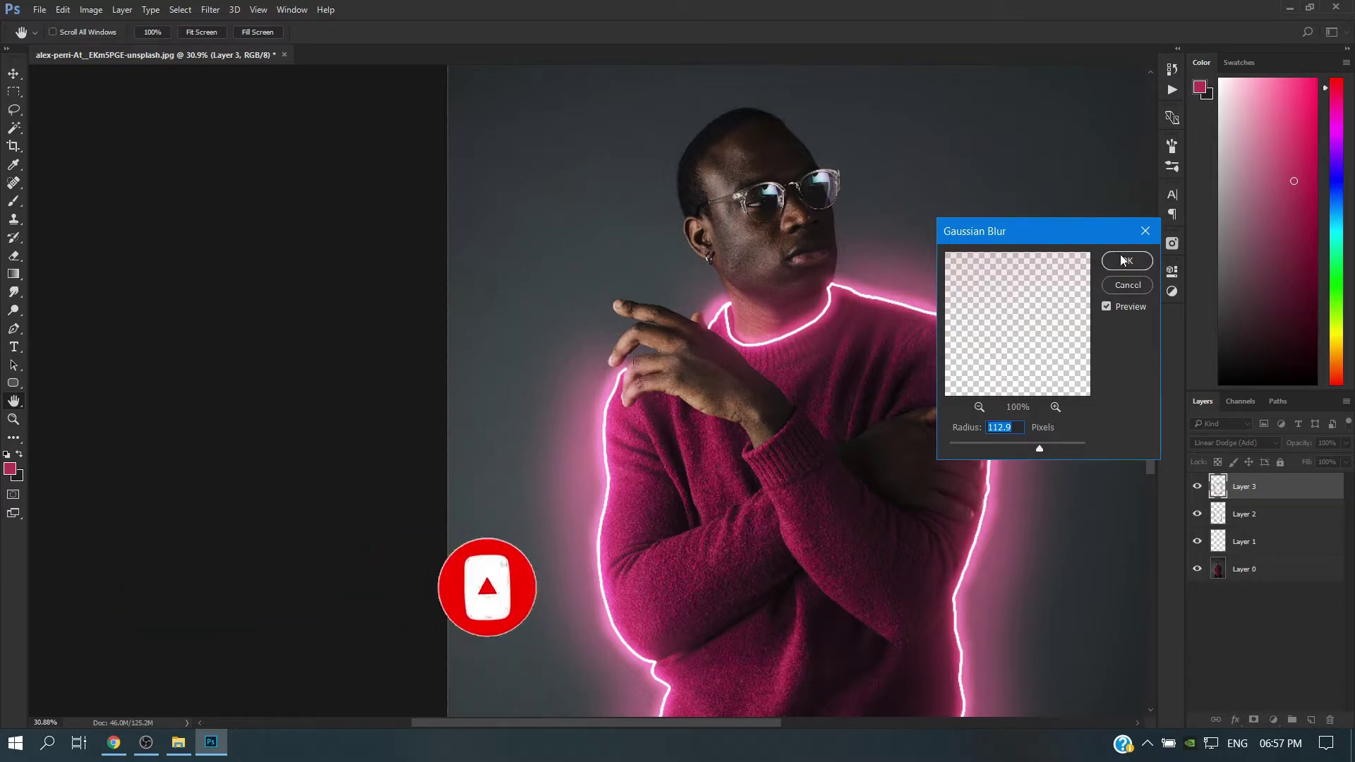
pyautogui.moveTo(1055, 443); pyautogui.dragTo(1067, 448)
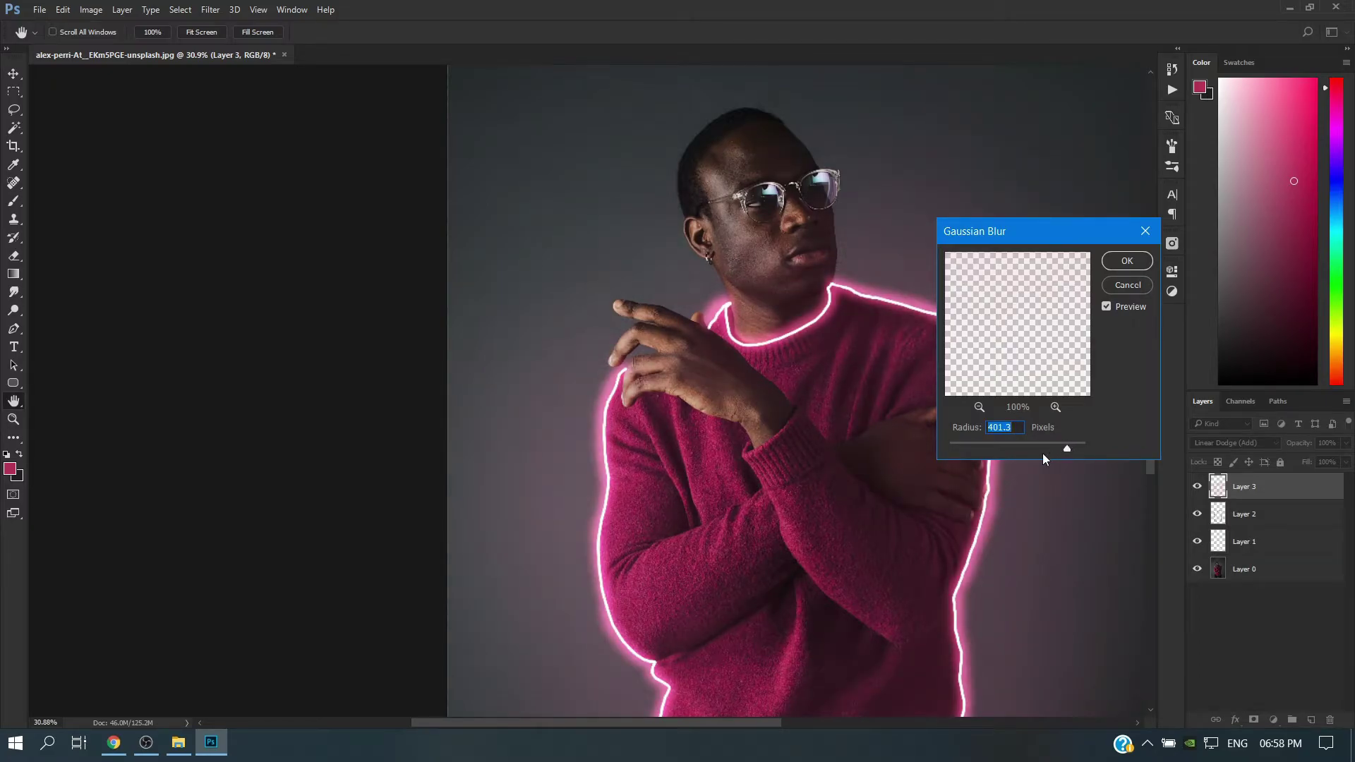
pyautogui.moveTo(1061, 448); pyautogui.dragTo(1051, 448)
pyautogui.moveTo(1052, 447); pyautogui.dragTo(1044, 448)
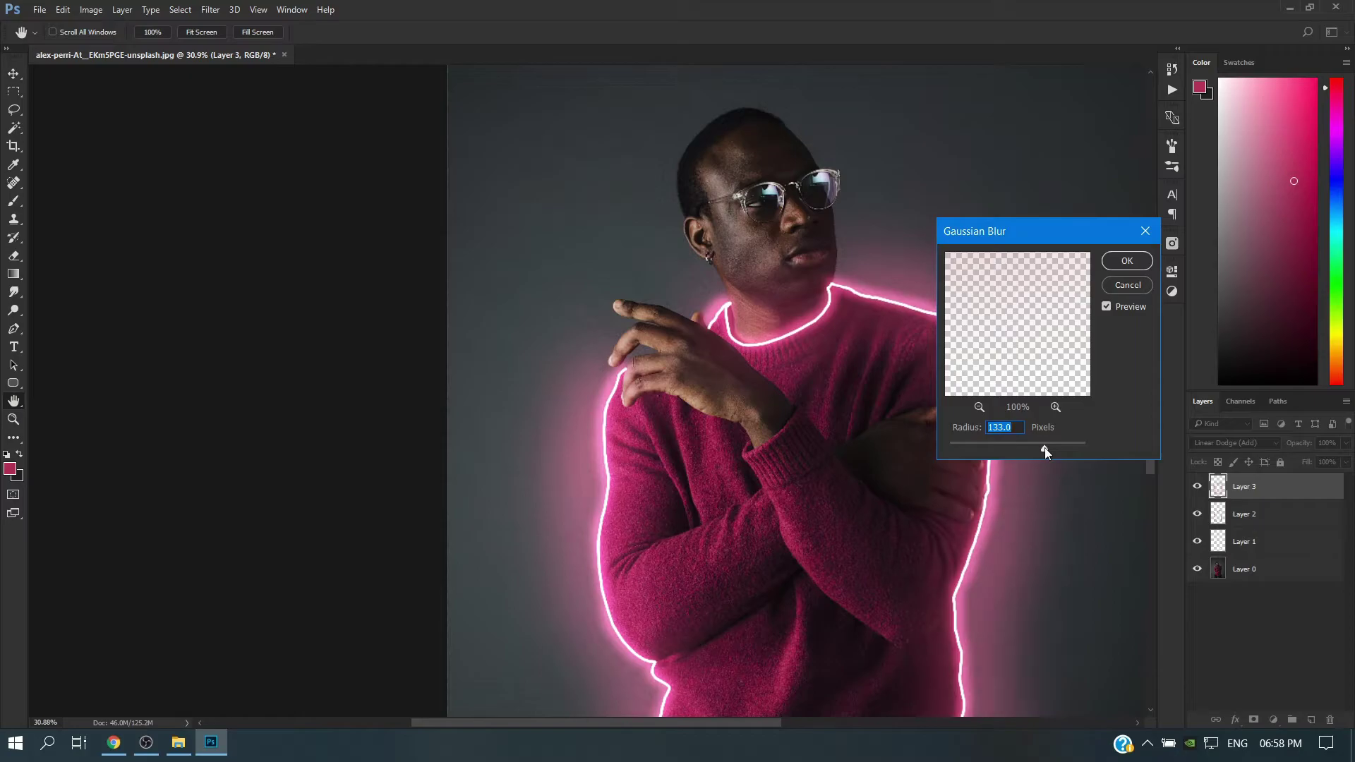
pyautogui.click(1124, 263)
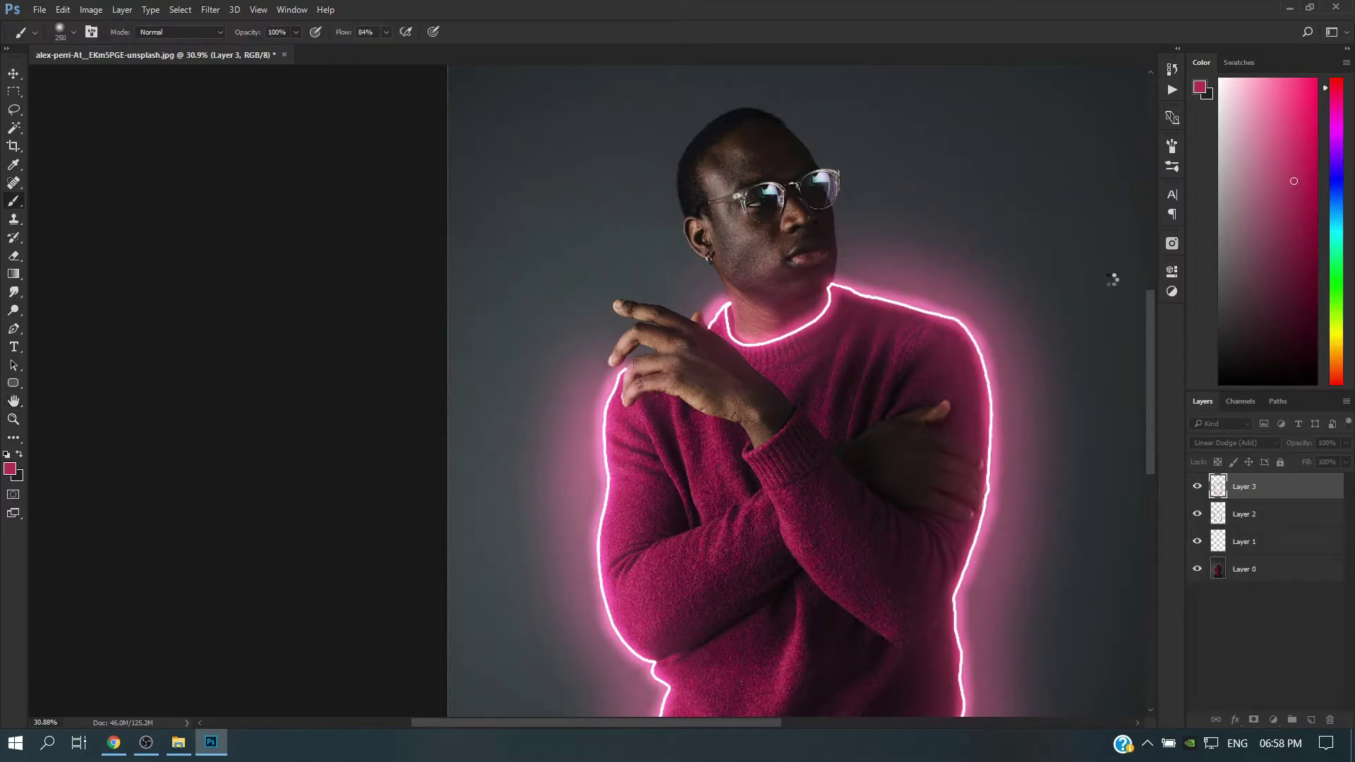
# Step: Fit the image on screen and add a Levels adjustment with inputs 21, 0.96 and 202
pyautogui.hotkey('ctrl', '0')
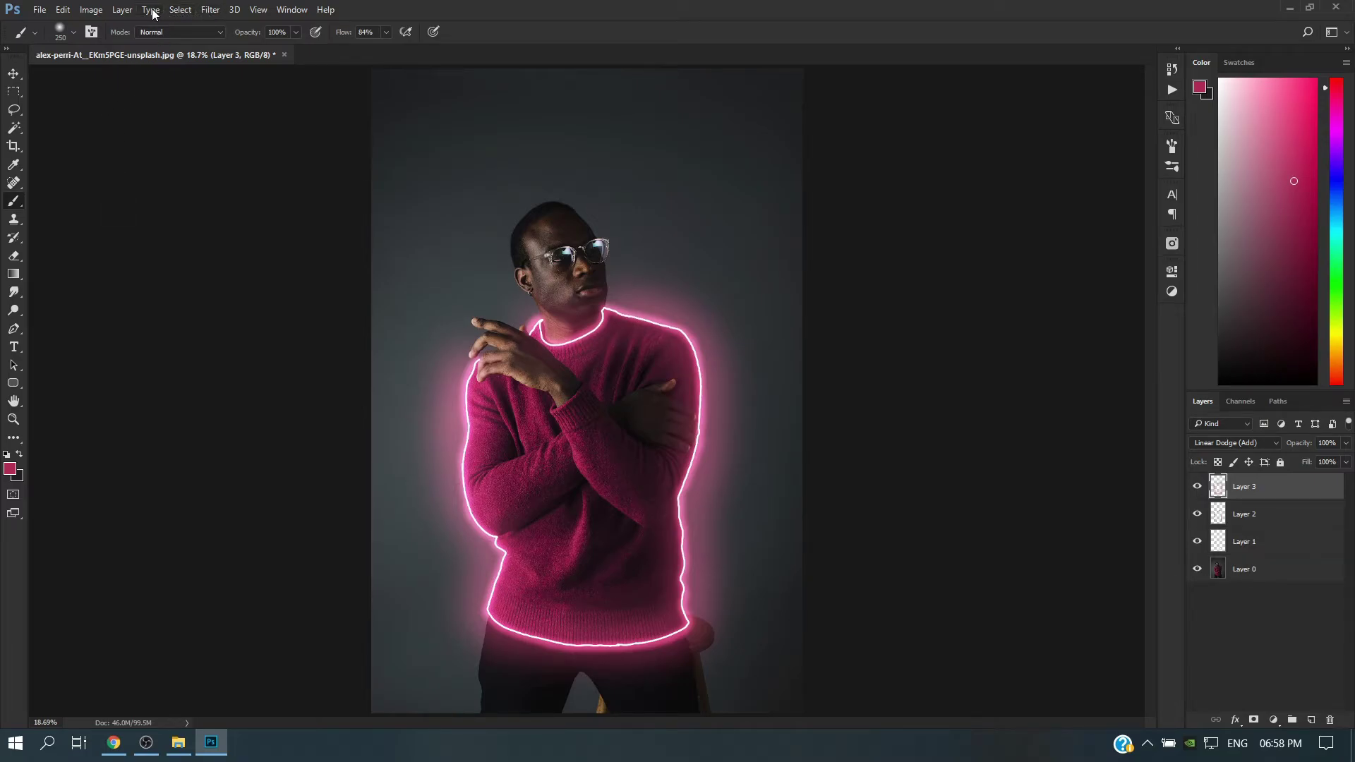
pyautogui.click(206, 10)
pyautogui.click(198, 12)
pyautogui.click(1274, 720)
pyautogui.click(1114, 310)
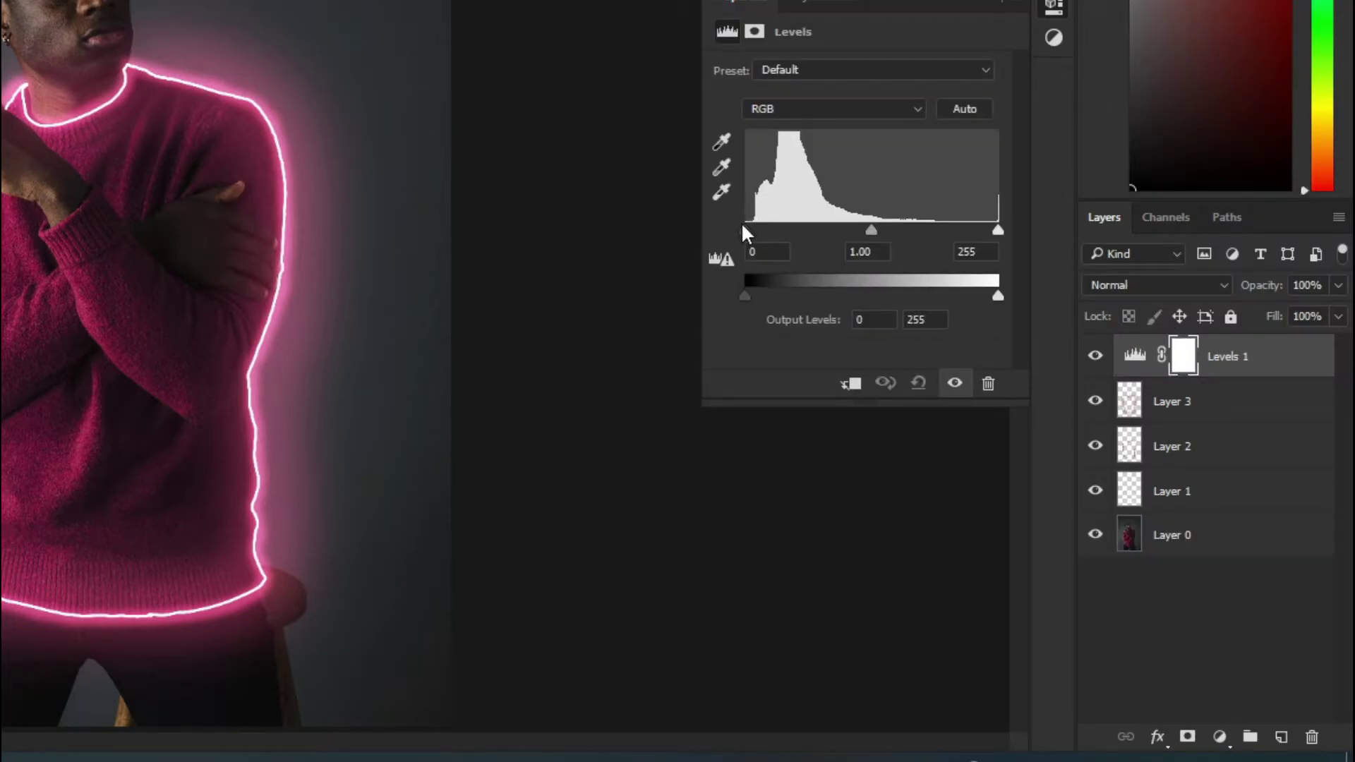
pyautogui.moveTo(745, 230)
pyautogui.mouseDown()
pyautogui.moveTo(774, 232)
pyautogui.moveTo(766, 240)
pyautogui.mouseUp()
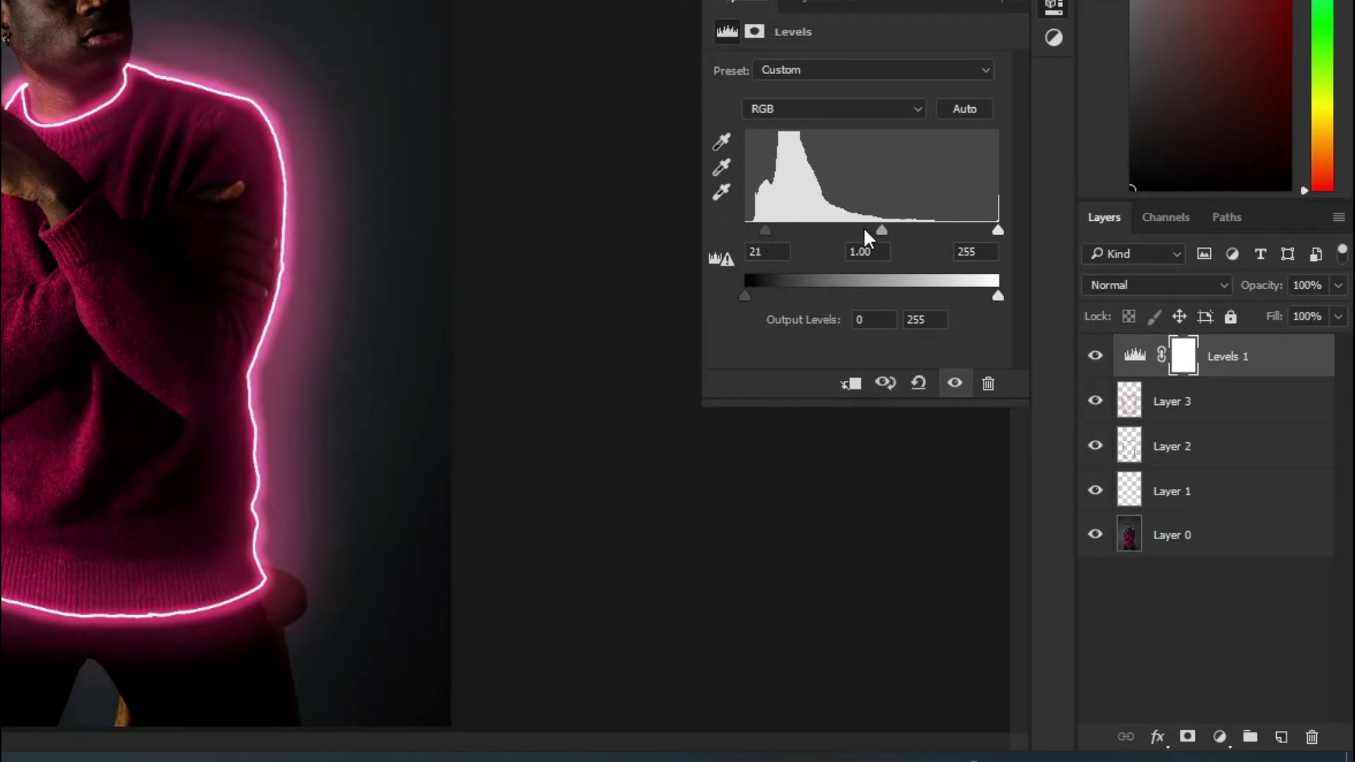
pyautogui.moveTo(864, 231); pyautogui.dragTo(885, 232)
pyautogui.moveTo(997, 229); pyautogui.dragTo(946, 232)
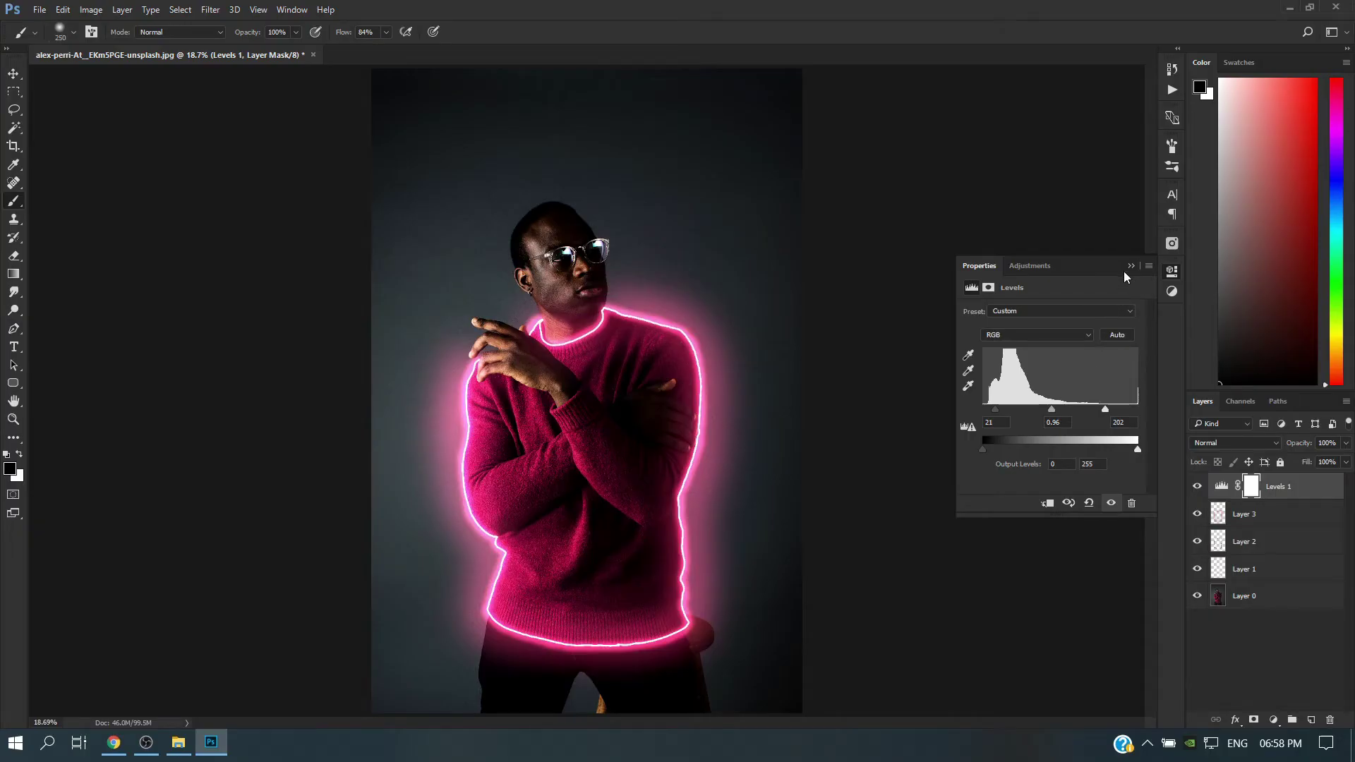
pyautogui.click(1128, 267)
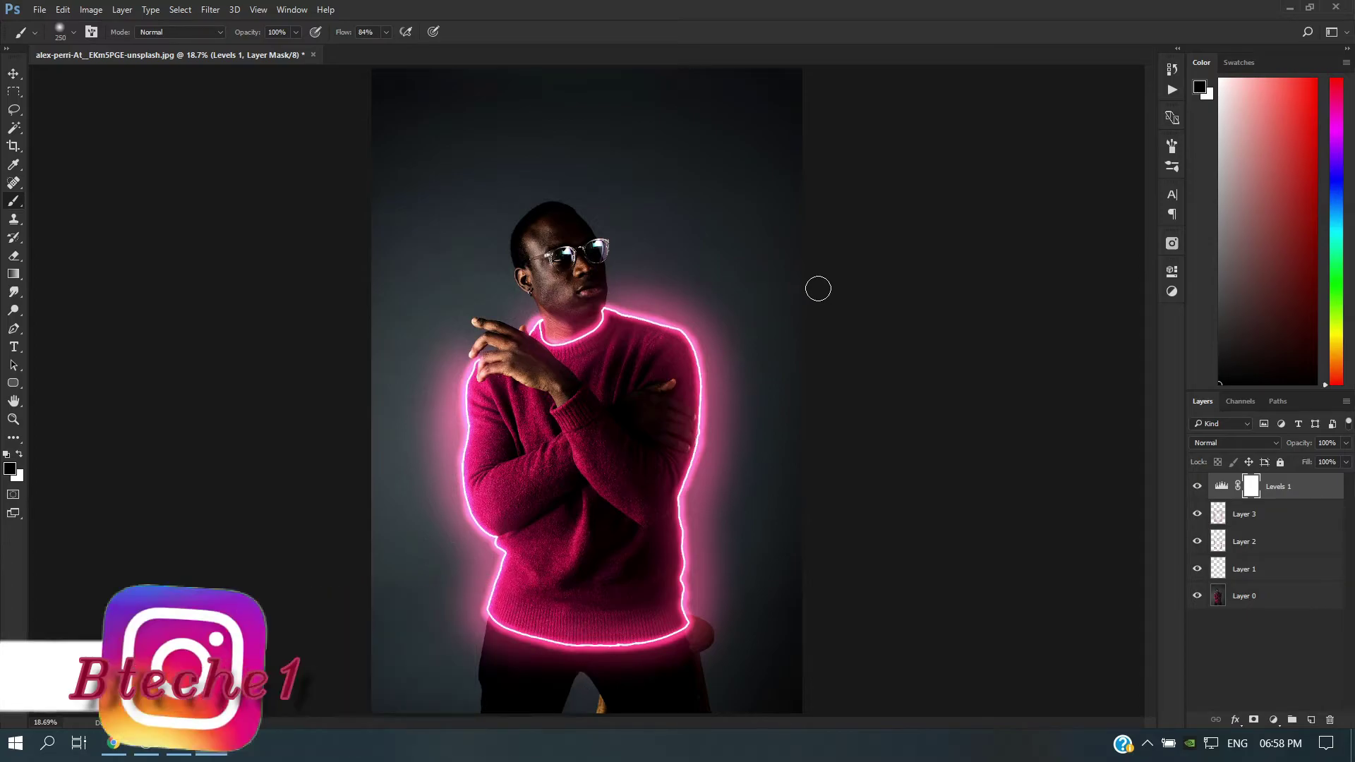
# Step: Add a new layer above Levels 1, zoom onto the finger, and shrink the brush to 40
pyautogui.scroll(1, 818, 287)
pyautogui.scroll(3, 819, 288)
pyautogui.scroll(1, 438, 247)
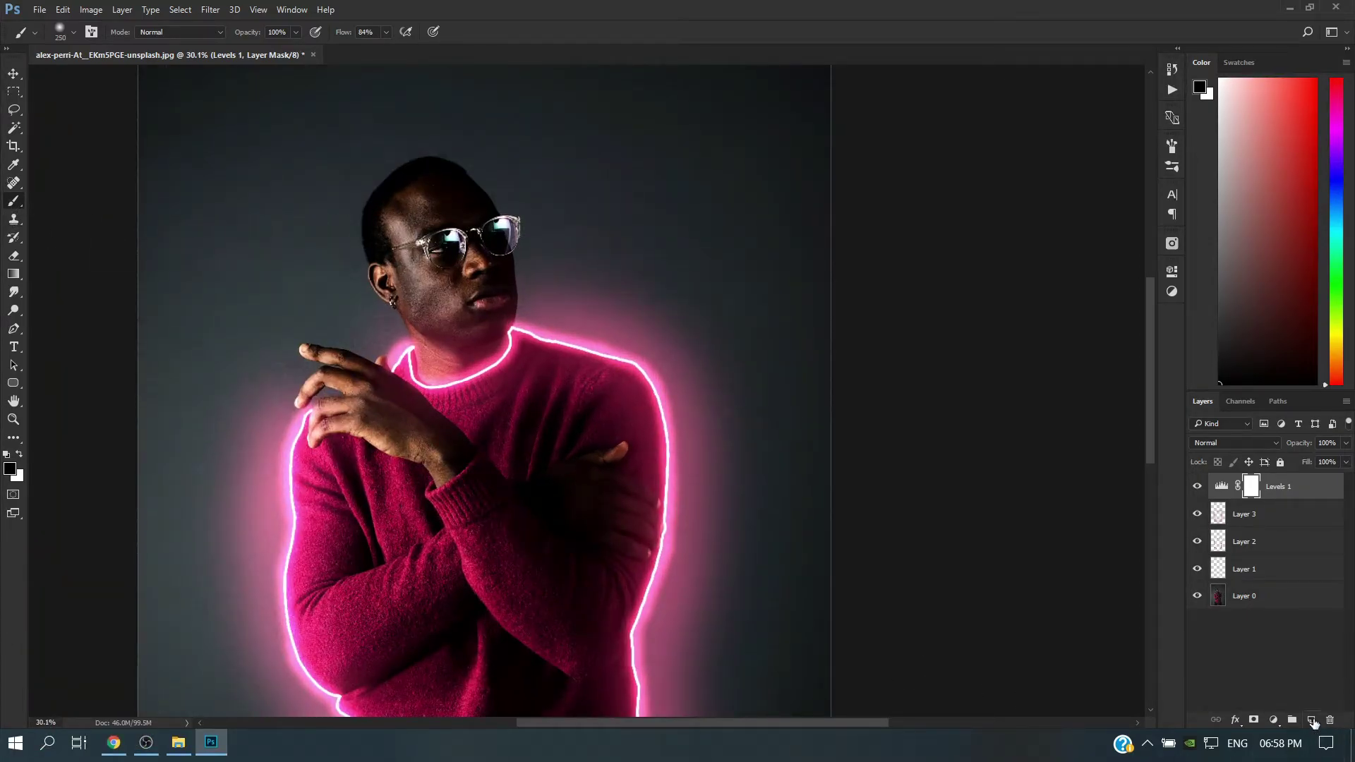
pyautogui.click(1313, 720)
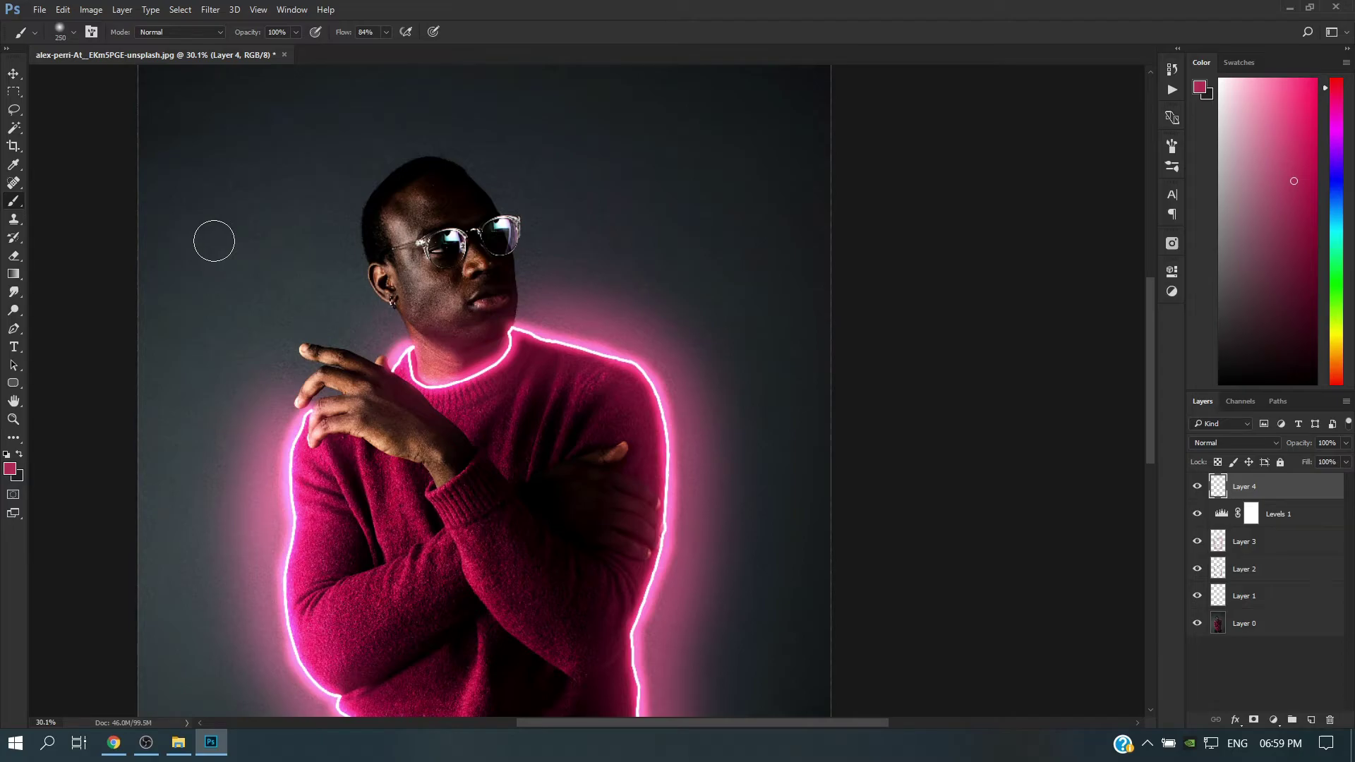
pyautogui.scroll(2, 213, 241)
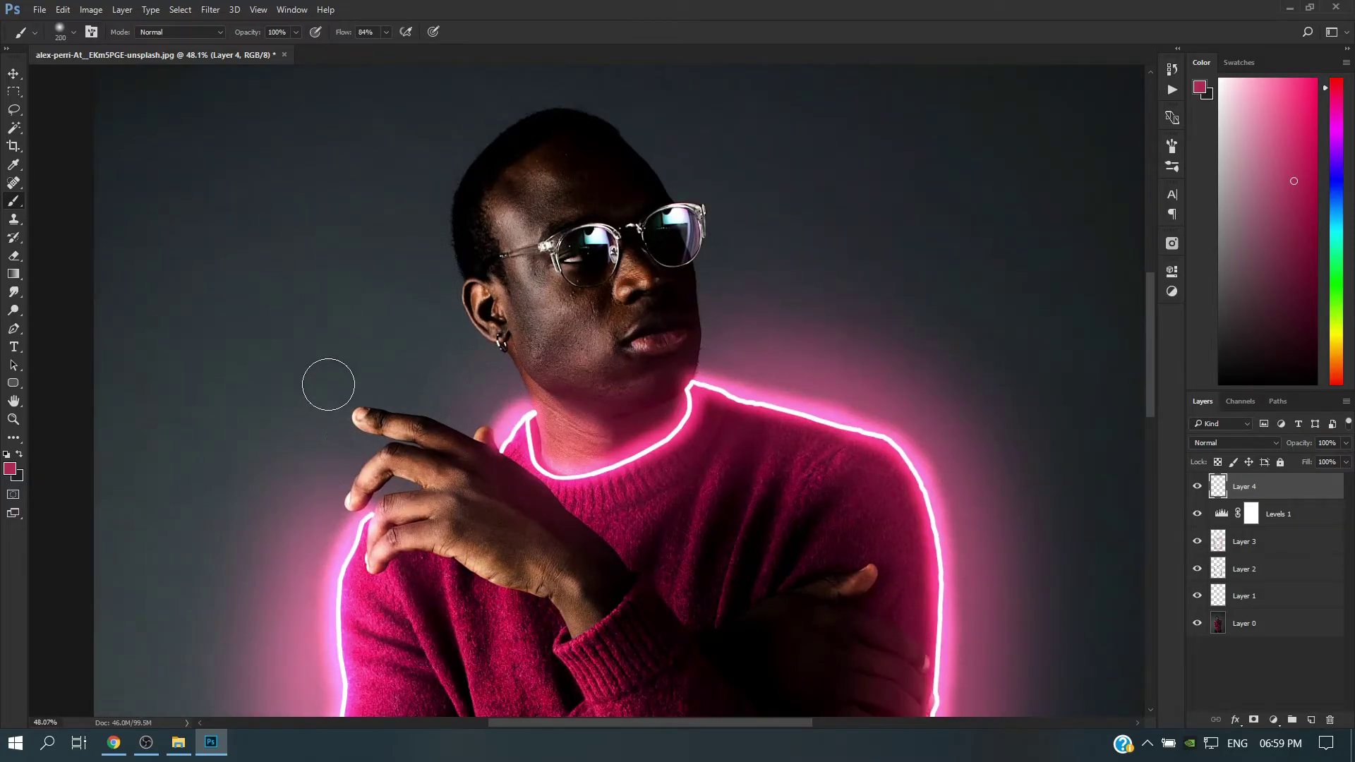
pyautogui.press('[')
pyautogui.press('[')
pyautogui.press('[')
pyautogui.scroll(1, 352, 503)
pyautogui.scroll(2, 352, 503)
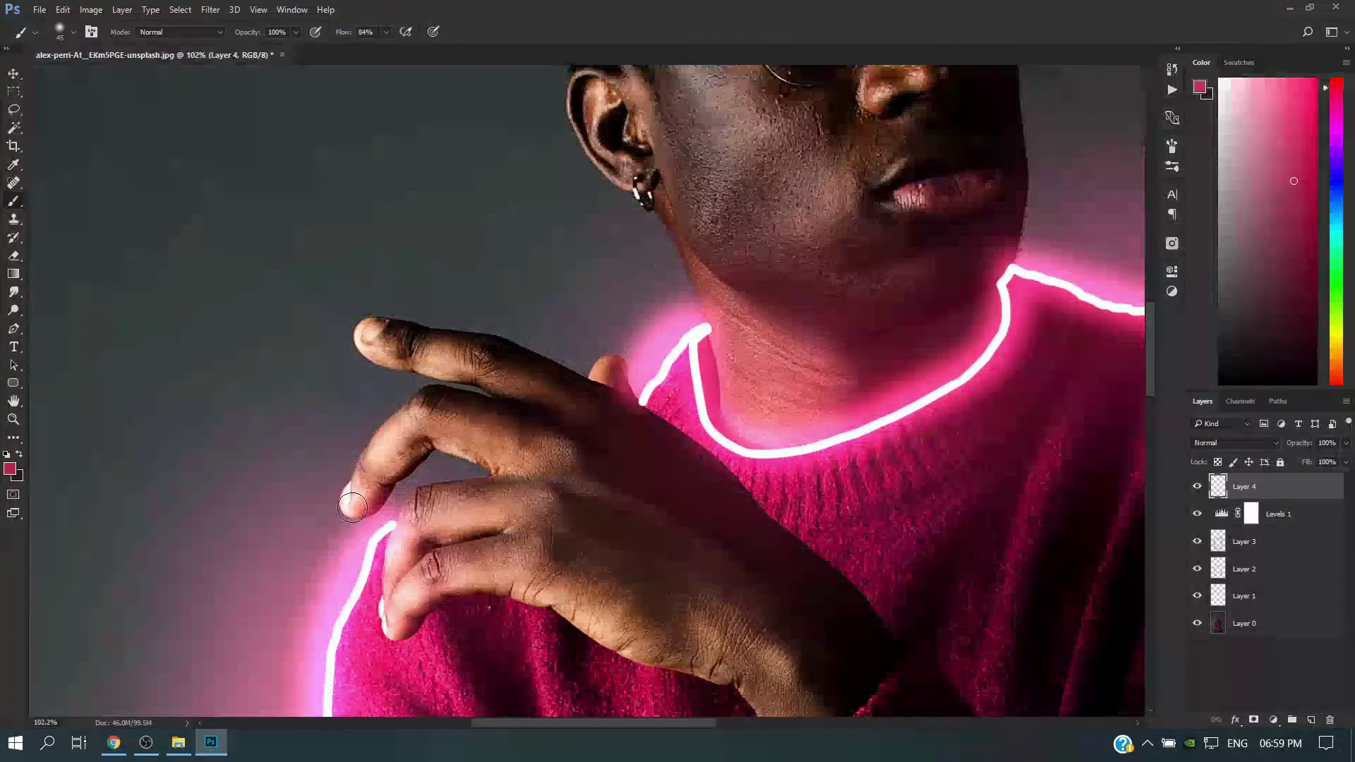
pyautogui.scroll(1, 352, 504)
pyautogui.scroll(1, 352, 506)
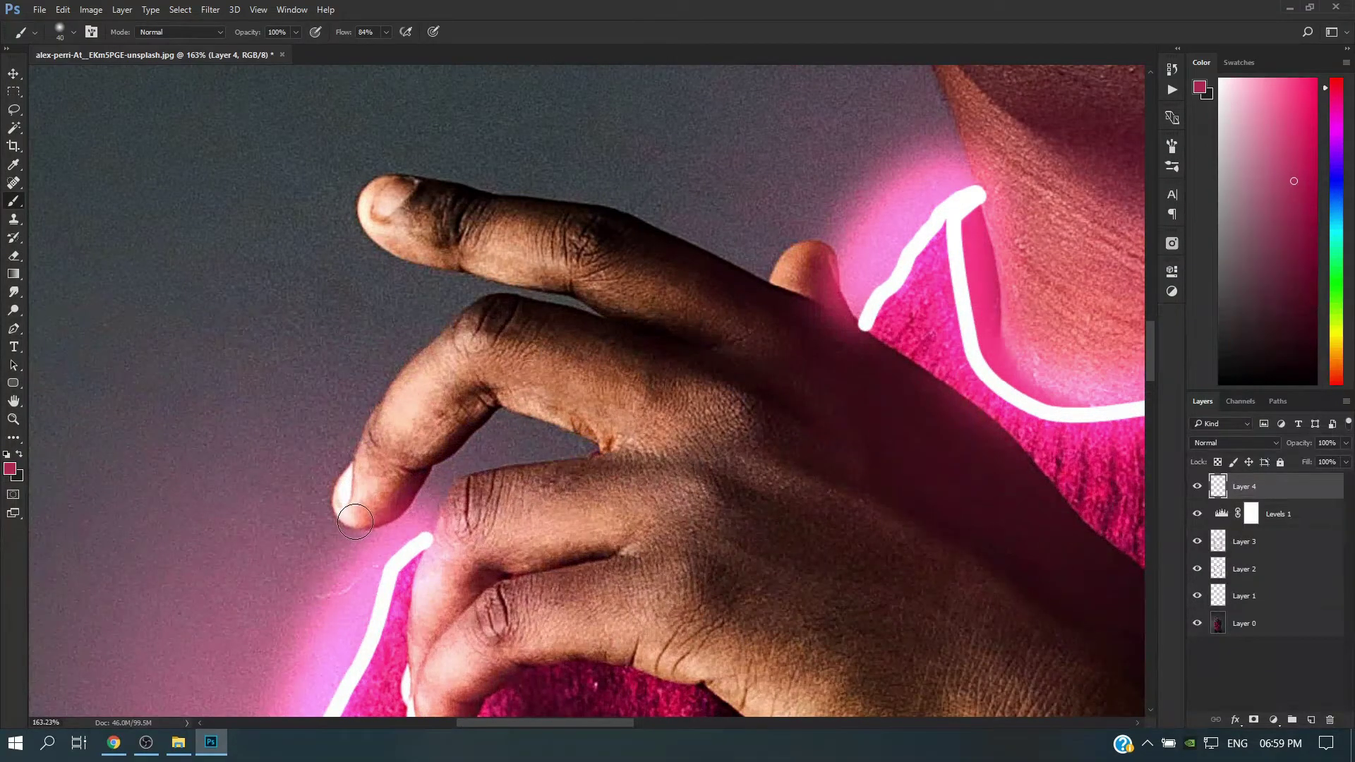
pyautogui.press('[')
pyautogui.moveTo(372, 530); pyautogui.dragTo(405, 509)
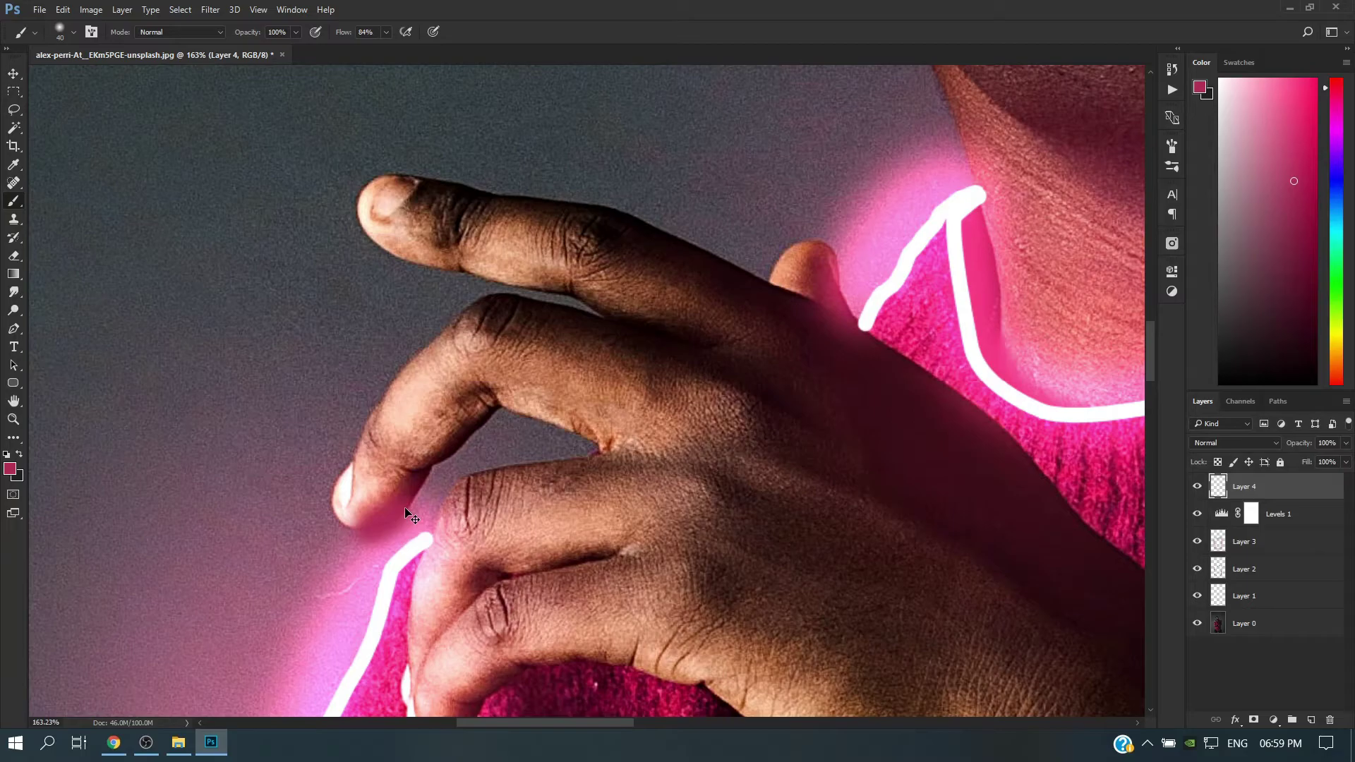
# Step: Set the layer to Linear Dodge (Add) and paint 100%-flow pink glow under the finger
pyautogui.click(1255, 443)
pyautogui.click(1227, 556)
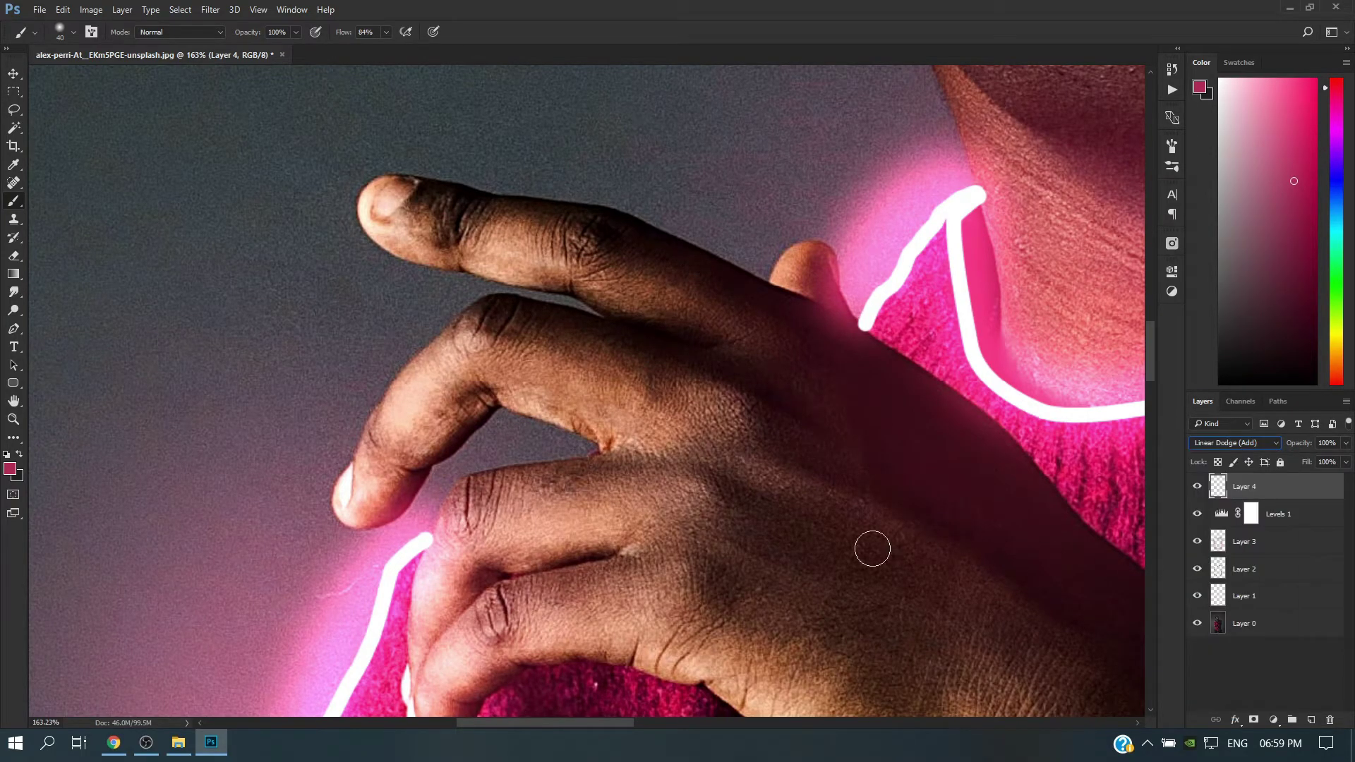
pyautogui.moveTo(364, 523); pyautogui.dragTo(443, 451)
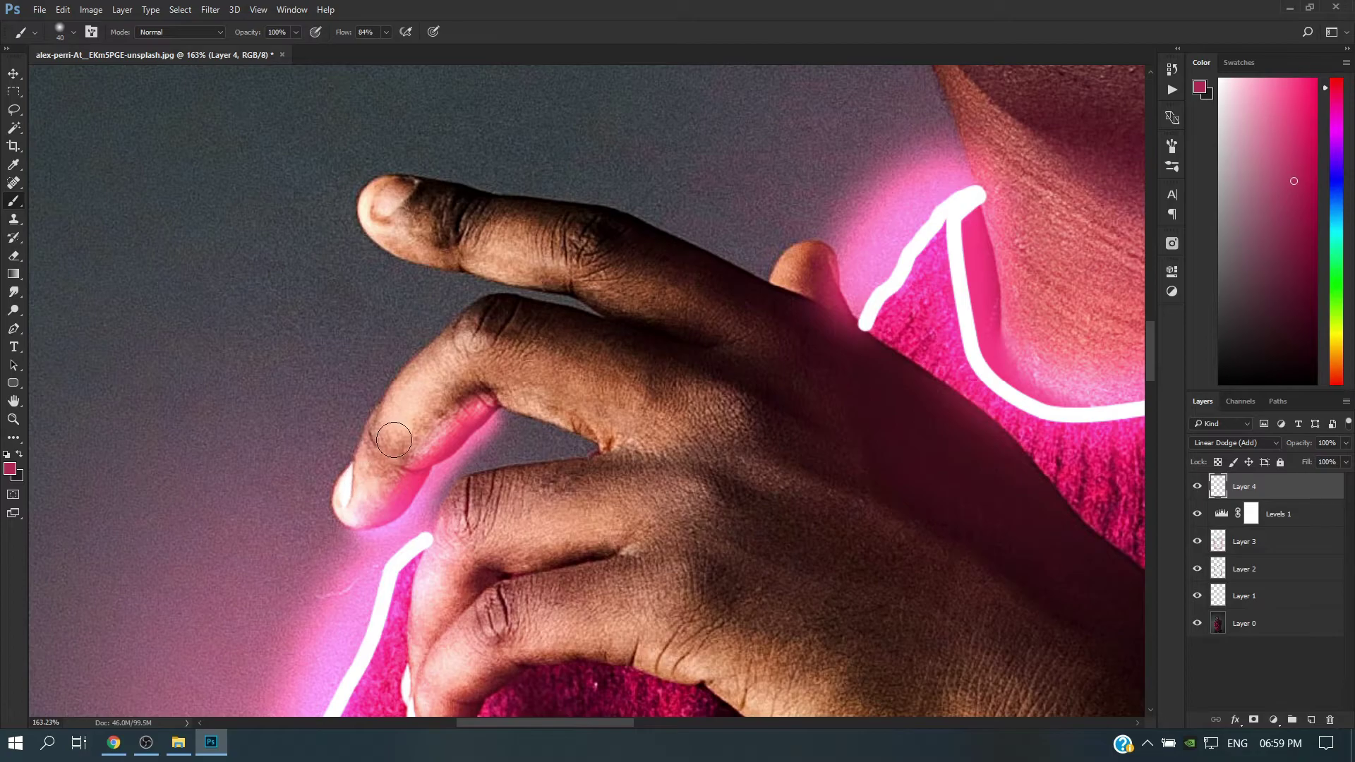
pyautogui.hotkey('ctrl', 'z')
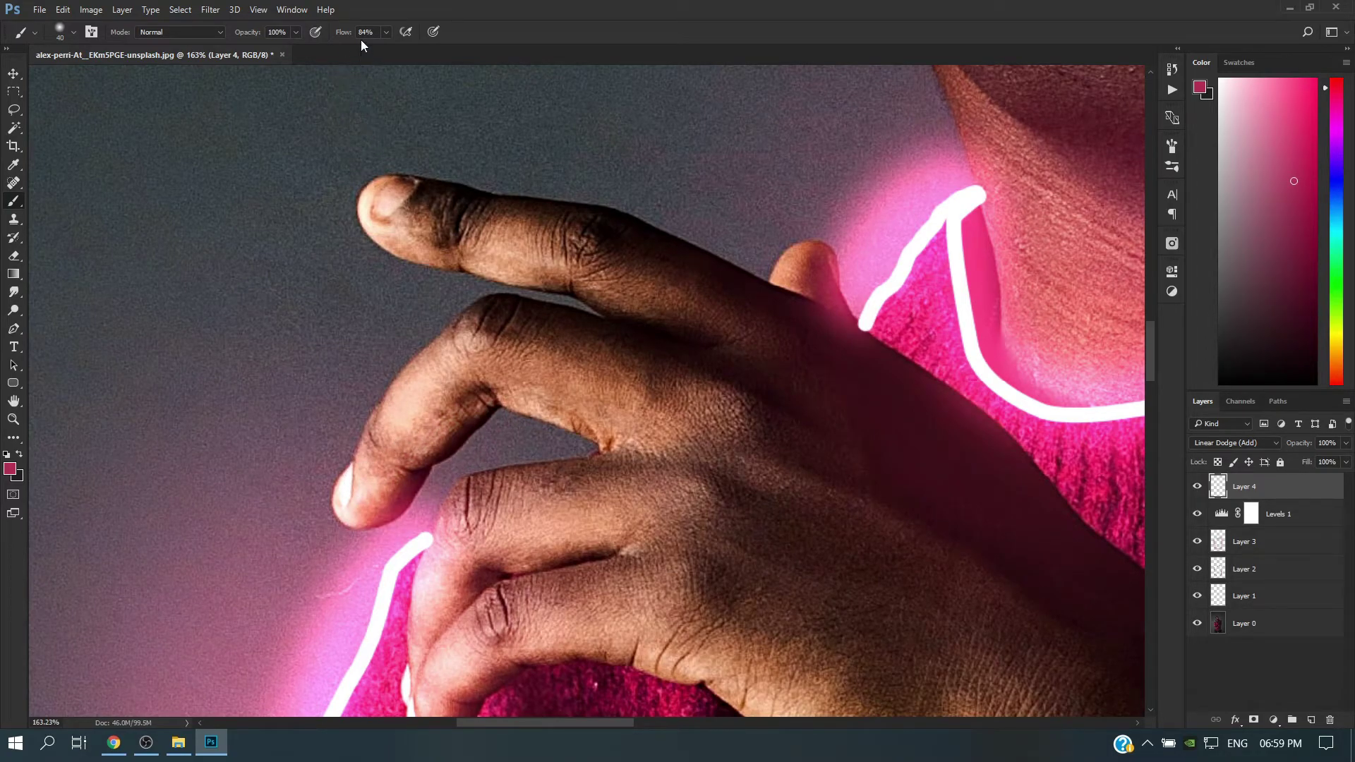
pyautogui.moveTo(348, 35); pyautogui.dragTo(423, 31)
pyautogui.moveTo(346, 526)
pyautogui.mouseDown()
pyautogui.moveTo(388, 523)
pyautogui.moveTo(493, 413)
pyautogui.mouseUp()
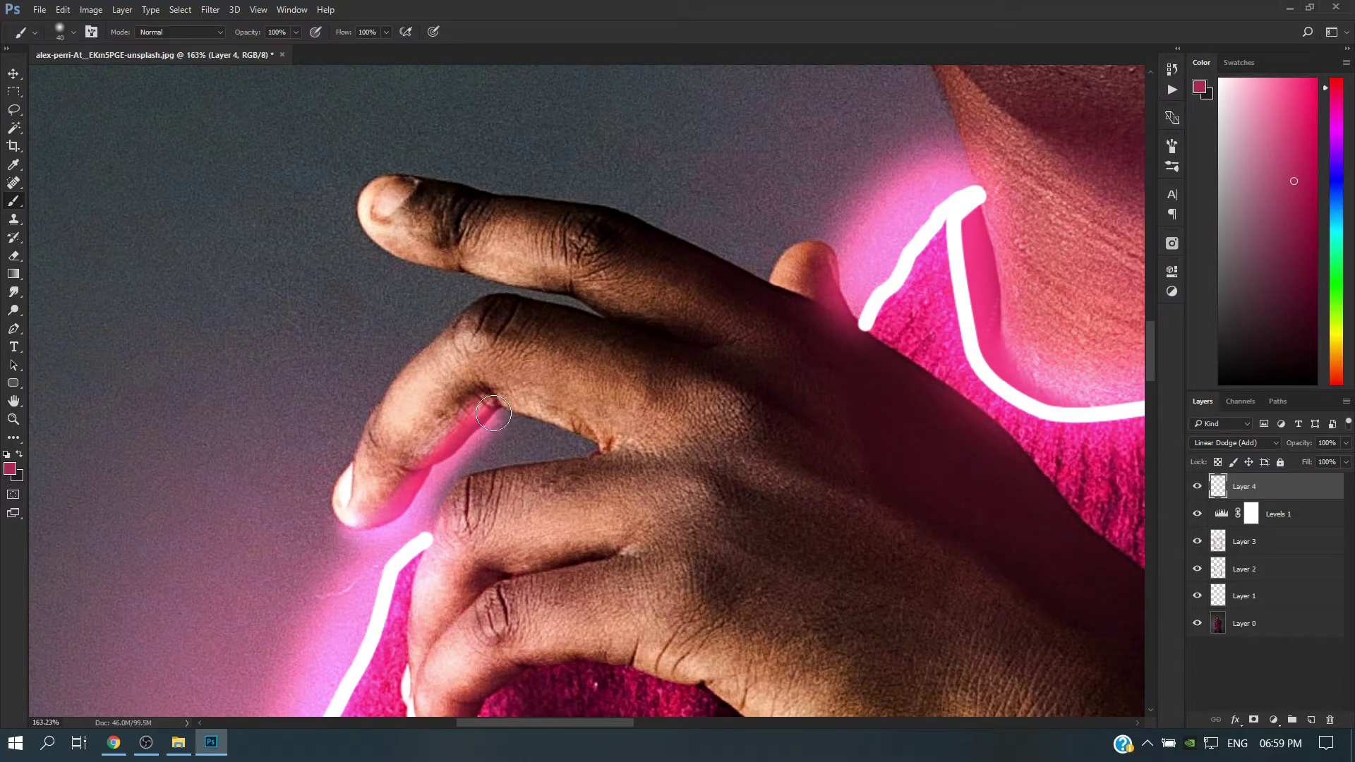
pyautogui.moveTo(494, 413); pyautogui.dragTo(554, 422)
pyautogui.moveTo(405, 482); pyautogui.dragTo(353, 517)
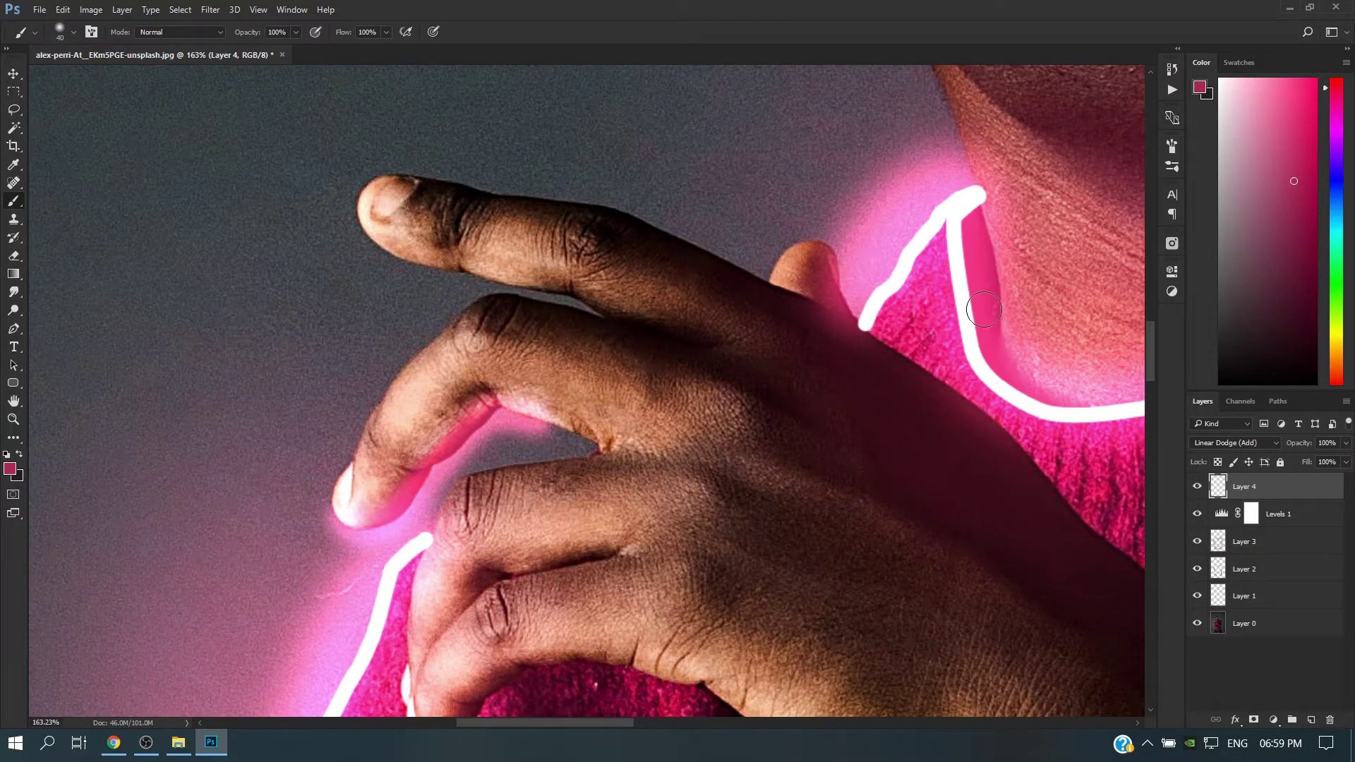
pyautogui.scroll(-2, 986, 306)
pyautogui.scroll(-2, 986, 307)
pyautogui.scroll(-2, 986, 307)
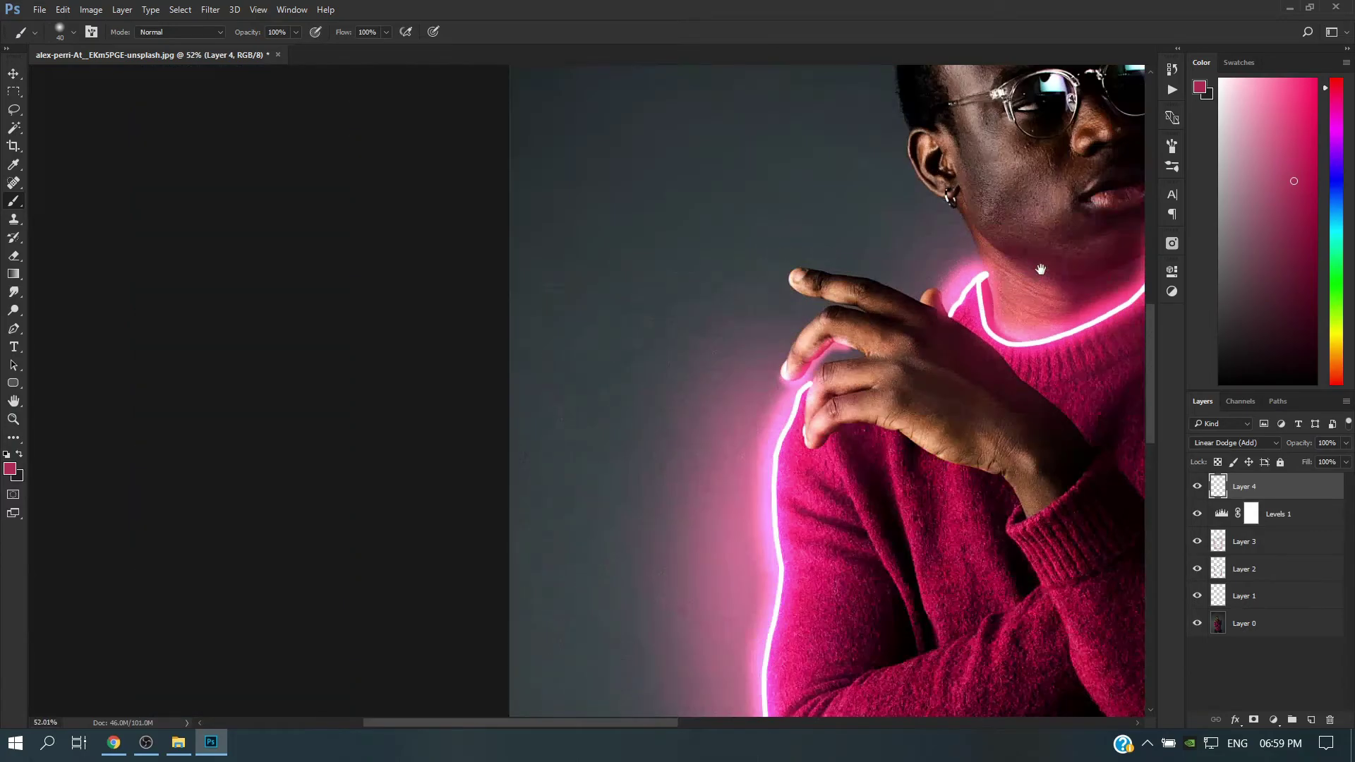
# Step: Paint pink glow along the jawline, up to the earring, behind the ear and under the chin
pyautogui.moveTo(1066, 230); pyautogui.dragTo(539, 351)
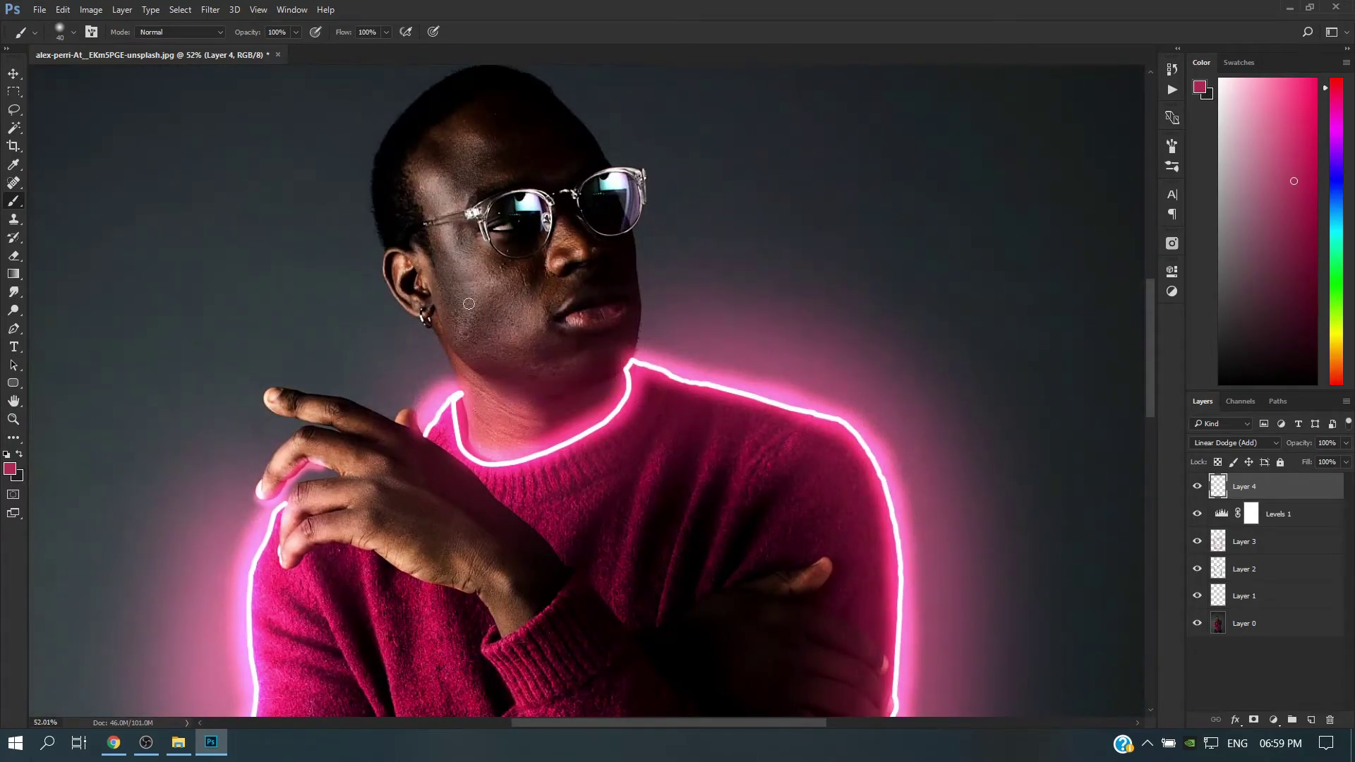
pyautogui.scroll(3, 468, 304)
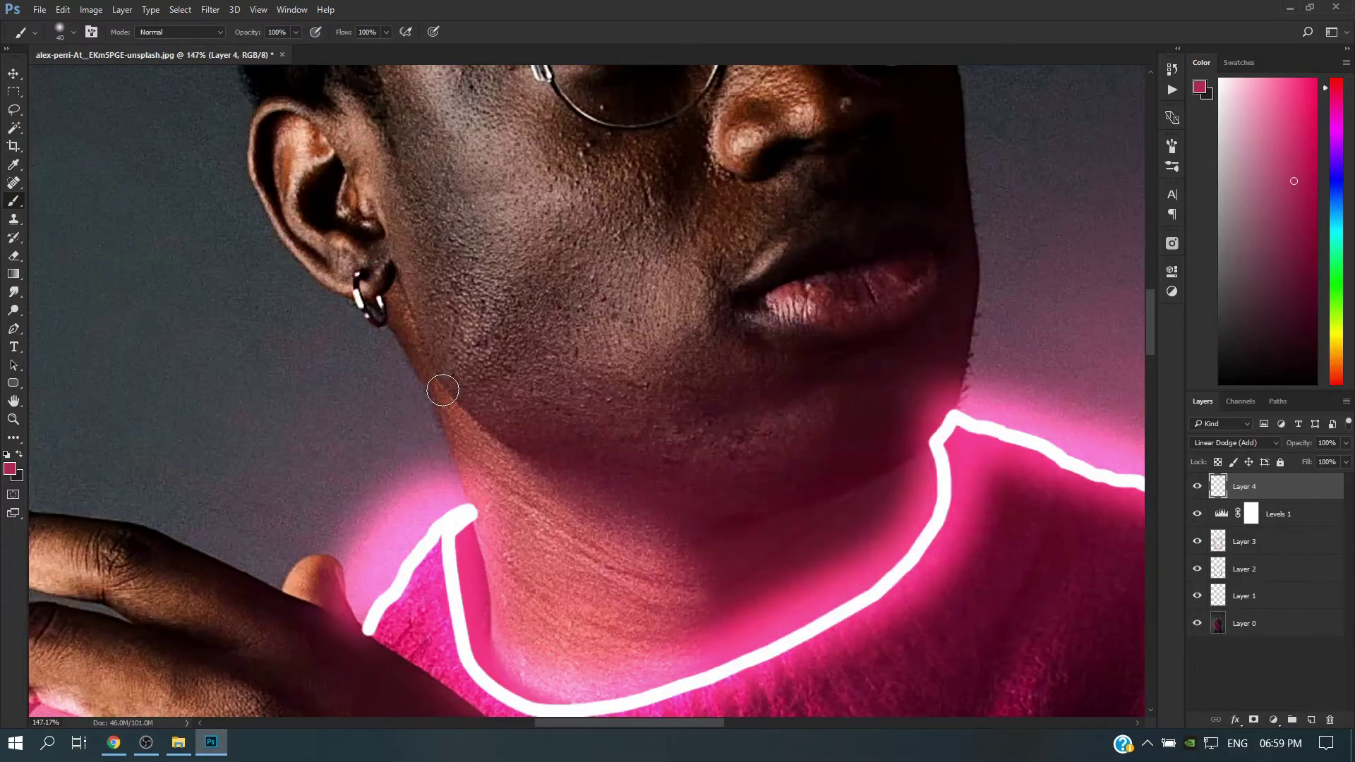
pyautogui.scroll(3, 443, 390)
pyautogui.moveTo(439, 381)
pyautogui.mouseDown()
pyautogui.moveTo(494, 434)
pyautogui.moveTo(706, 506)
pyautogui.mouseUp()
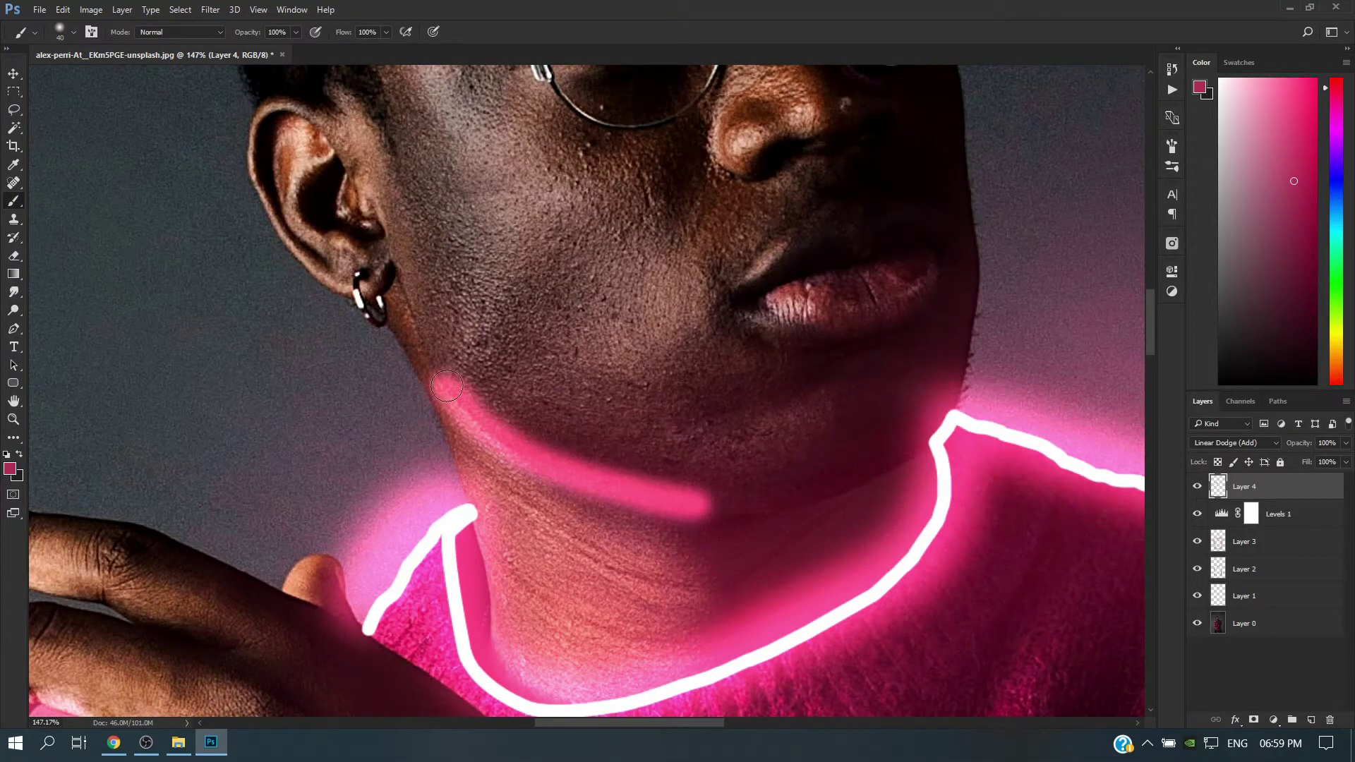
pyautogui.moveTo(446, 386); pyautogui.dragTo(404, 299)
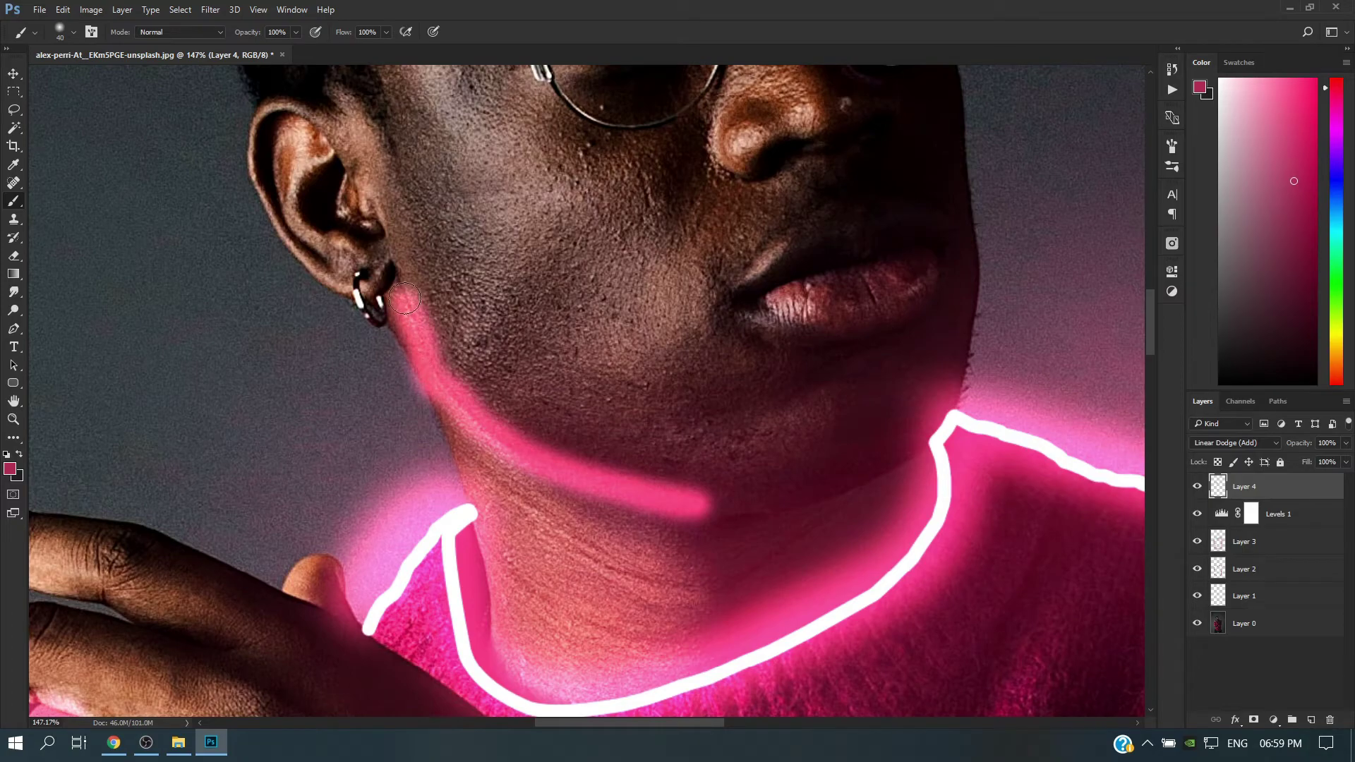
pyautogui.moveTo(254, 206); pyautogui.dragTo(338, 297)
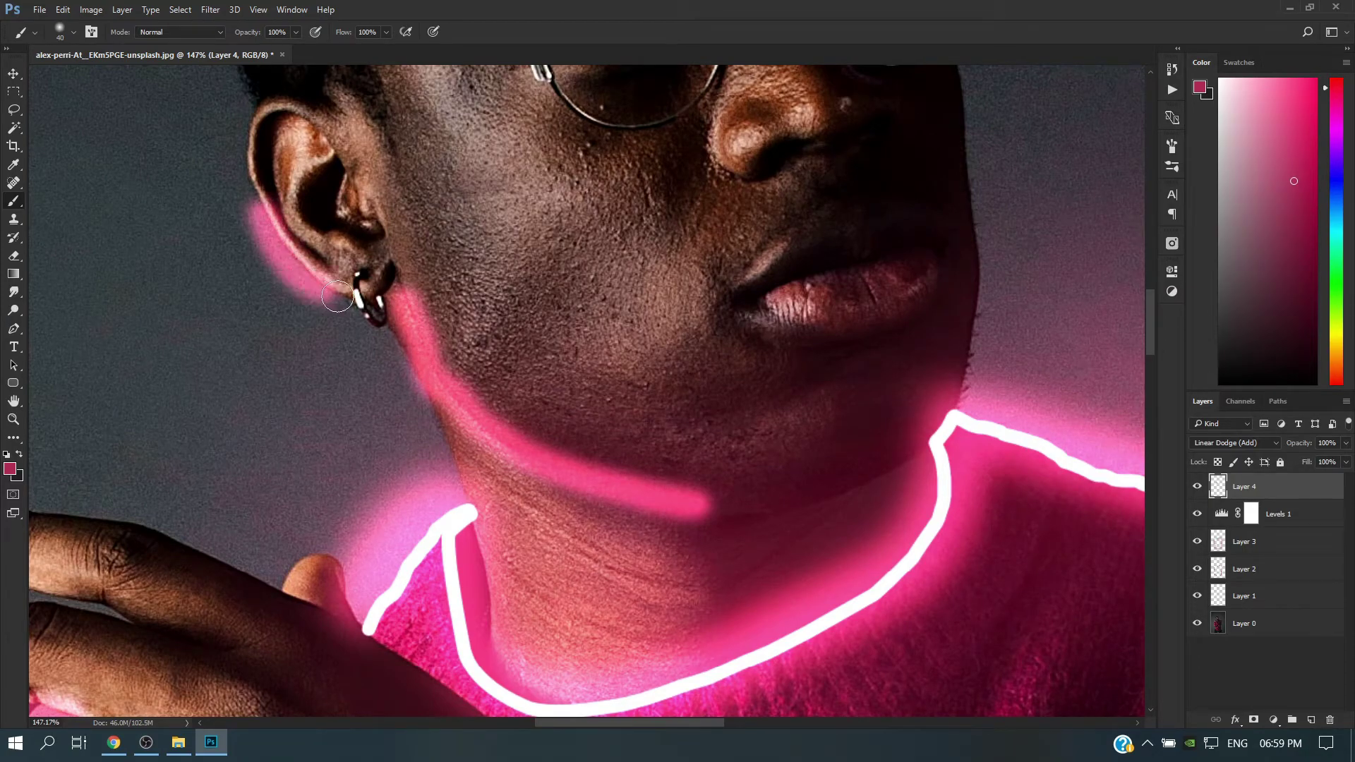
pyautogui.scroll(3, 662, 256)
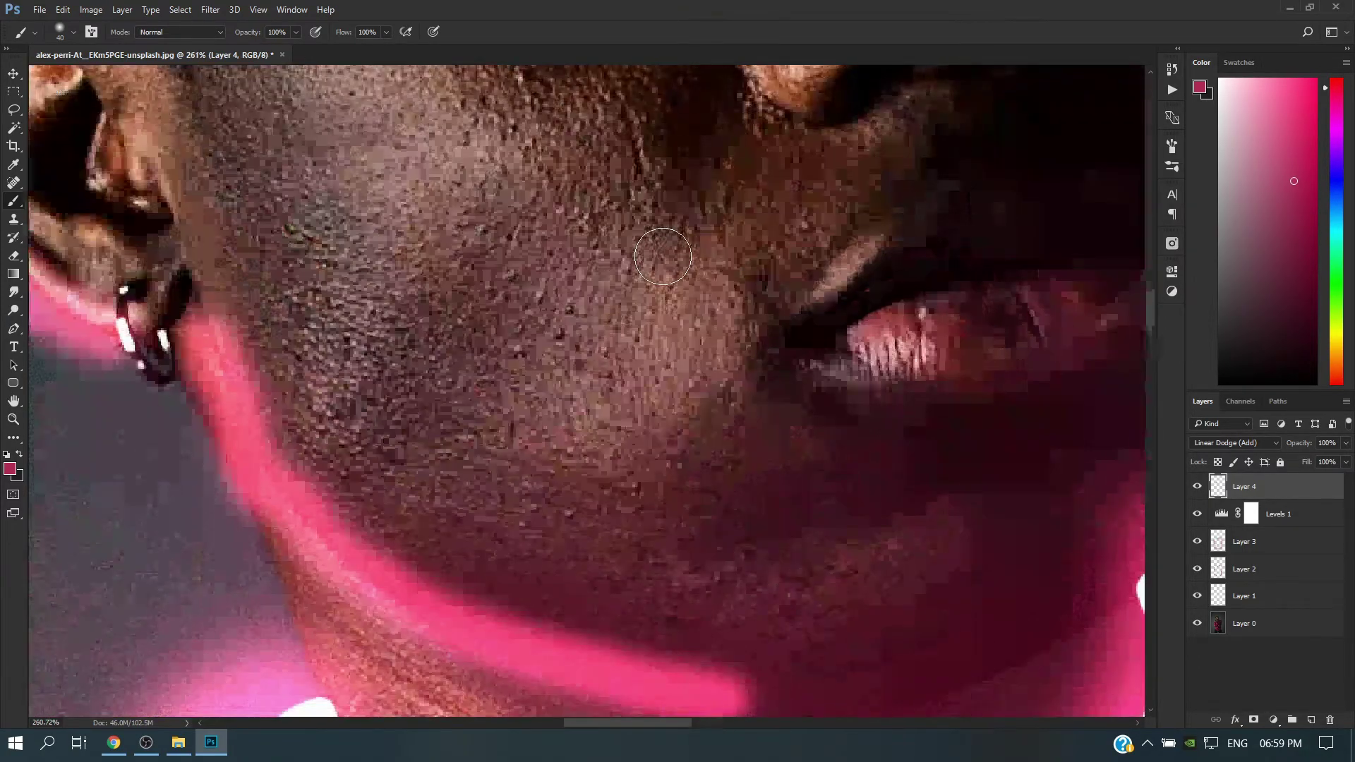
pyautogui.scroll(-3, 663, 256)
pyautogui.scroll(-2, 685, 233)
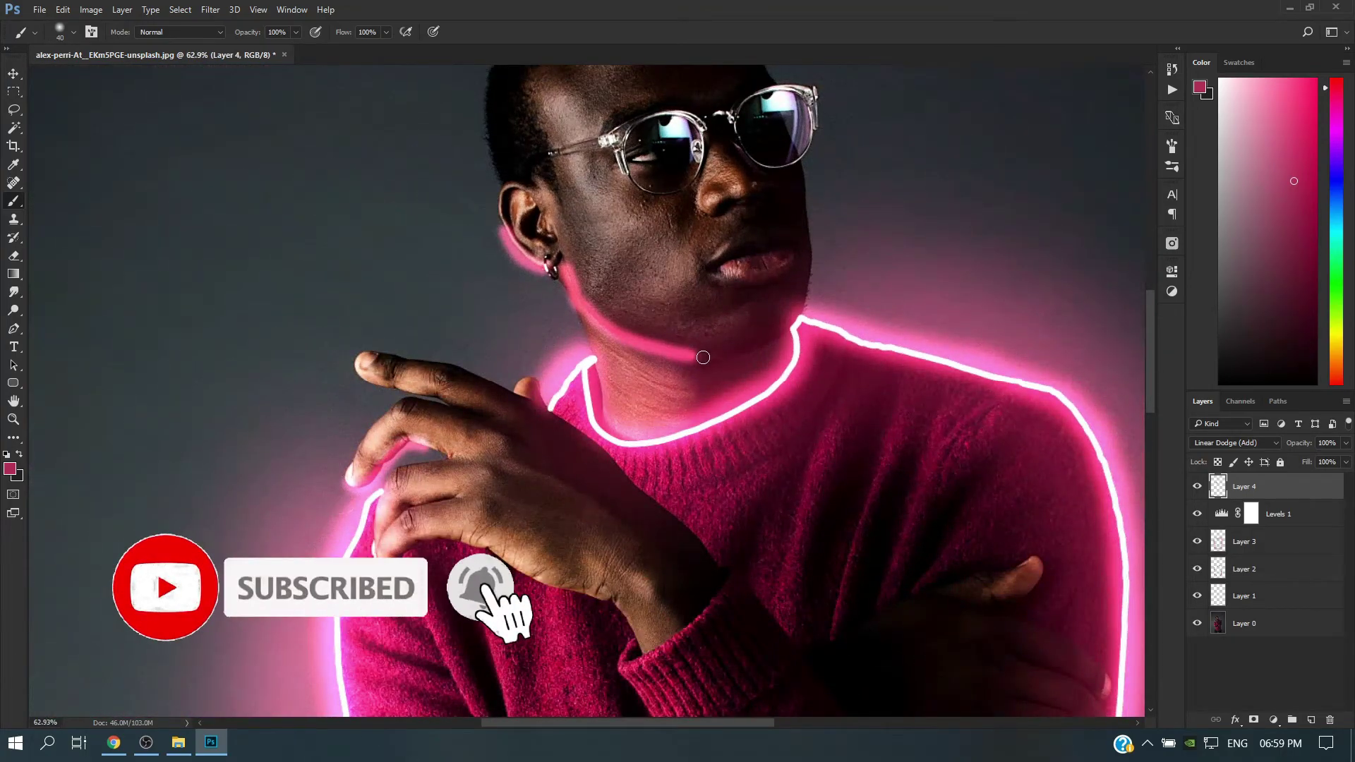
pyautogui.moveTo(703, 357); pyautogui.dragTo(709, 361)
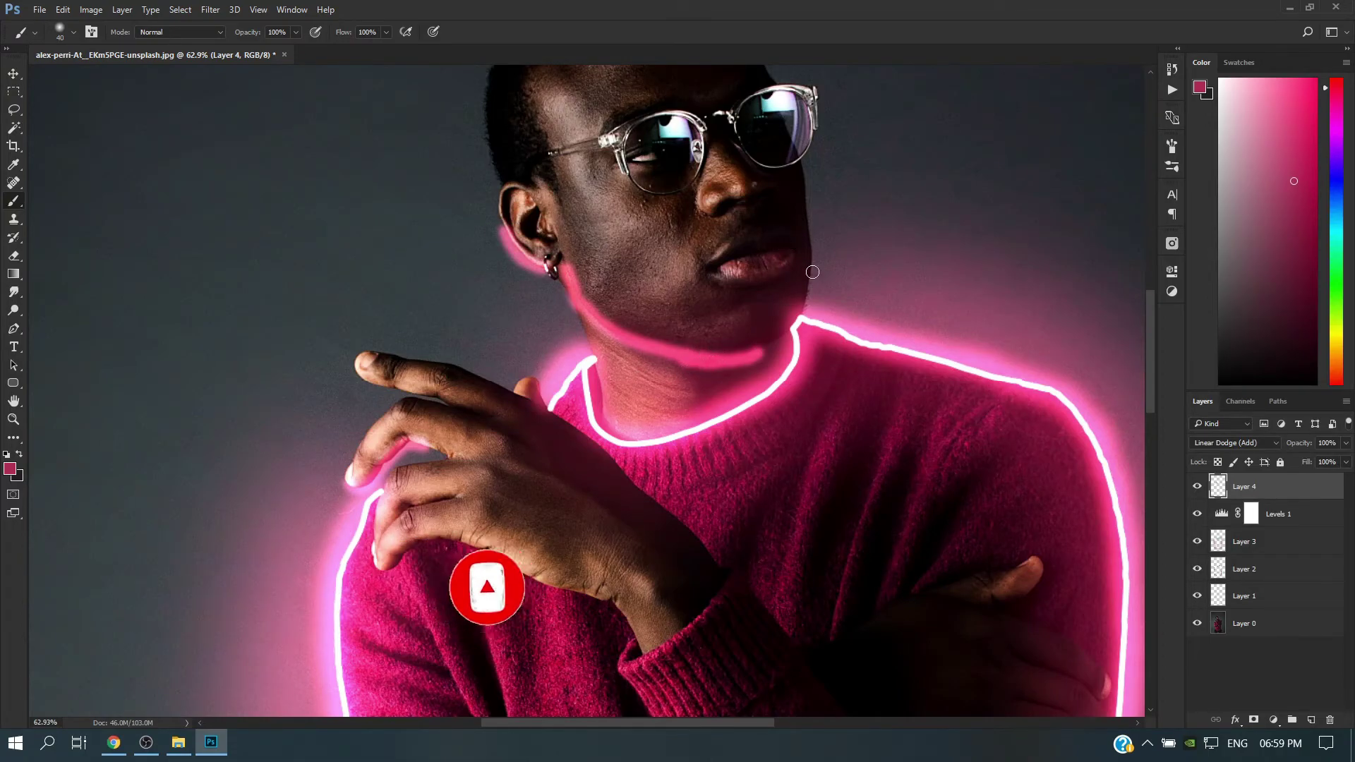
pyautogui.scroll(3, 813, 273)
pyautogui.scroll(-5, 813, 273)
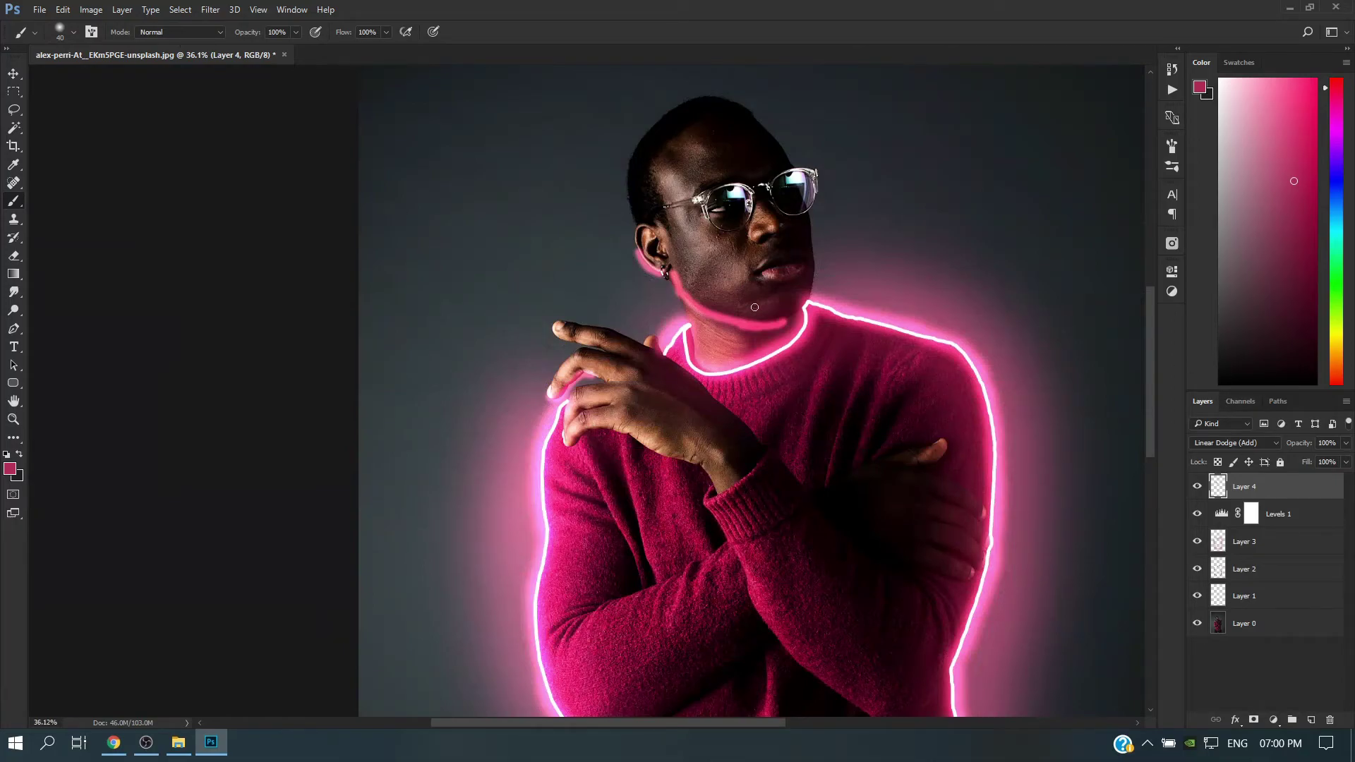
# Step: Apply an 89.9-pixel Gaussian Blur to Layer 4's pink glow strokes
pyautogui.click(210, 10)
pyautogui.moveTo(318, 203)
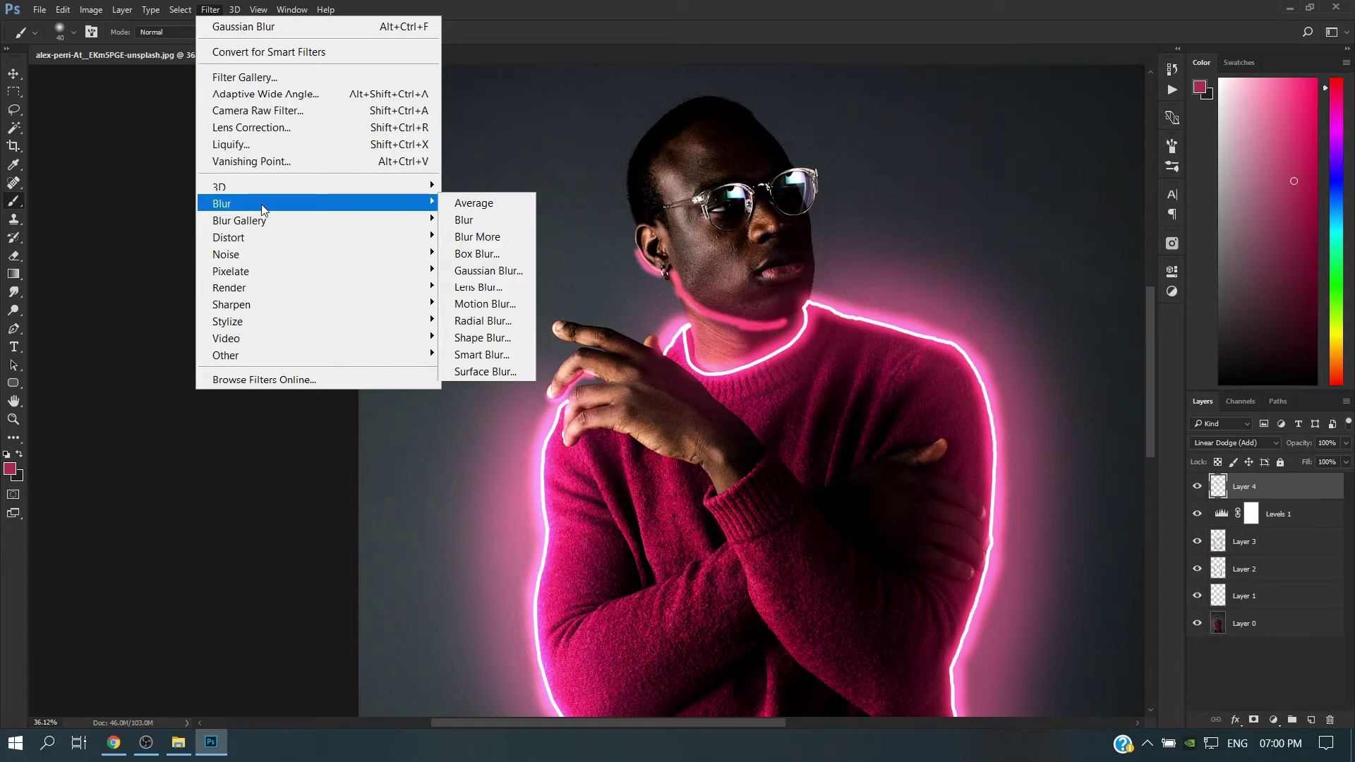
pyautogui.click(472, 271)
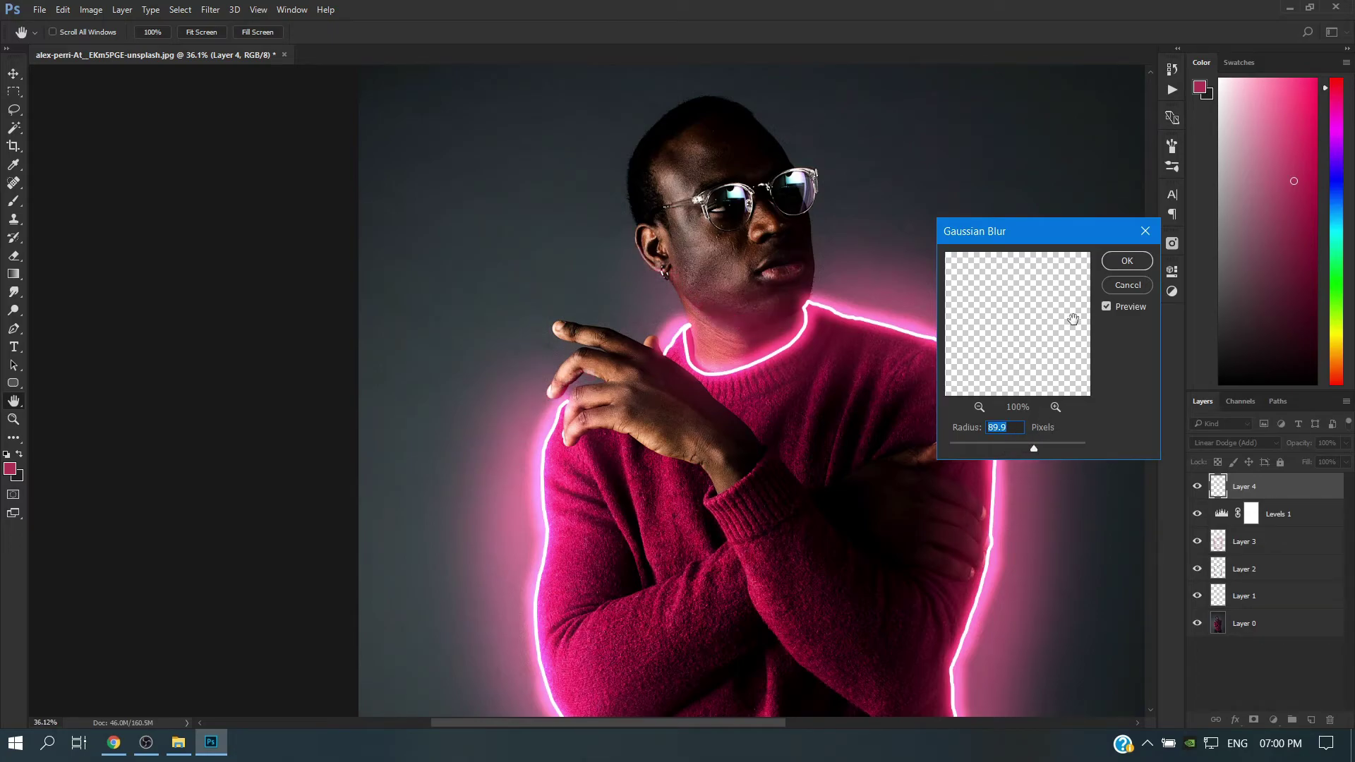
pyautogui.click(1123, 267)
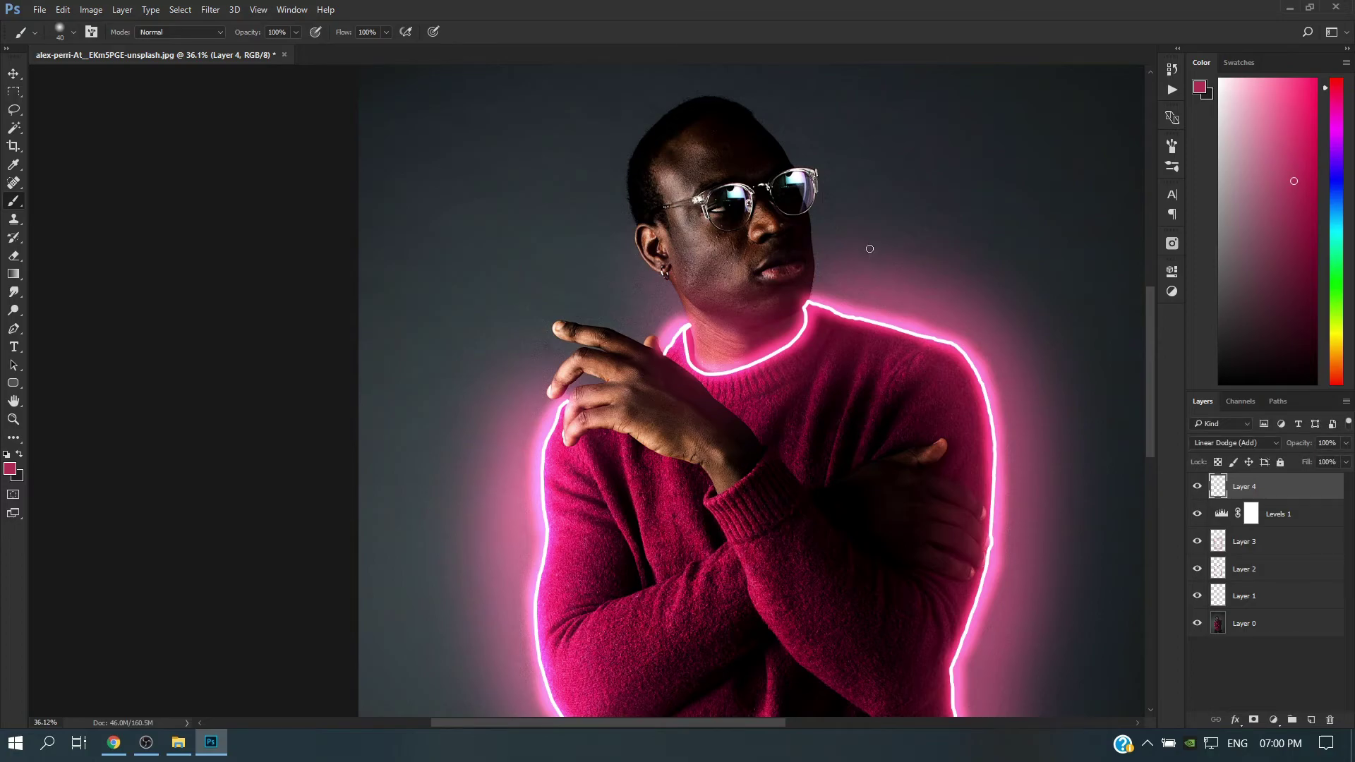
# Step: Use a 1300-pixel brush at 65% opacity, set Layer 4 to Overlay, and paint glow around the head
pyautogui.press(']')
pyautogui.press(']')
pyautogui.press(']')
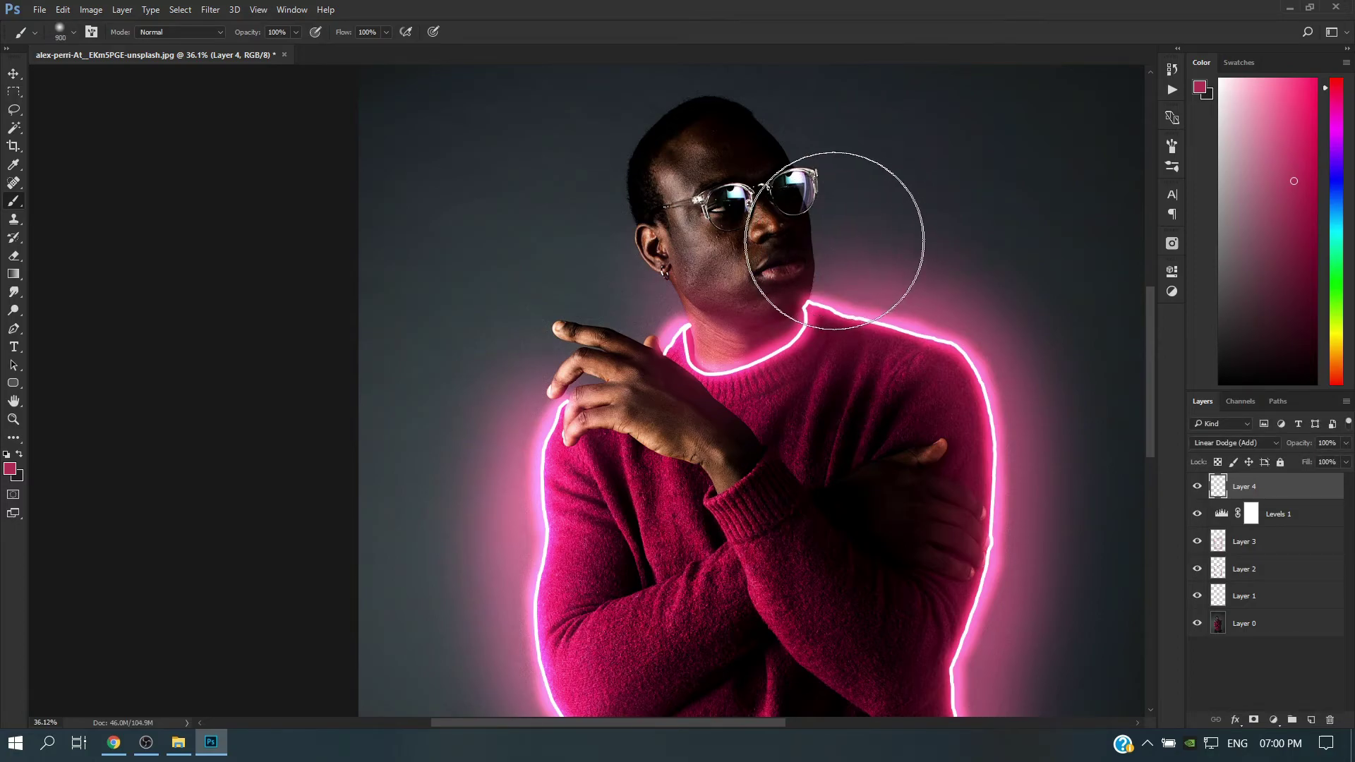
pyautogui.press(']')
pyautogui.press(']')
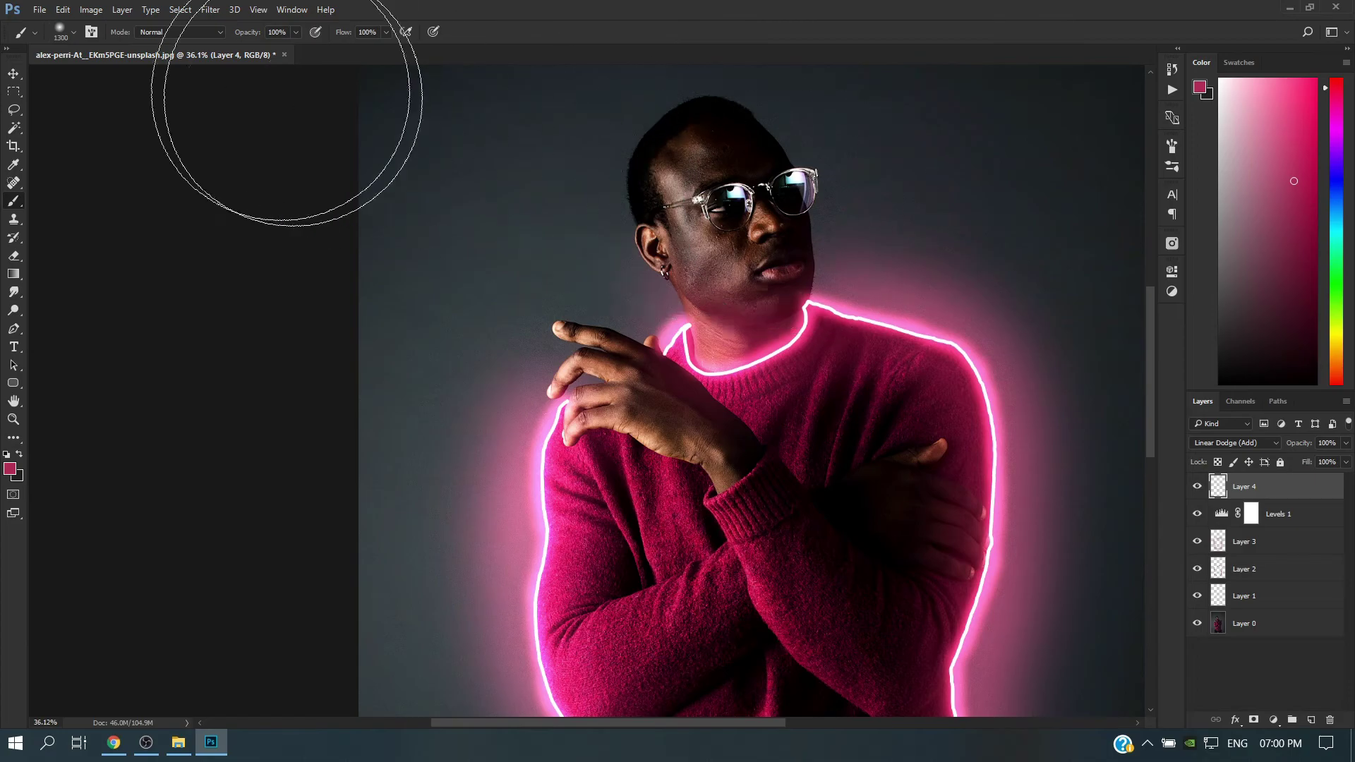
pyautogui.moveTo(236, 37); pyautogui.dragTo(242, 36)
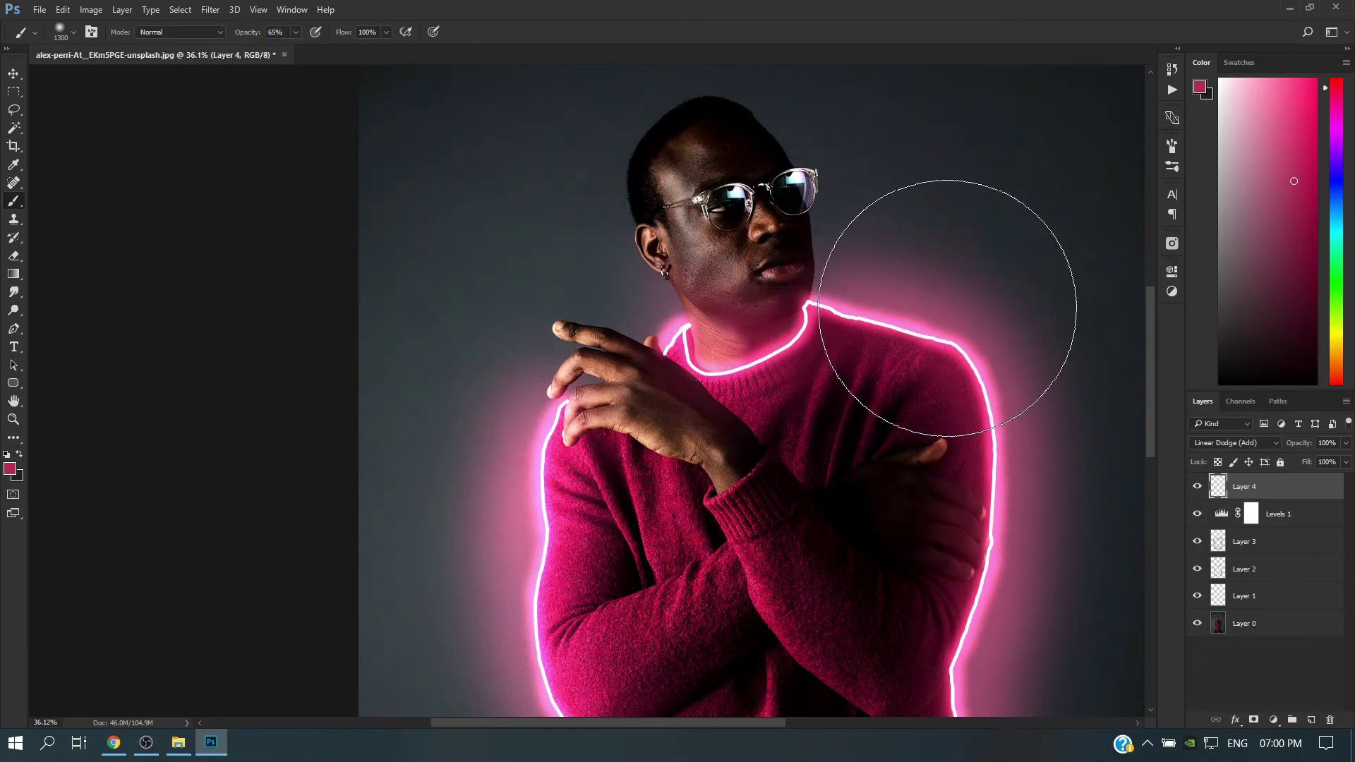
pyautogui.click(850, 245)
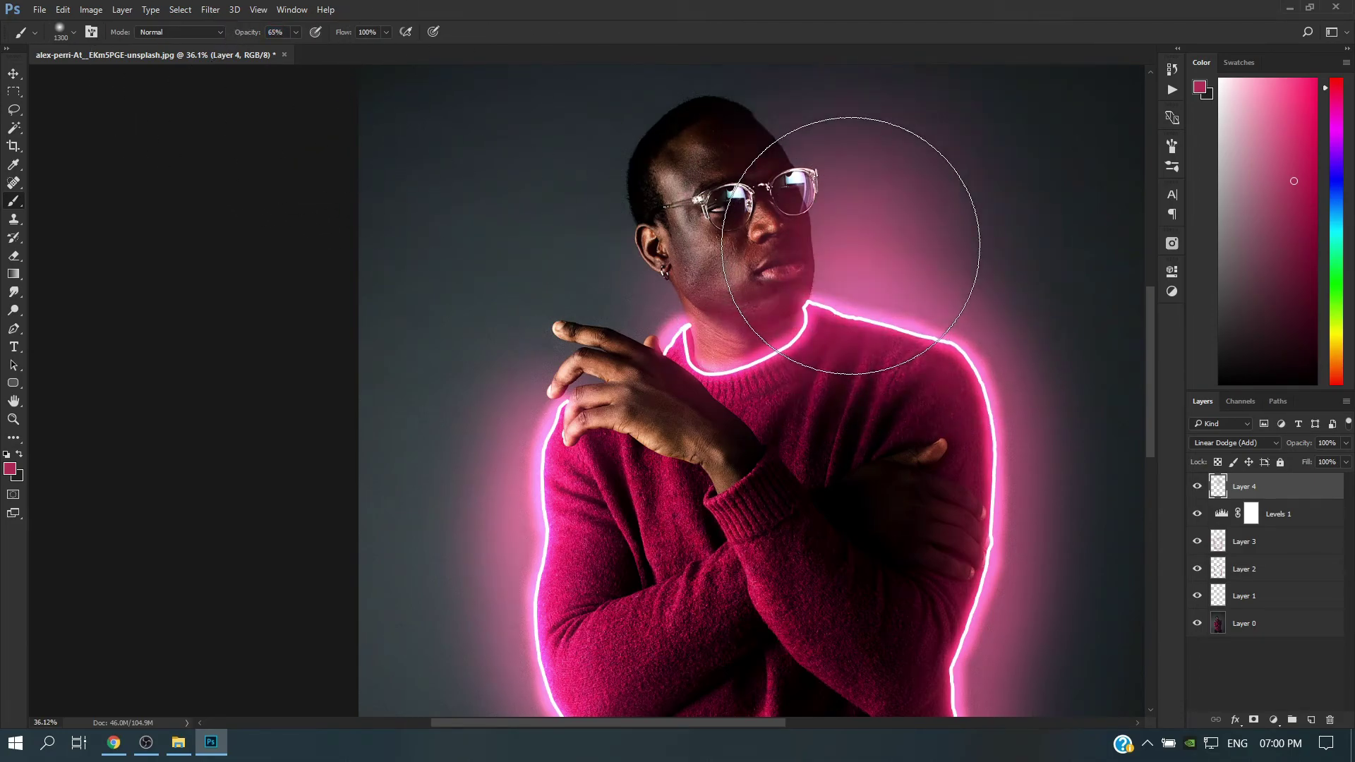
pyautogui.hotkey('ctrl', 'z')
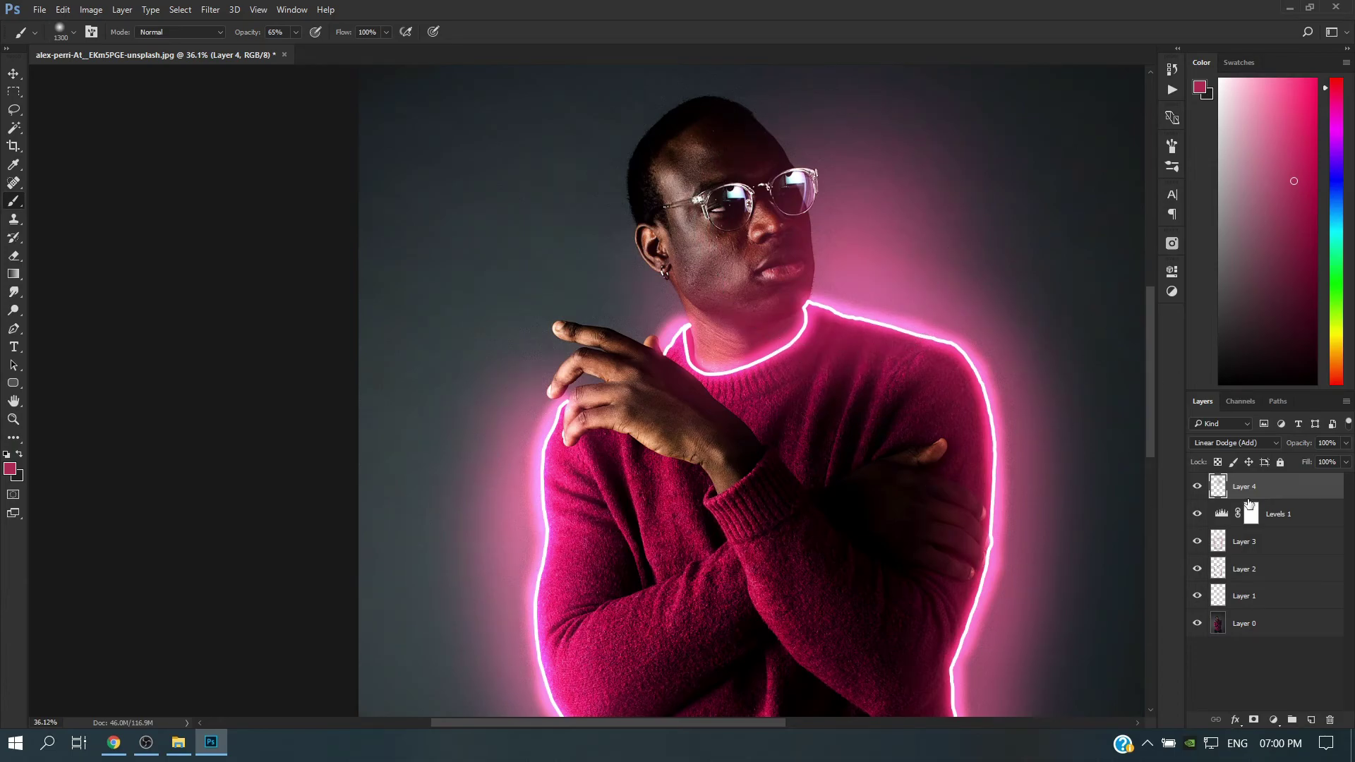
pyautogui.click(1239, 445)
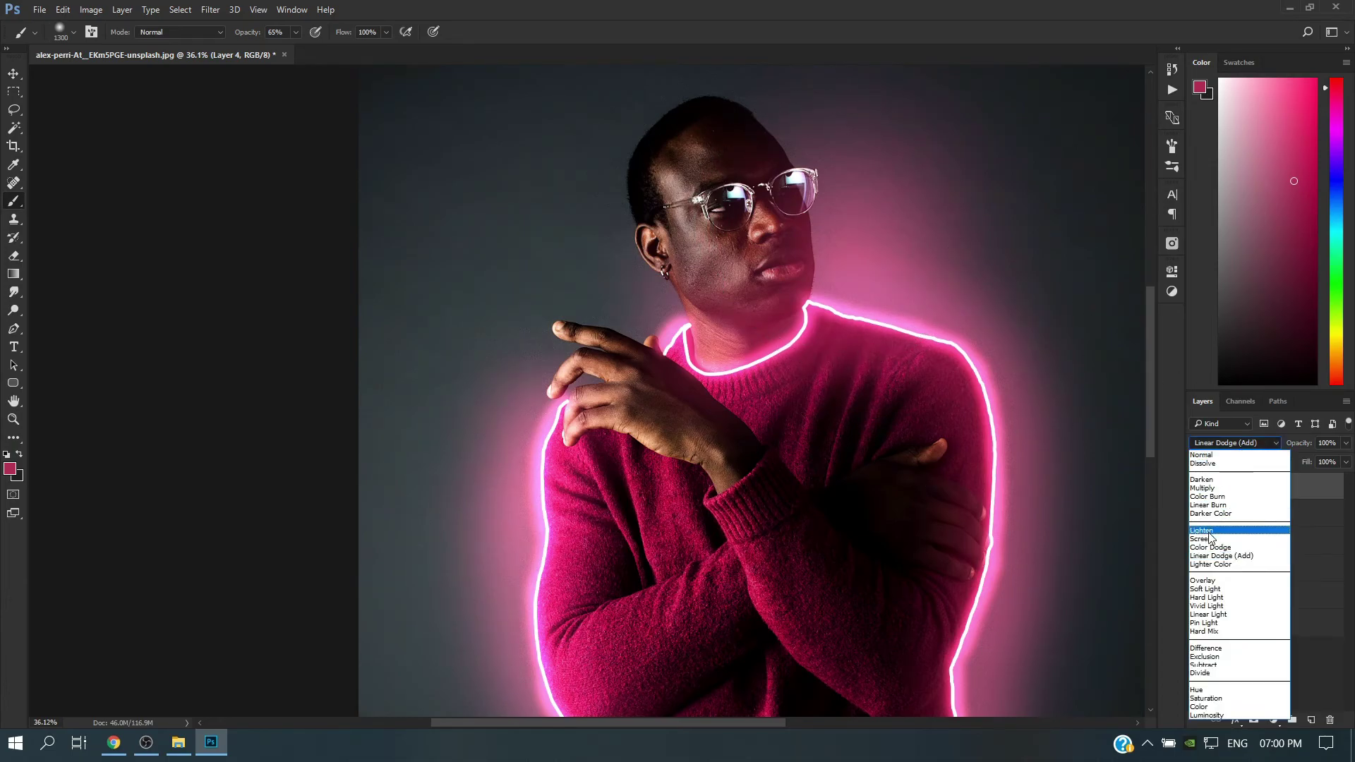
pyautogui.click(1213, 580)
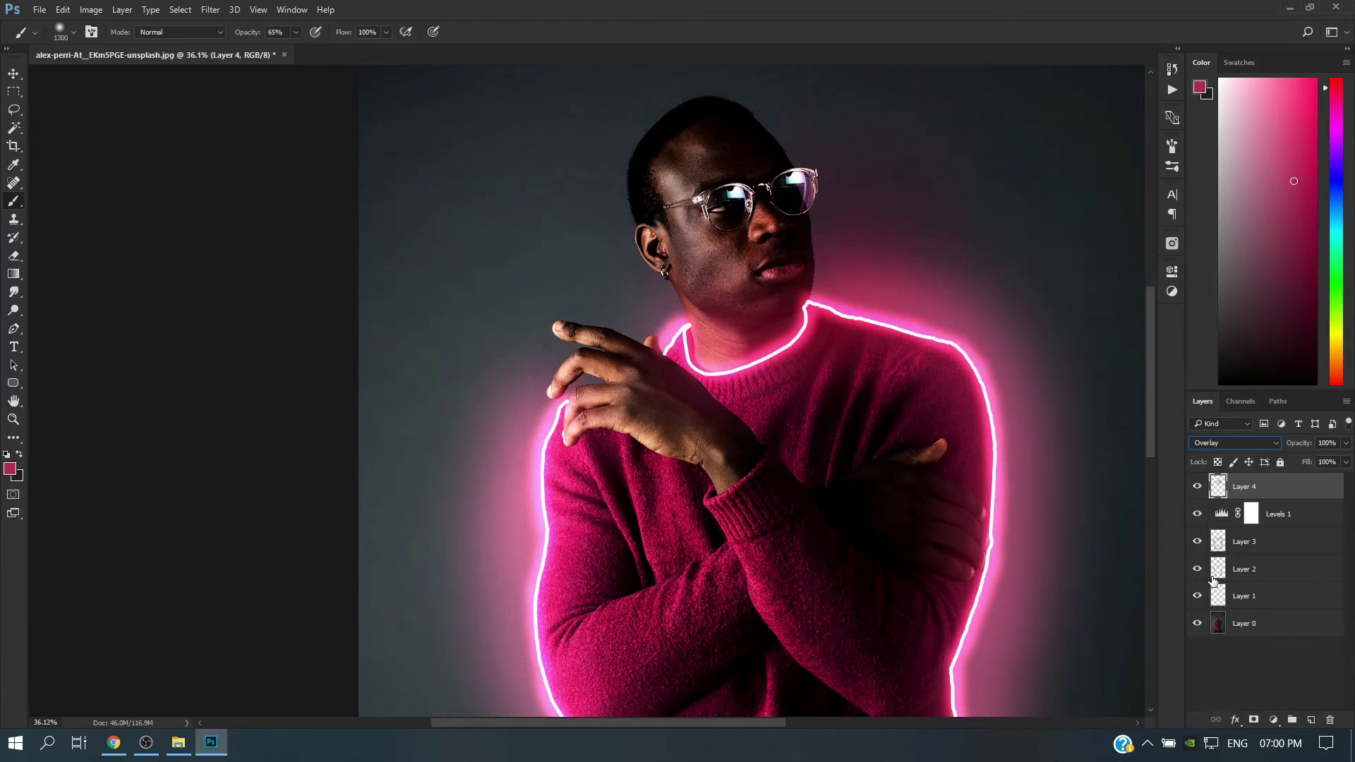
pyautogui.moveTo(786, 242); pyautogui.dragTo(779, 182)
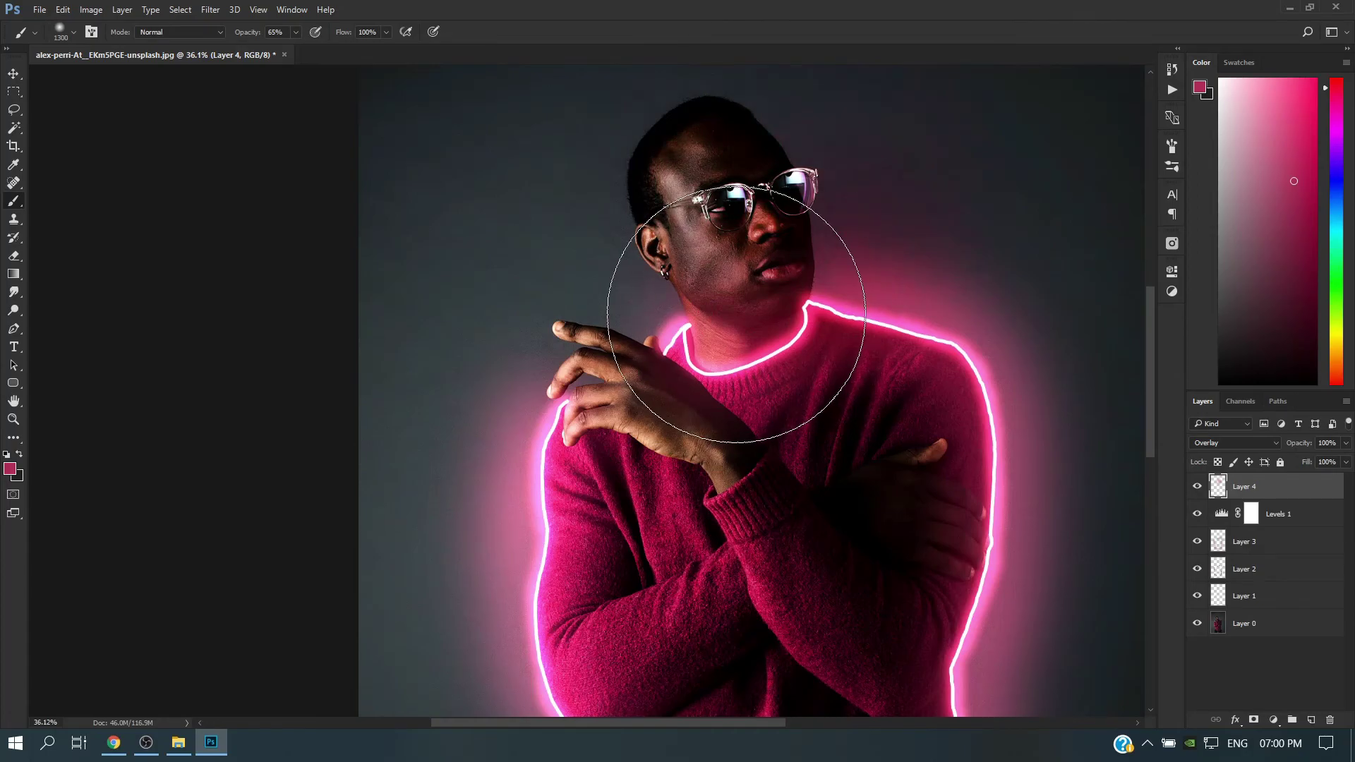
# Step: With a smaller brush, paint a reddish-pink tint over the jaw, chin and neck above the glowing collar
pyautogui.scroll(2, 734, 324)
pyautogui.scroll(2, 736, 340)
pyautogui.scroll(2, 734, 321)
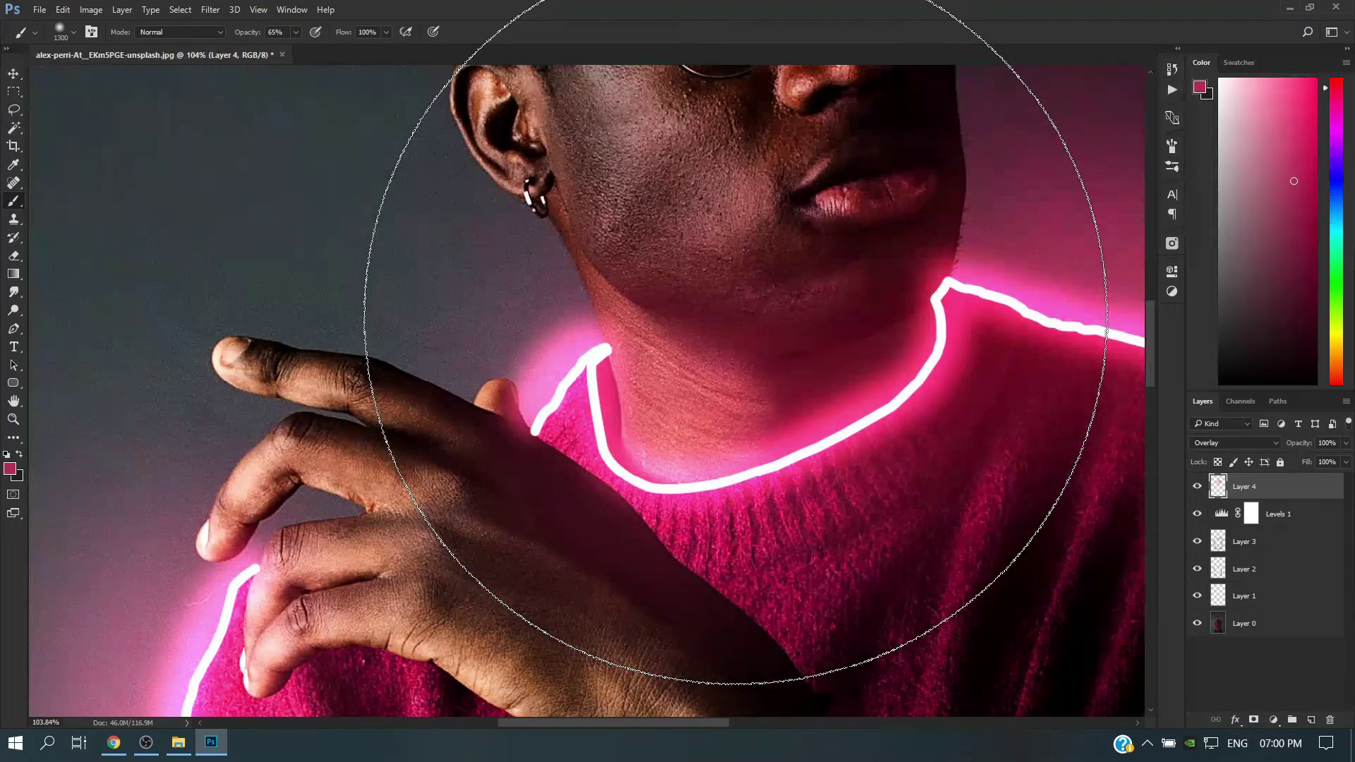
pyautogui.press('[')
pyautogui.press('[')
pyautogui.press('[')
pyautogui.press('[')
pyautogui.press('[')
pyautogui.press('[')
pyautogui.press('[')
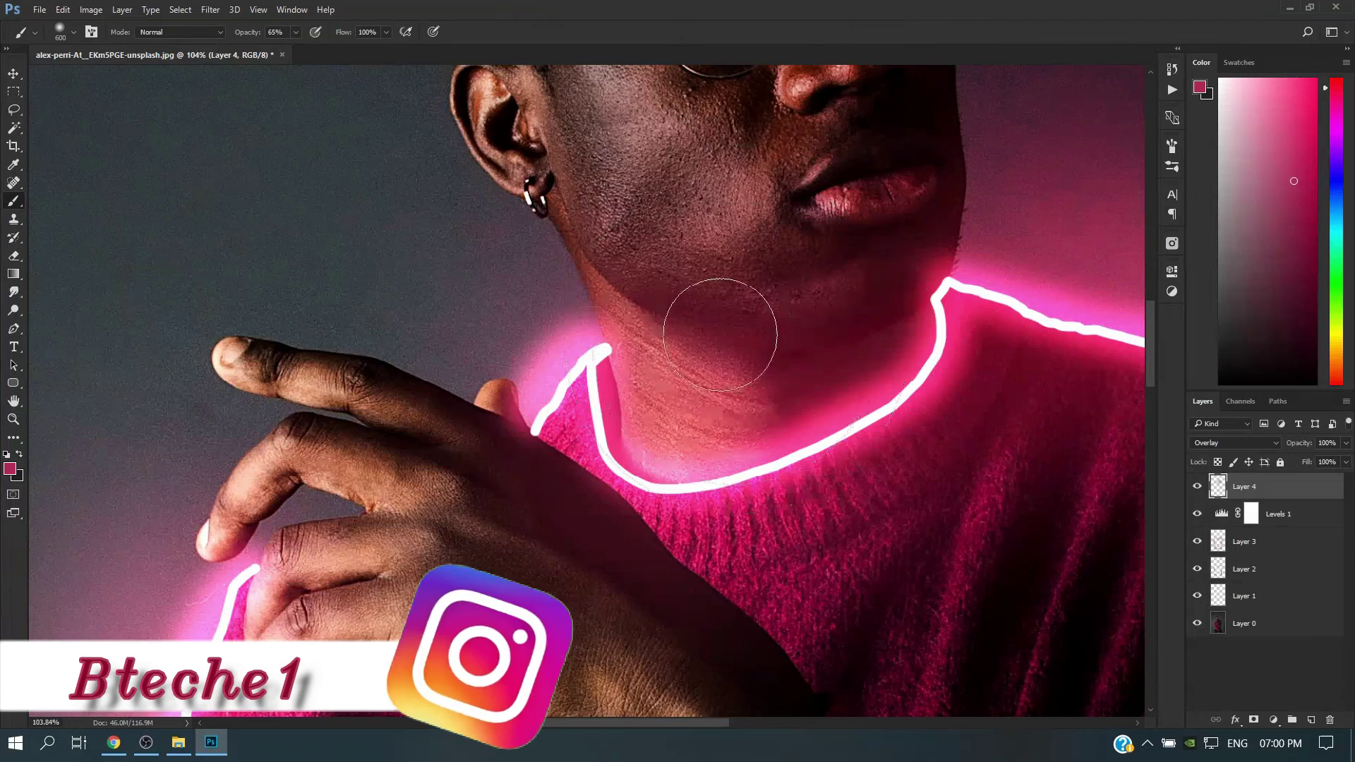
pyautogui.press('[')
pyautogui.press('[')
pyautogui.press('[')
pyautogui.moveTo(628, 281); pyautogui.dragTo(839, 317)
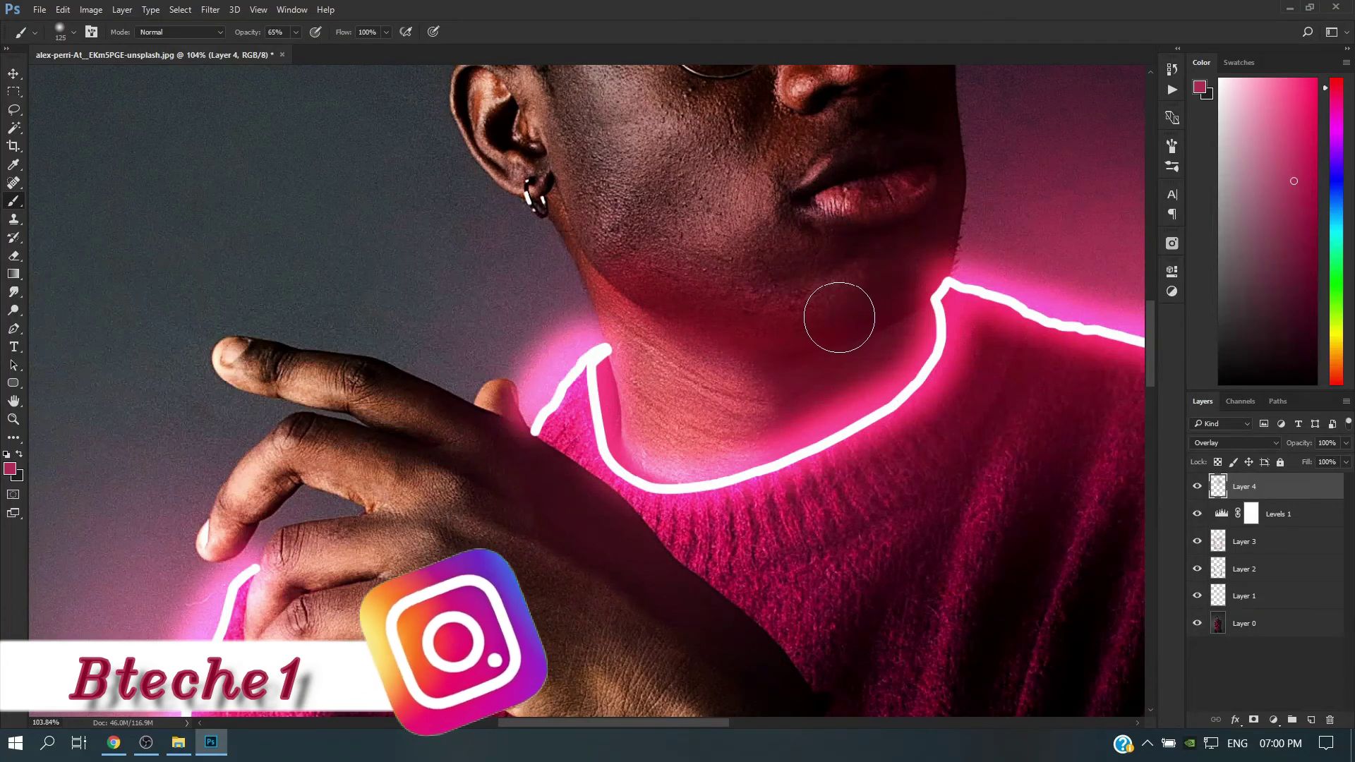
pyautogui.moveTo(665, 287); pyautogui.dragTo(662, 281)
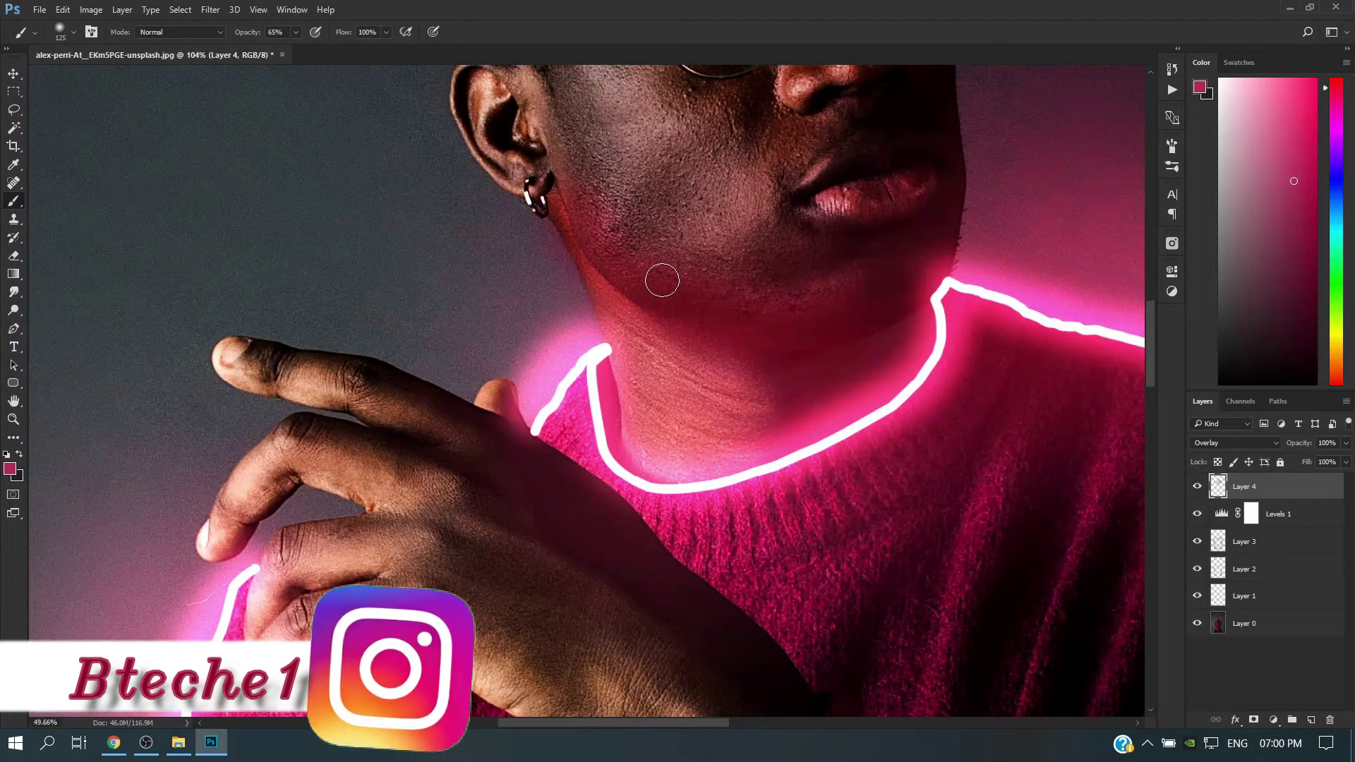
pyautogui.hotkey('ctrl', '0')
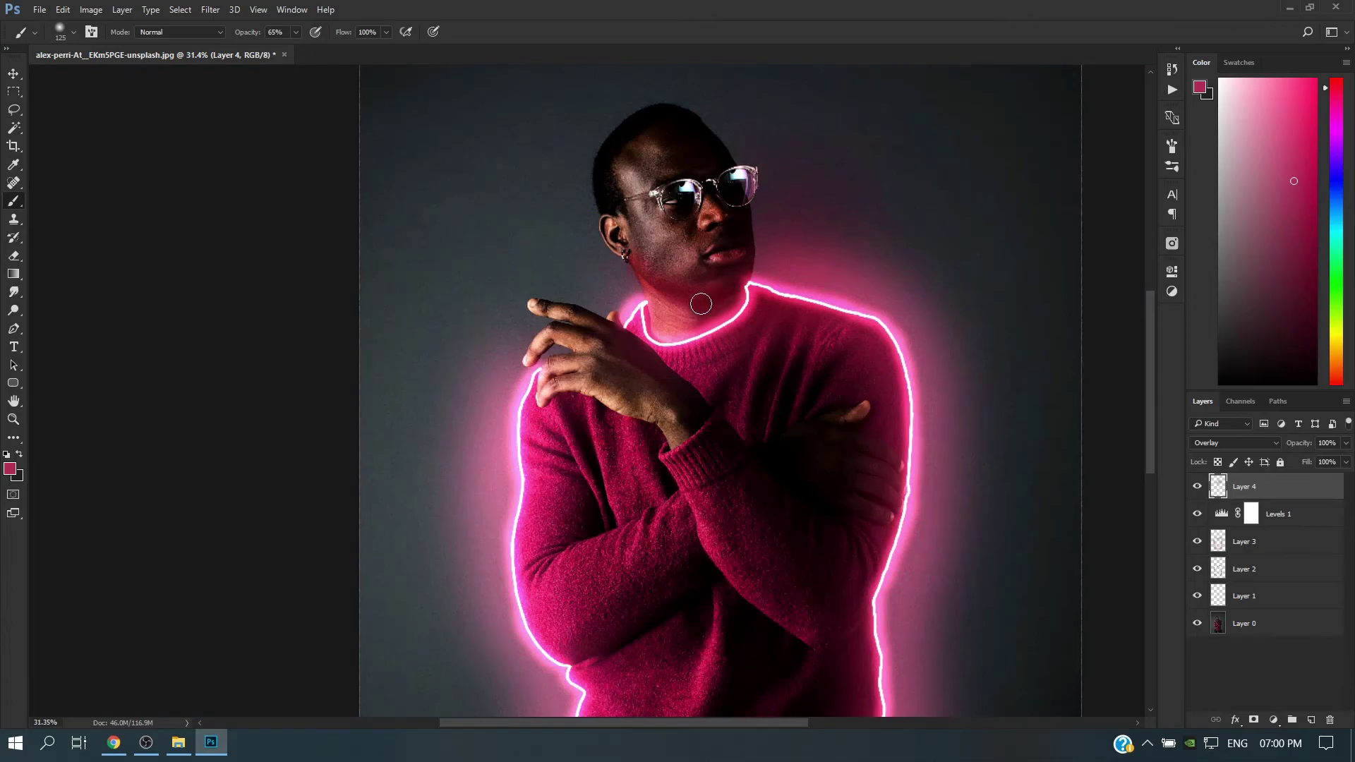
pyautogui.moveTo(700, 304); pyautogui.dragTo(731, 327)
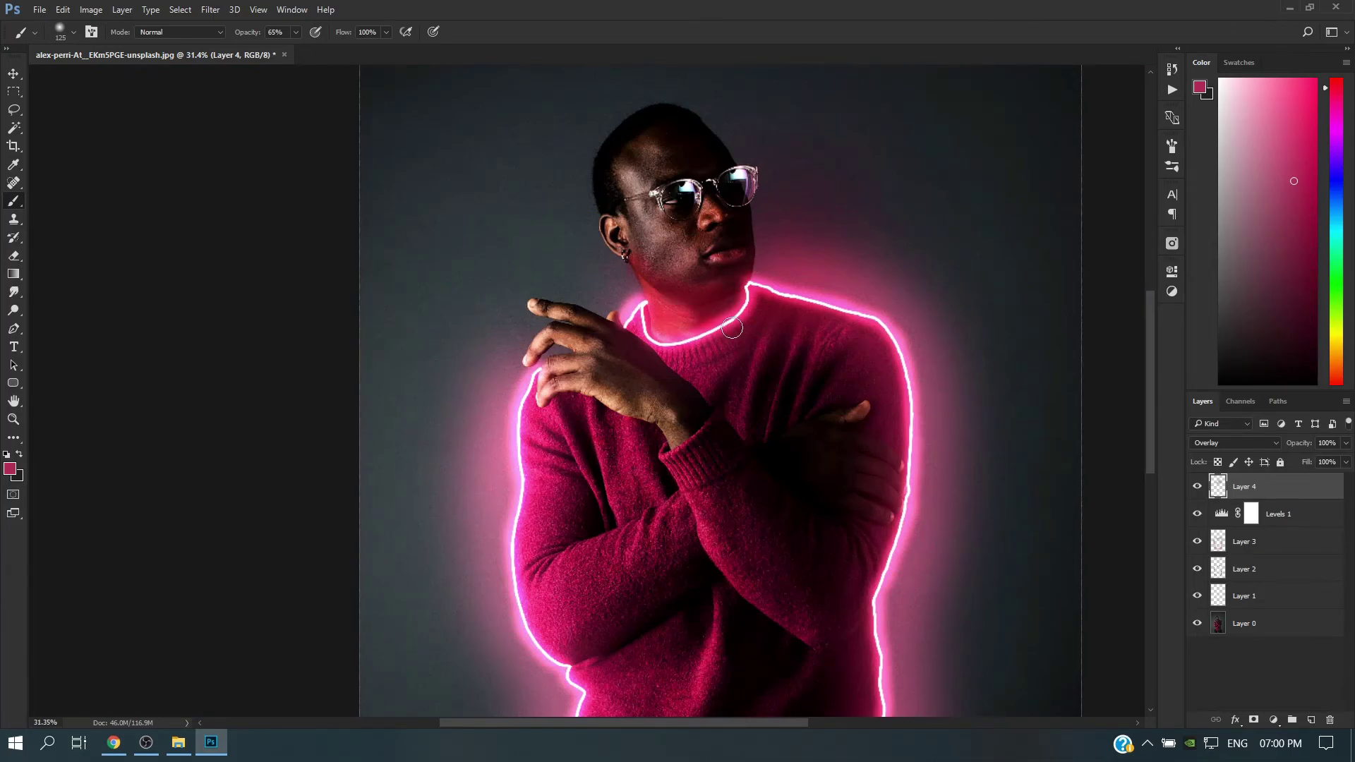
# Step: Cycle Layer 4's blend mode through Color Dodge, Screen, Soft Light and Vivid Light
pyautogui.click(1205, 442)
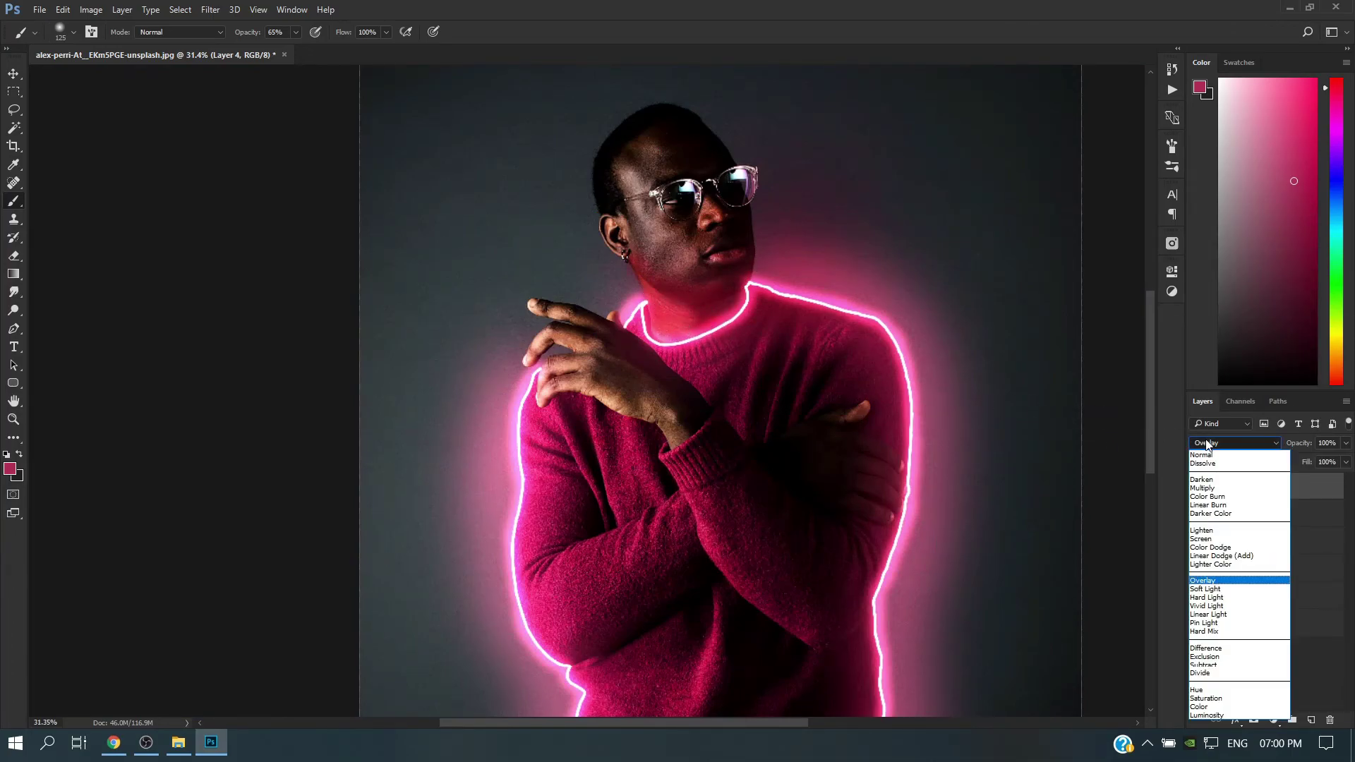
pyautogui.click(1215, 549)
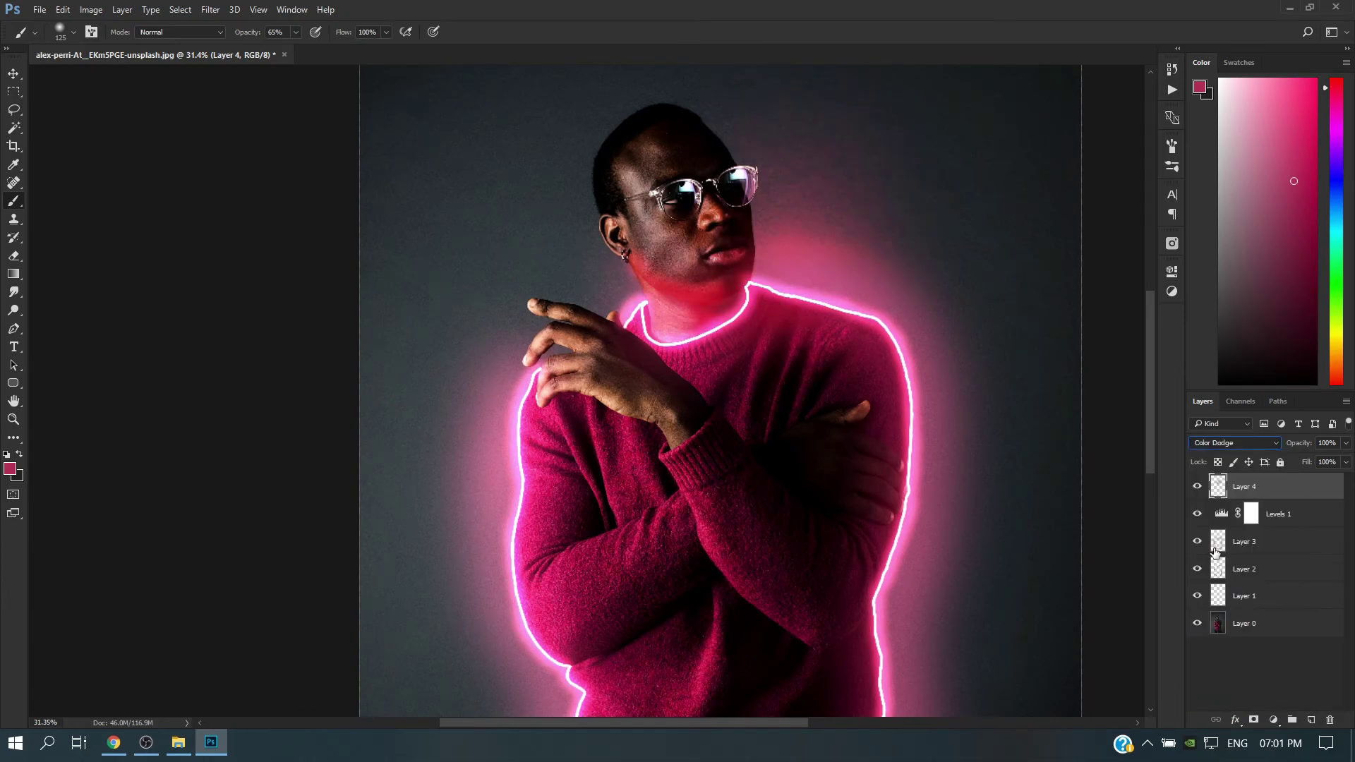
pyautogui.press('Up')
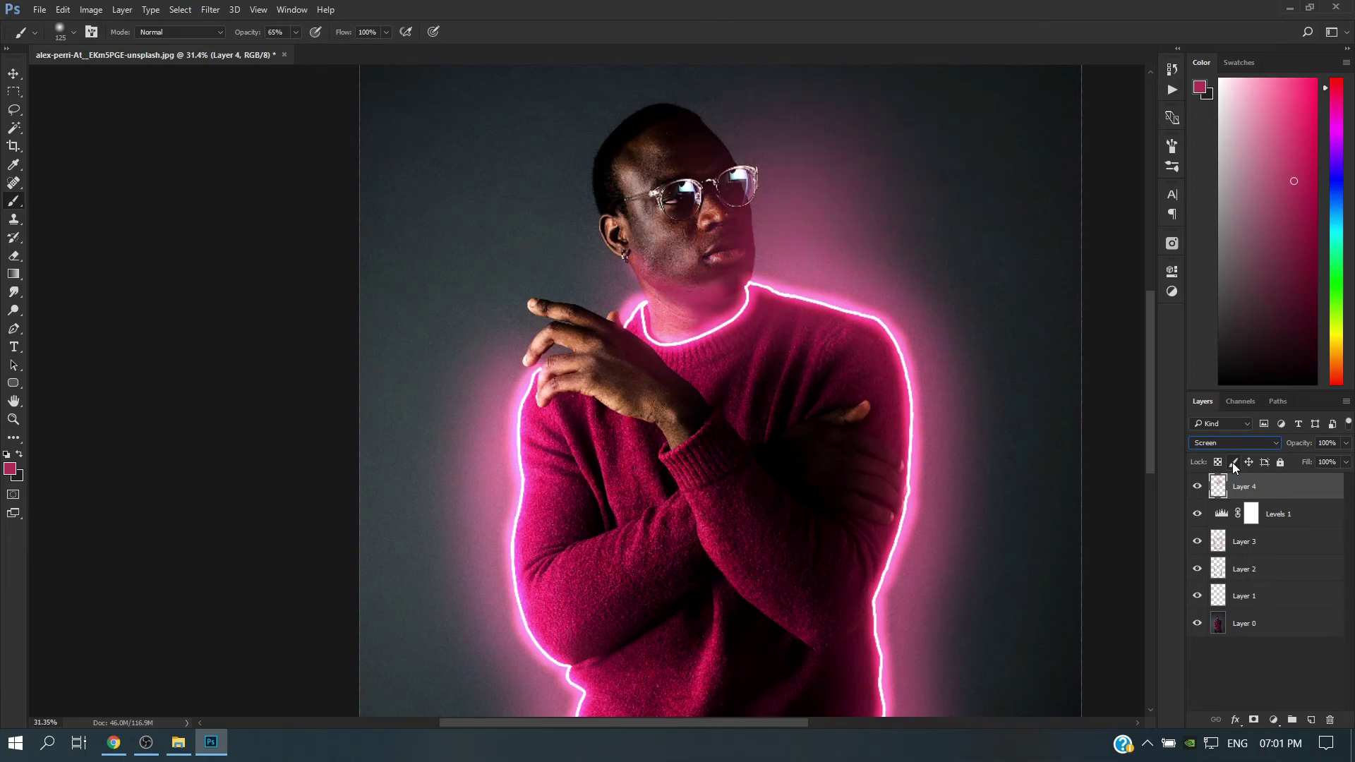
pyautogui.press('Down')
pyautogui.press('Down')
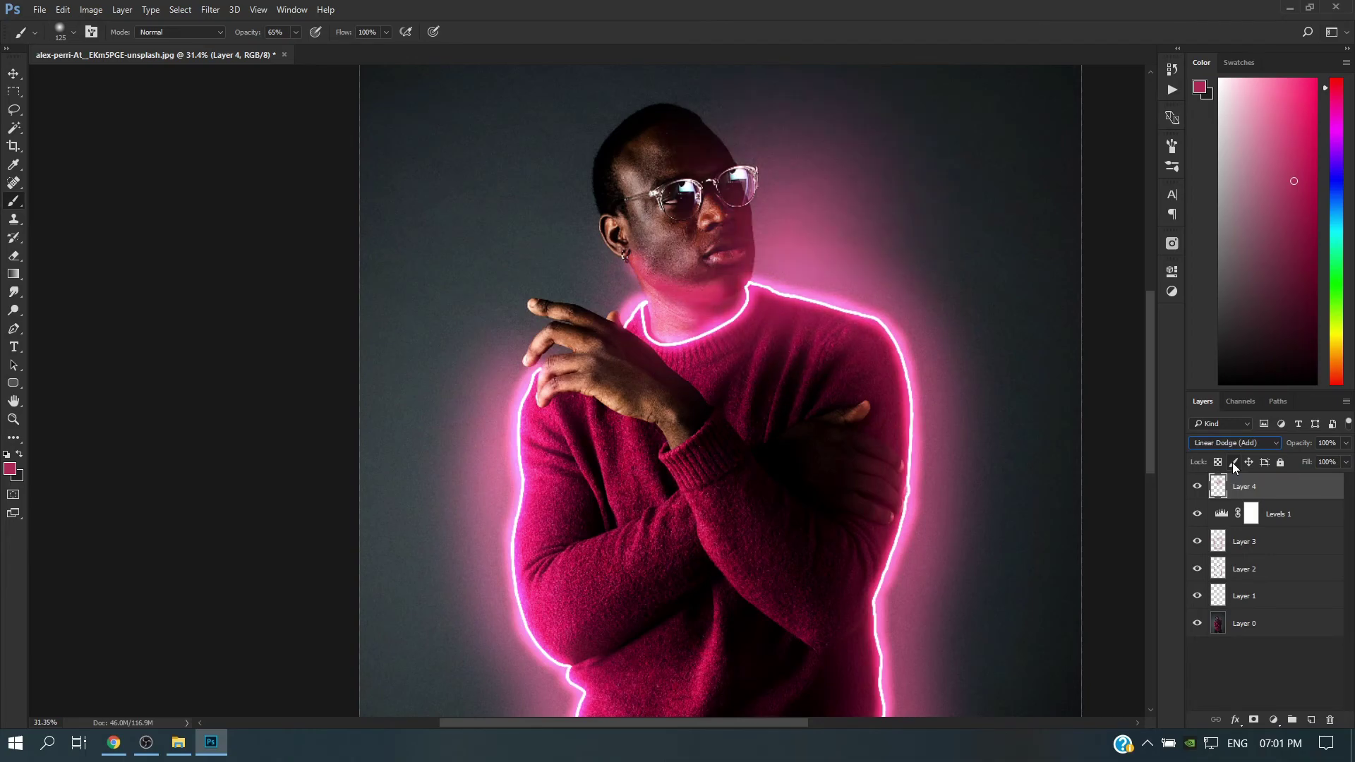
pyautogui.press('Down')
pyautogui.press('Down')
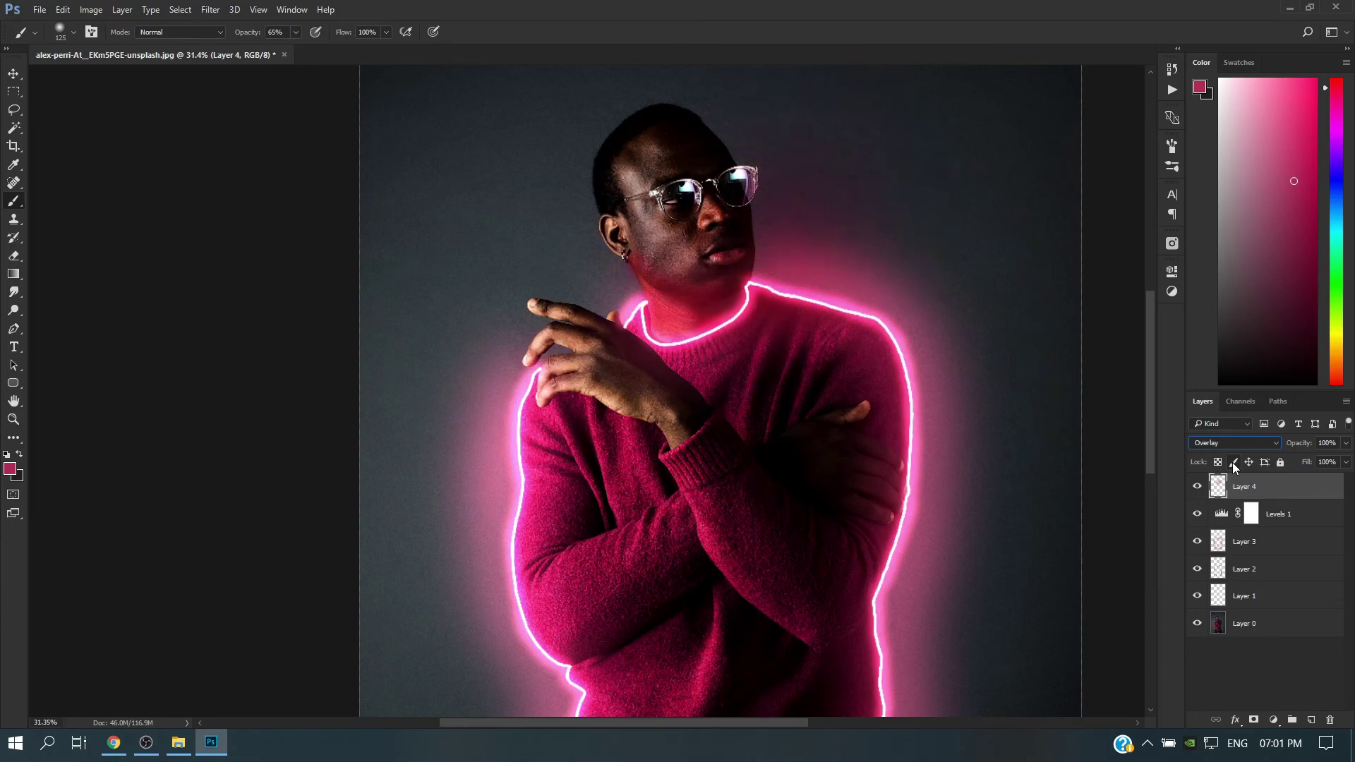
pyautogui.press('Down')
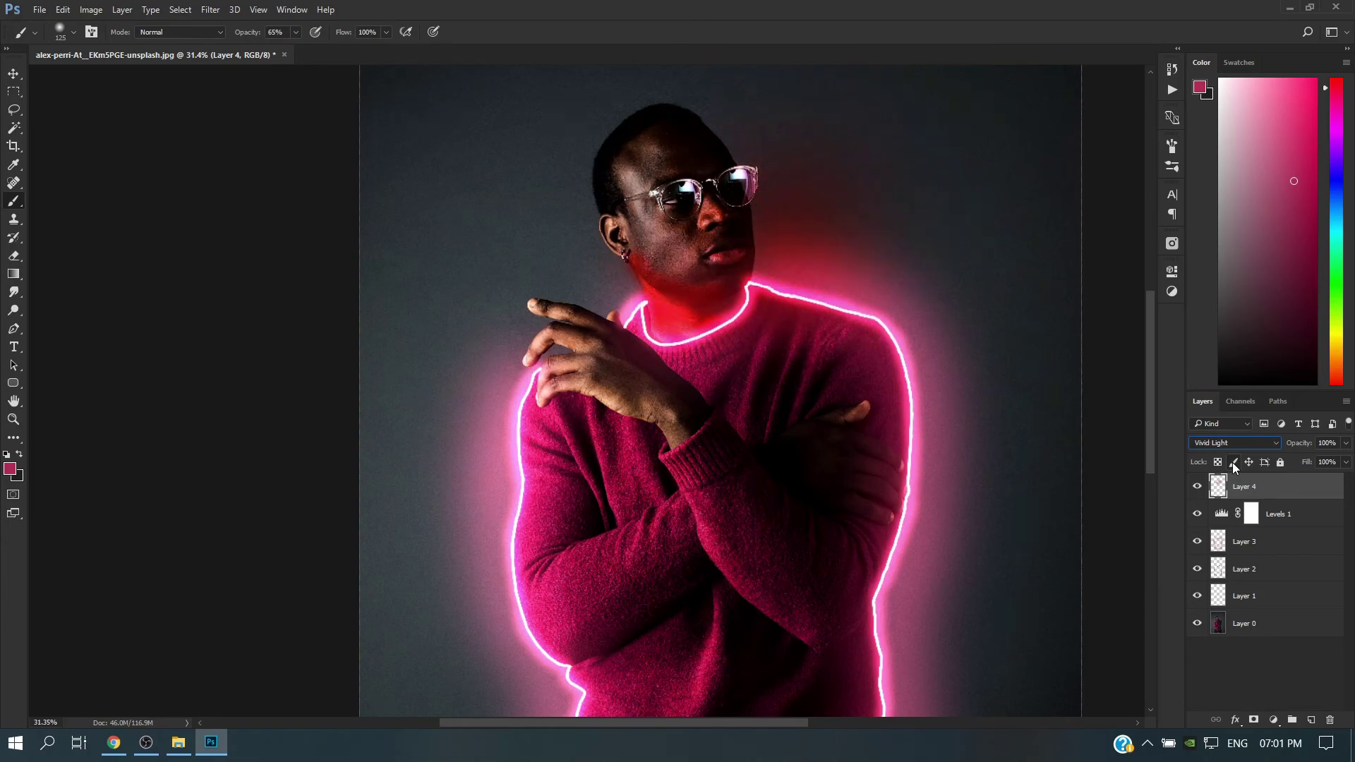
pyautogui.press('Down')
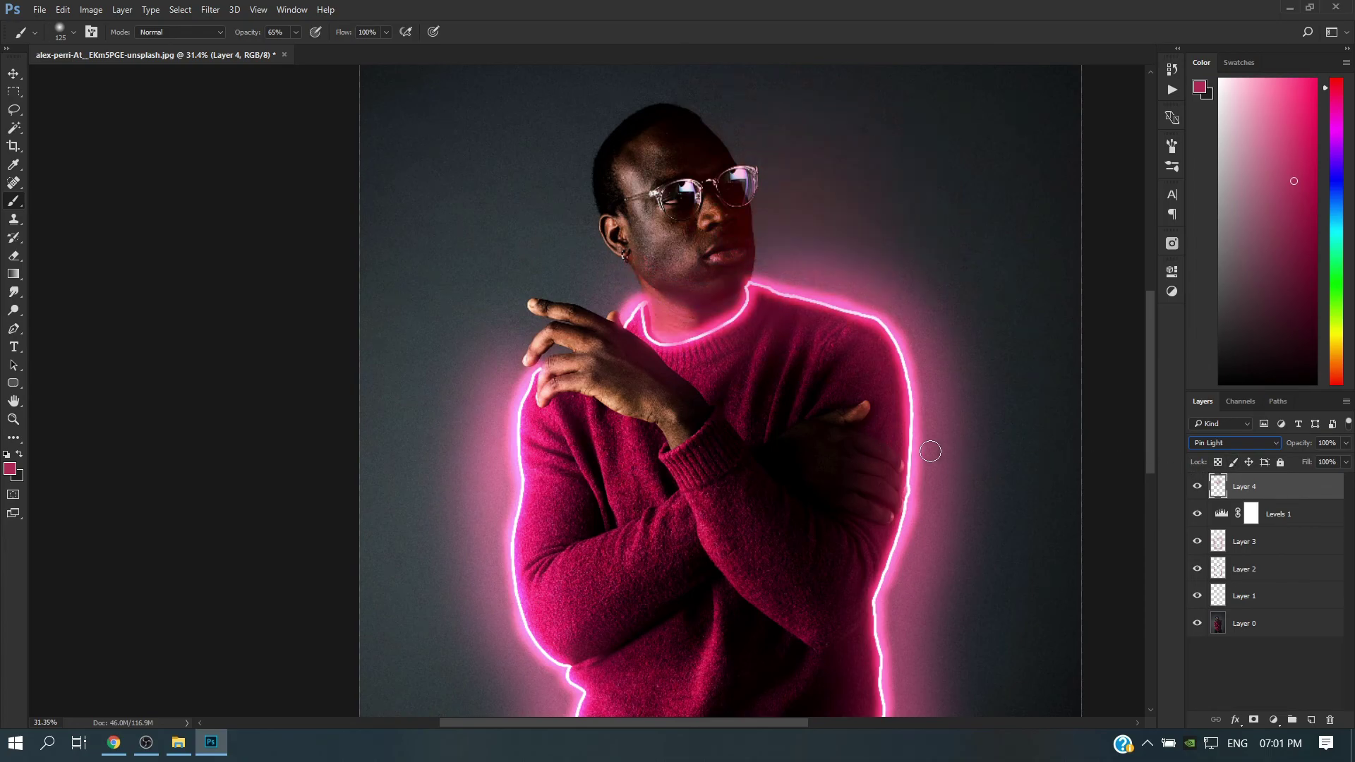
# Step: Reselect Layer 4 after briefly selecting Layer 3 and deselecting all layers, then zoom out
pyautogui.click(1260, 555)
pyautogui.click(1281, 488)
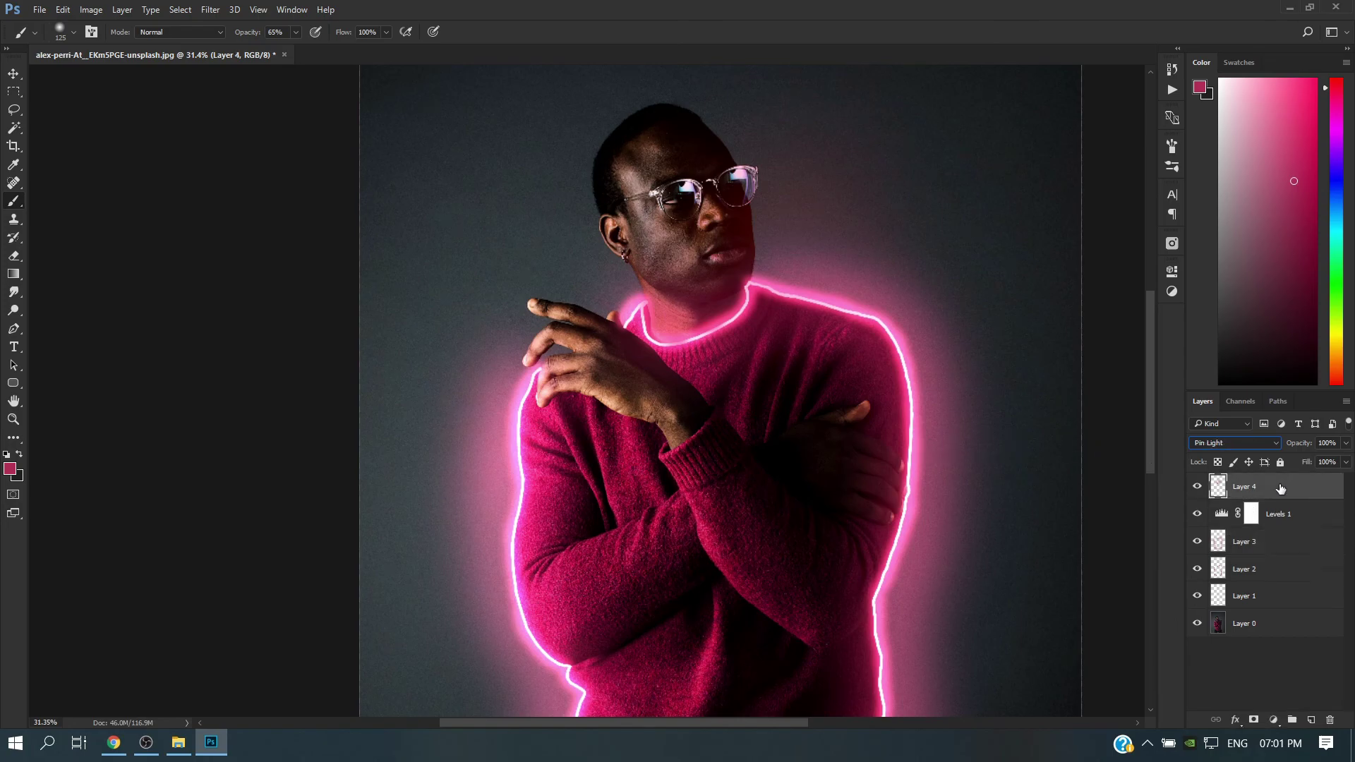
pyautogui.click(1243, 666)
pyautogui.click(1200, 496)
pyautogui.scroll(-3, 918, 449)
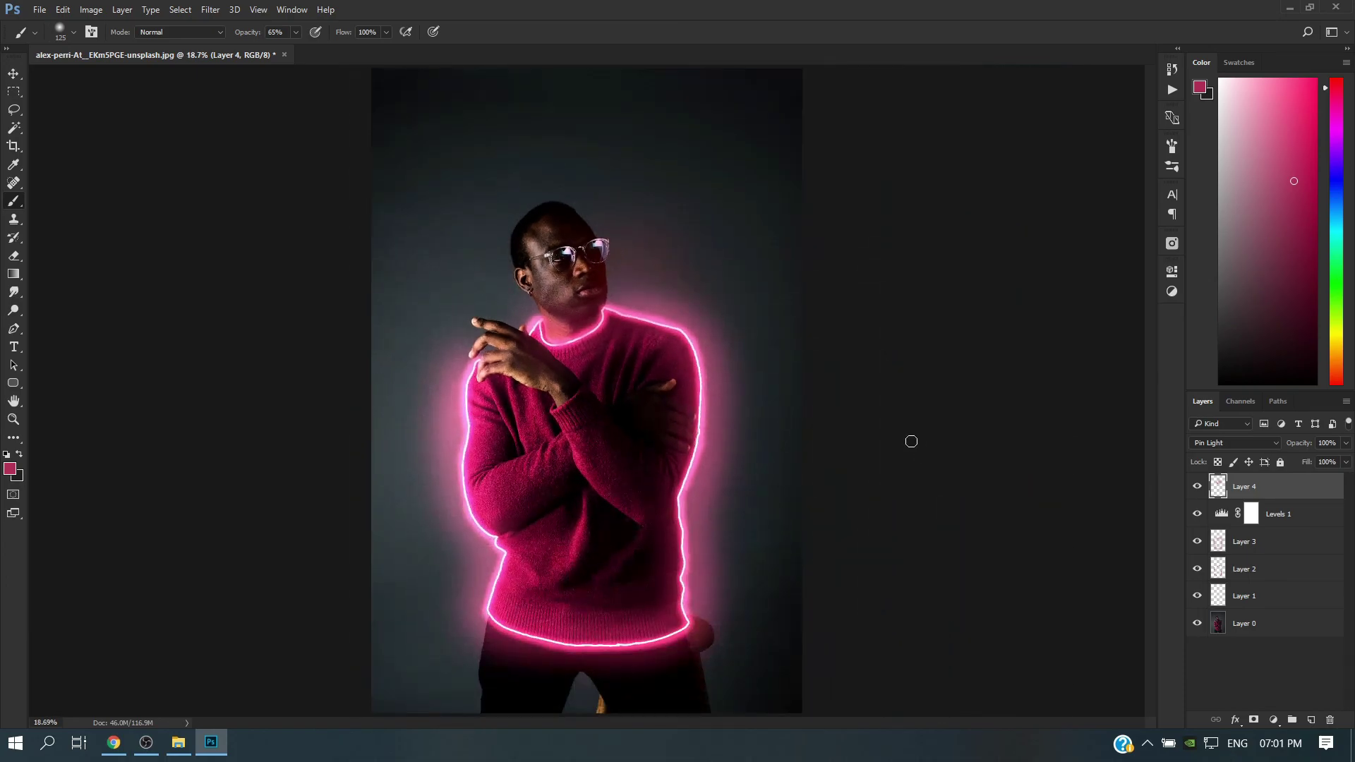